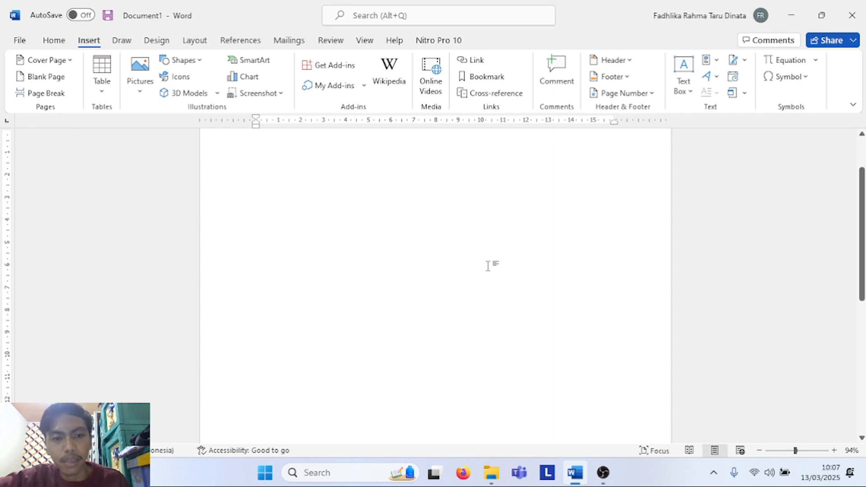
# Switch to OBS, hide the Video Capture Device source, and return to the Word document.
pyautogui.click(604, 473)
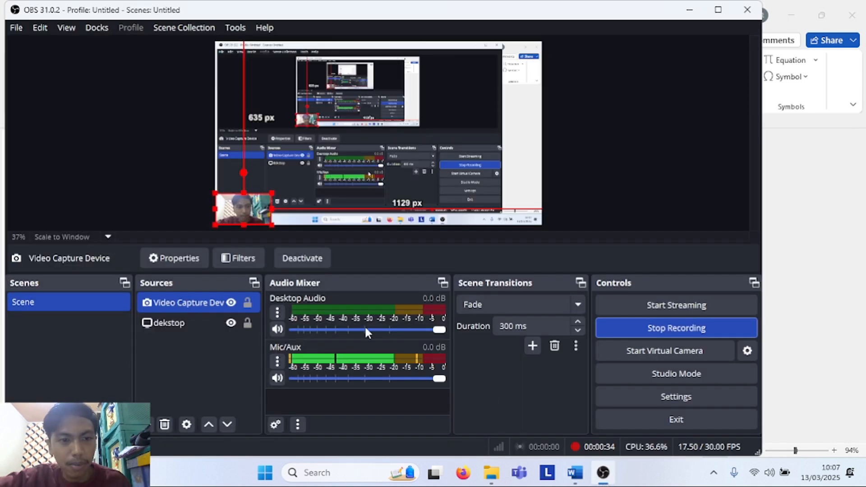
pyautogui.click(232, 304)
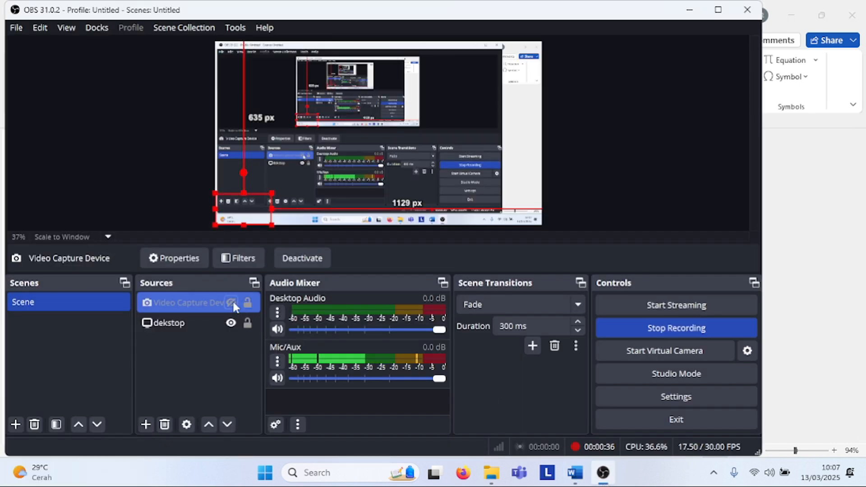
pyautogui.click(575, 473)
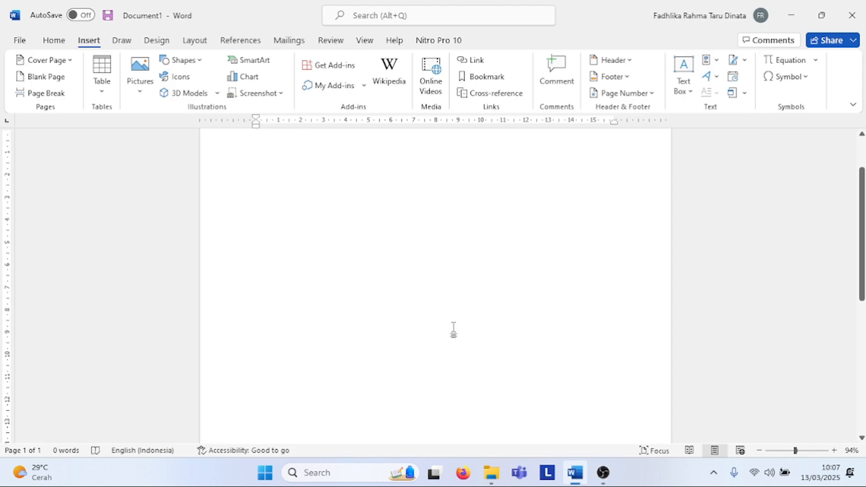
# Insert the built-in cover page with a dark vertical bar, a blue date arrow and curved lines.
pyautogui.scroll(3, 415, 277)
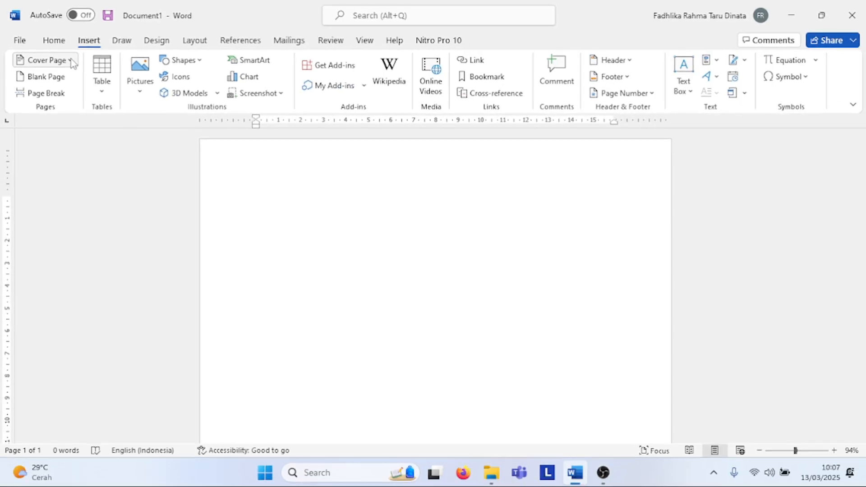
pyautogui.click(110, 52)
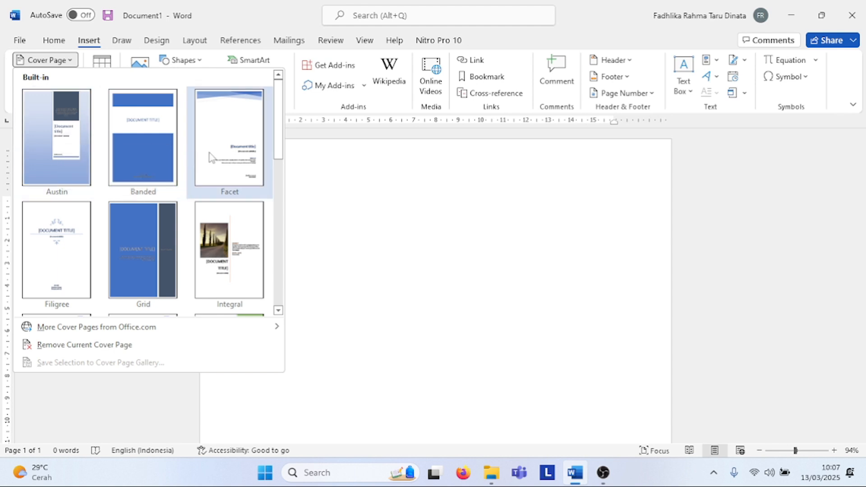
pyautogui.scroll(-5, 120, 200)
pyautogui.scroll(3, 120, 208)
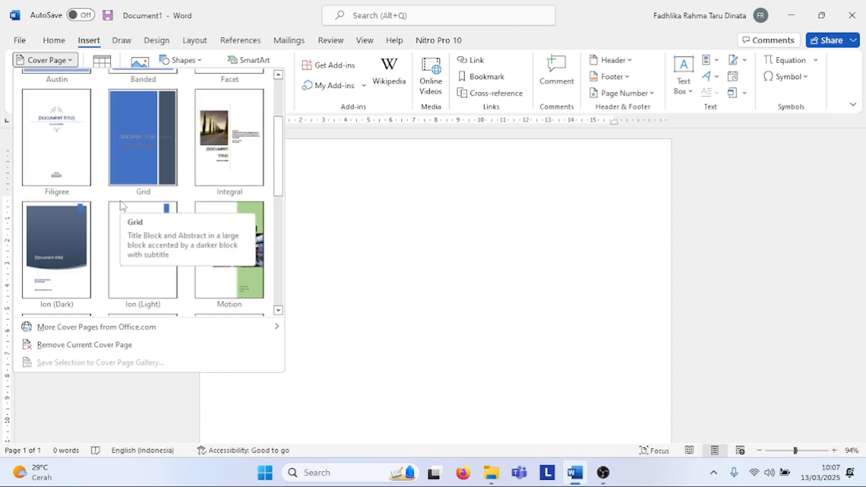
pyautogui.scroll(-3, 102, 212)
pyautogui.click(67, 225)
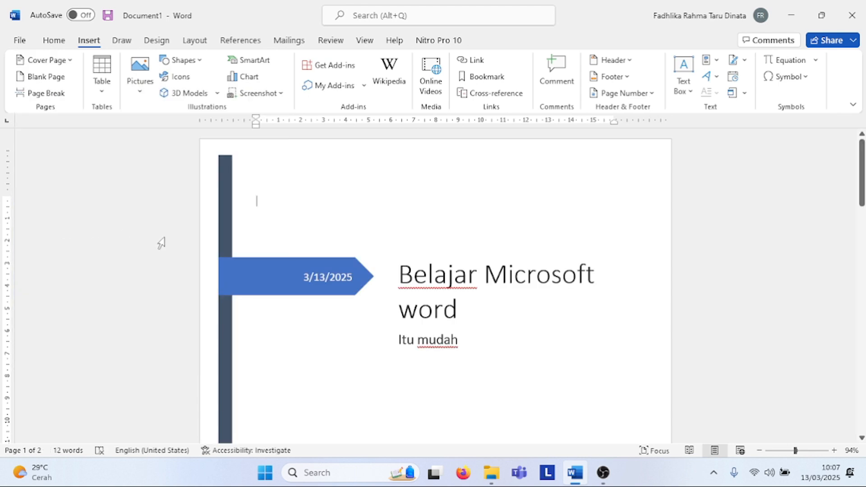
# Look over the inserted cover page and remove the empty page that follows it.
pyautogui.scroll(-10, 393, 294)
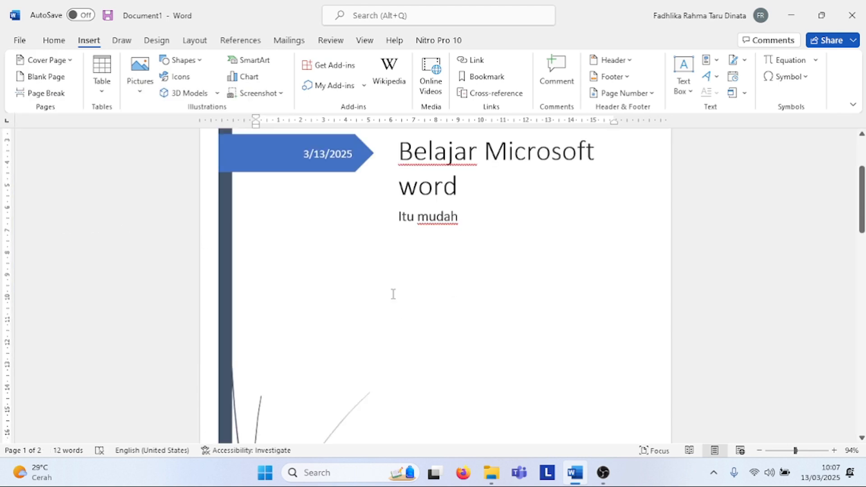
pyautogui.click(317, 295)
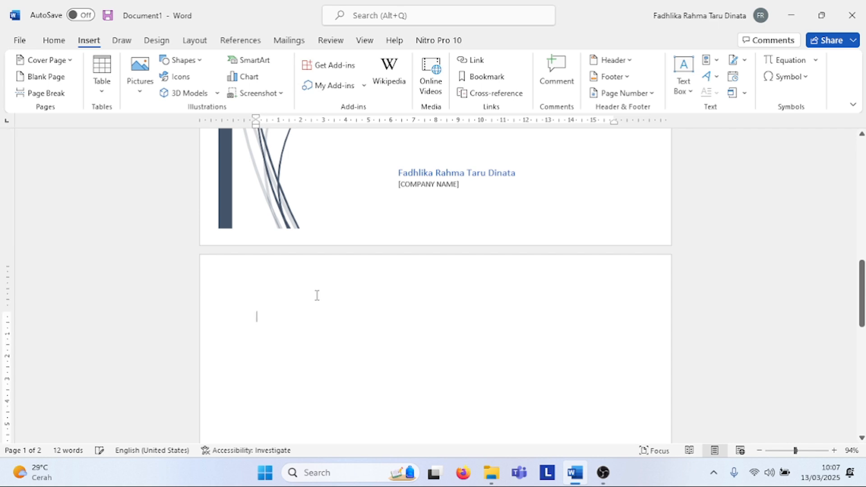
pyautogui.scroll(1, 317, 296)
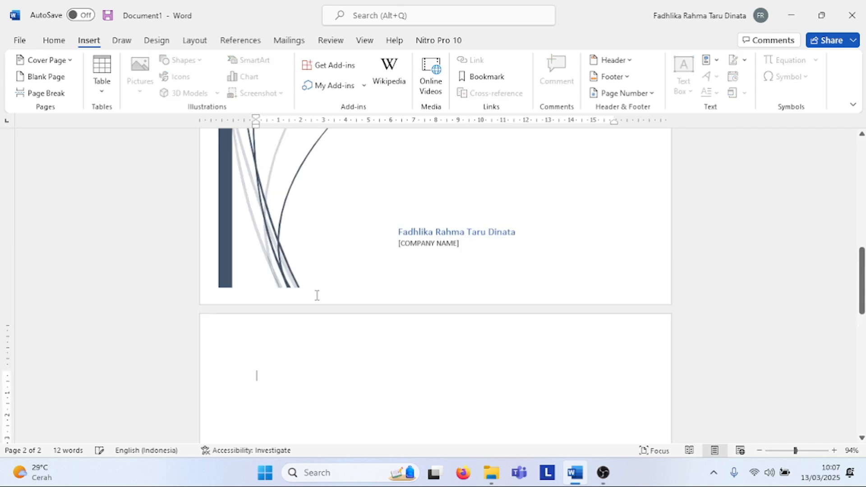
pyautogui.click(318, 296)
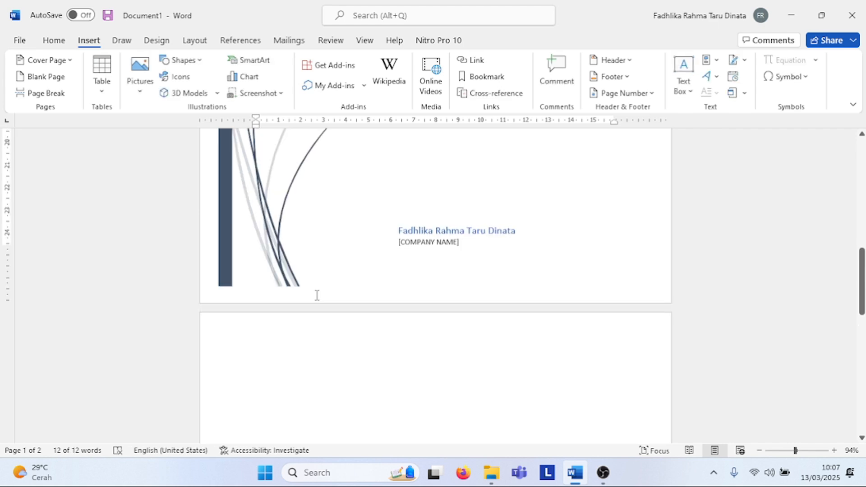
pyautogui.scroll(3, 319, 293)
pyautogui.scroll(-3, 318, 293)
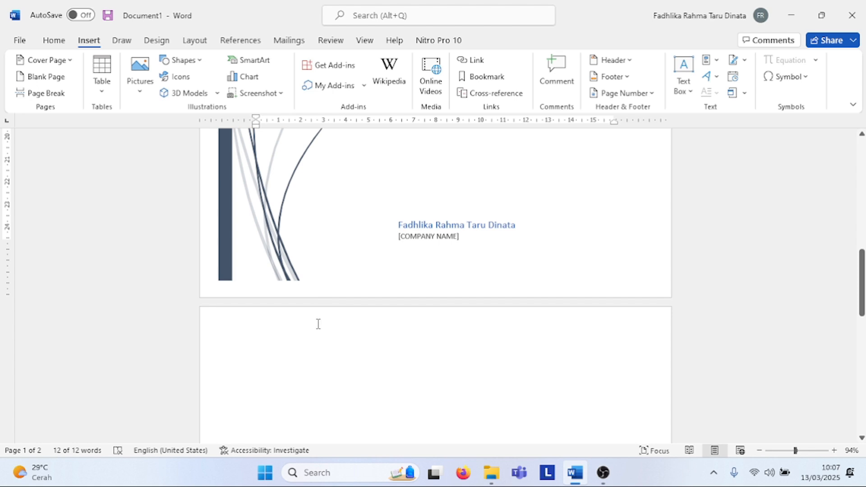
pyautogui.hotkey('ctrl', 'z')
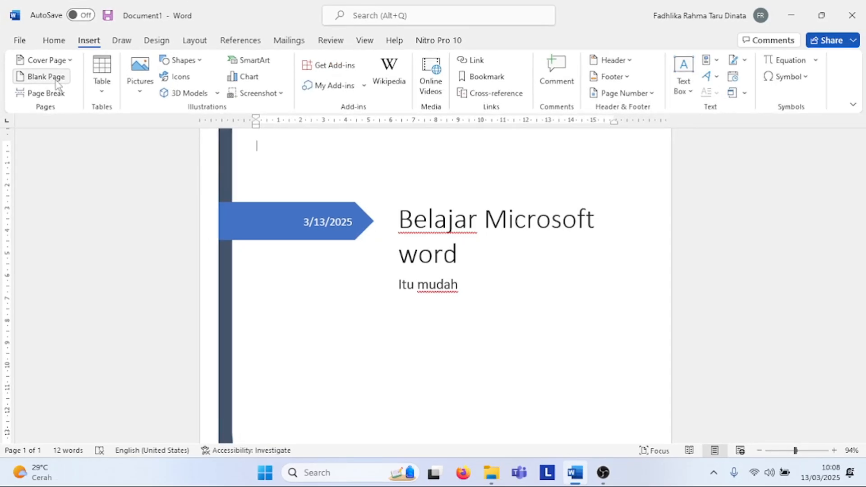
# Add a blank page after the cover page and insert a page break on it to start a third page.
pyautogui.click(46, 77)
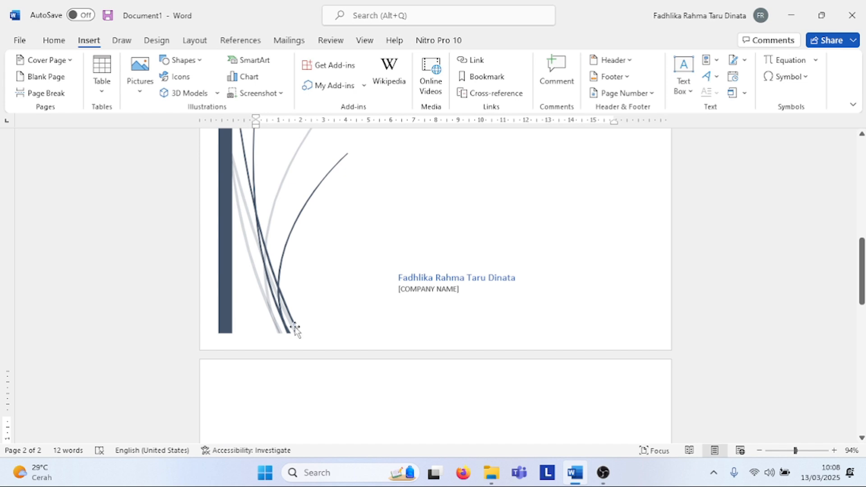
pyautogui.scroll(-4, 296, 328)
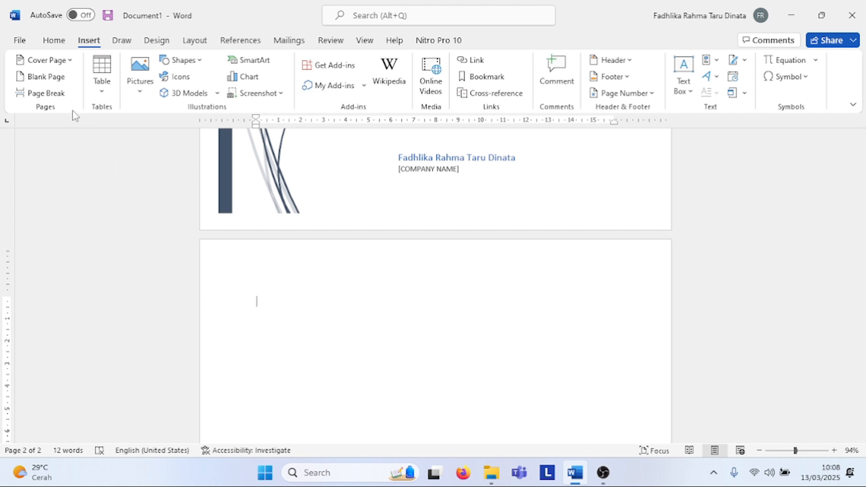
pyautogui.click(62, 96)
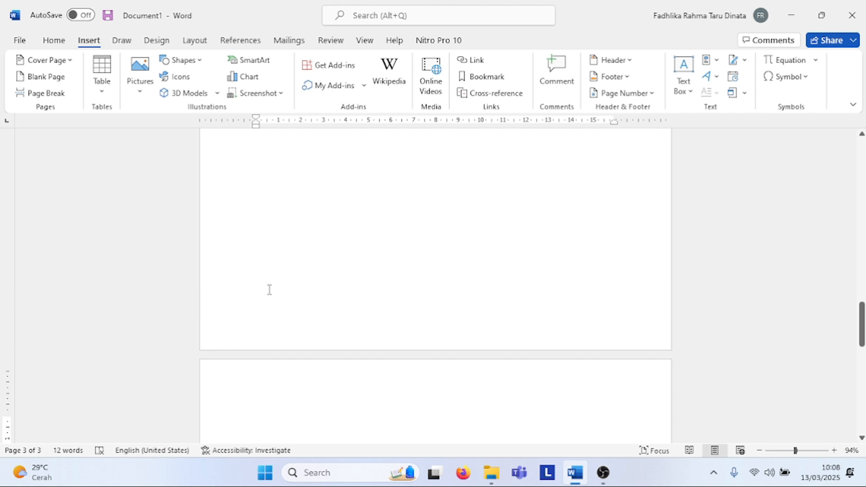
pyautogui.scroll(-2, 270, 289)
pyautogui.scroll(12, 270, 290)
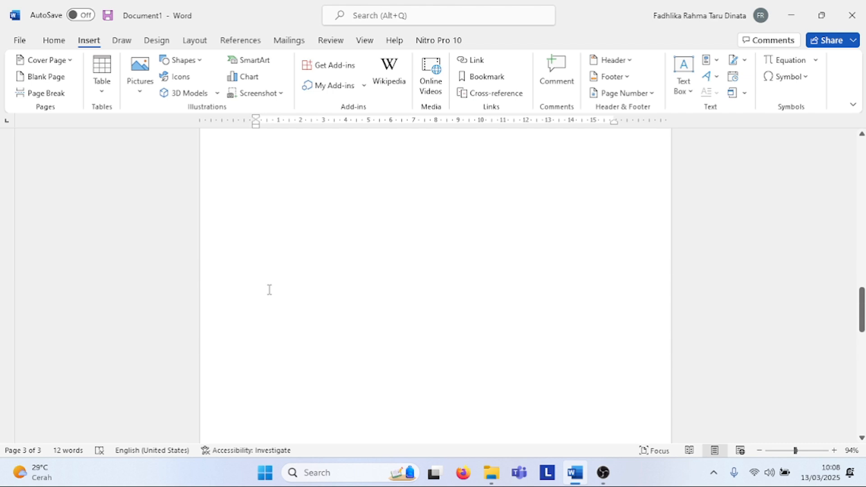
pyautogui.scroll(2, 270, 289)
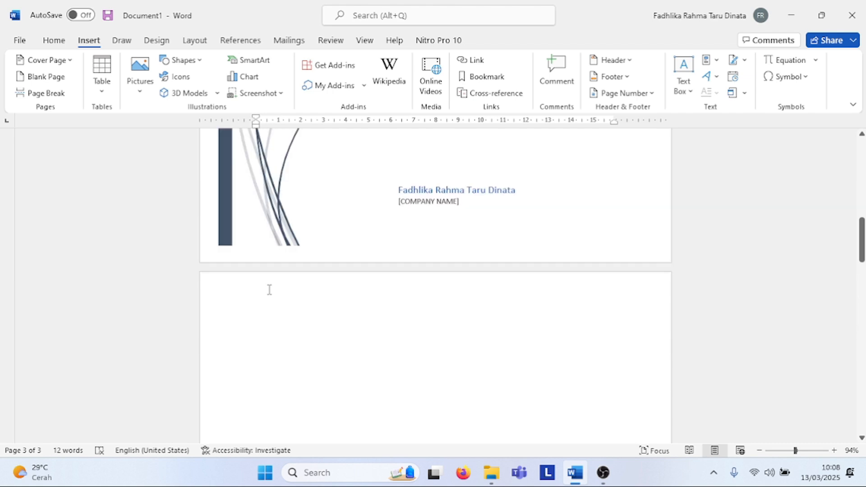
# Insert a 3x3 table at the start of the second page, strongly narrowing its first column and slightly shifting the second divider inward.
pyautogui.click(265, 308)
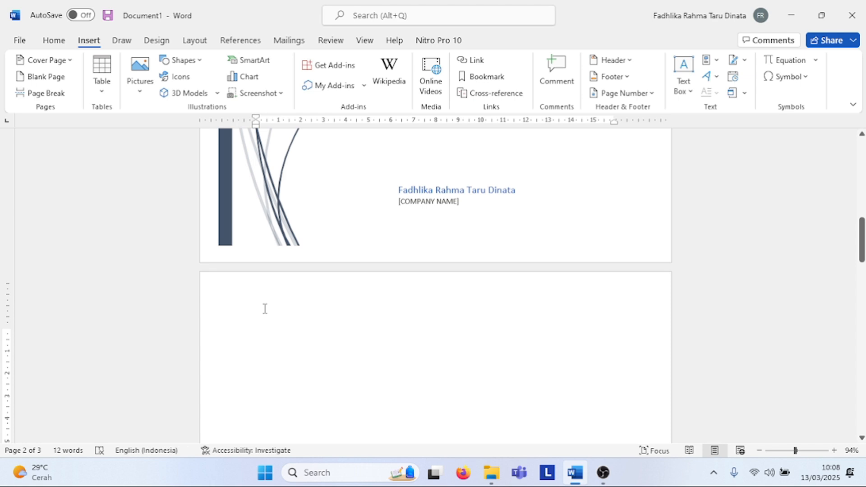
pyautogui.click(607, 481)
pyautogui.click(606, 480)
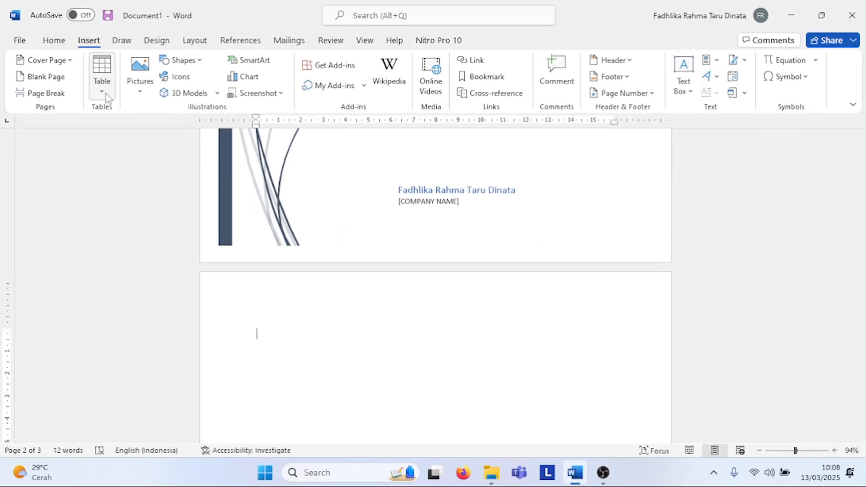
pyautogui.click(106, 93)
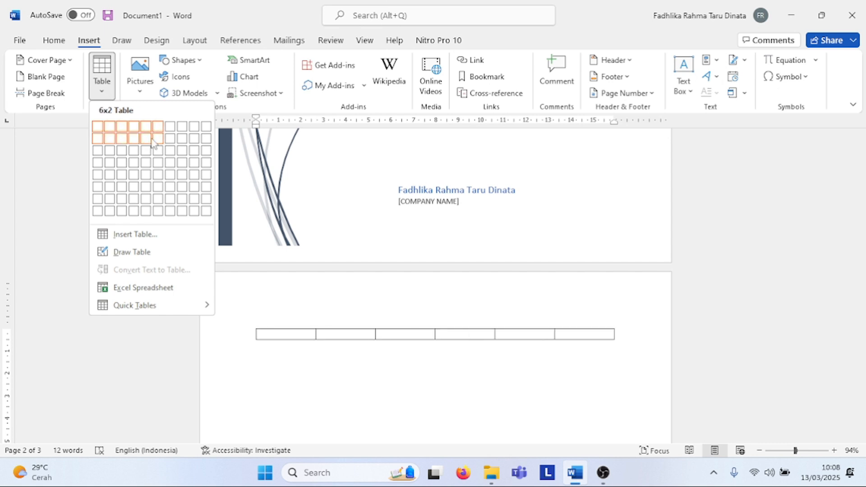
pyautogui.click(121, 156)
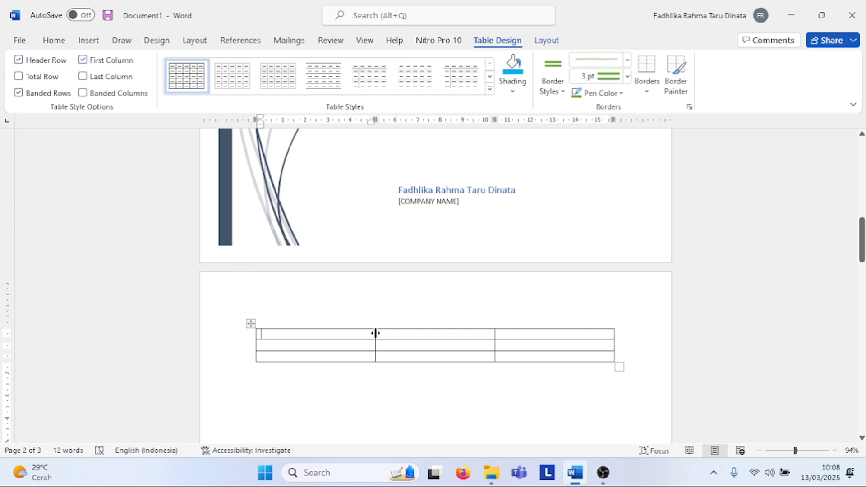
pyautogui.moveTo(375, 333); pyautogui.dragTo(290, 334)
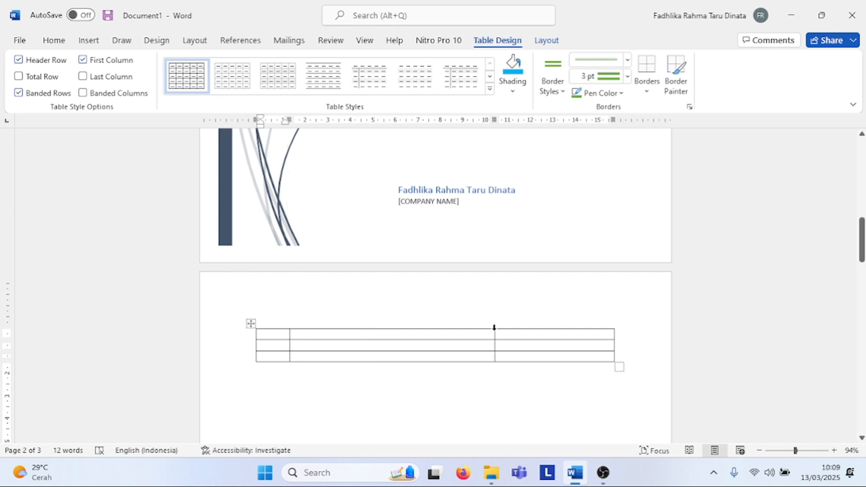
pyautogui.moveTo(495, 334); pyautogui.dragTo(476, 335)
# Fill the table's header cells with KOLOM 1, KOLOM 2 and KOLOM 3, and widen the first column to fit its header on one line.
pyautogui.write('KOLO')
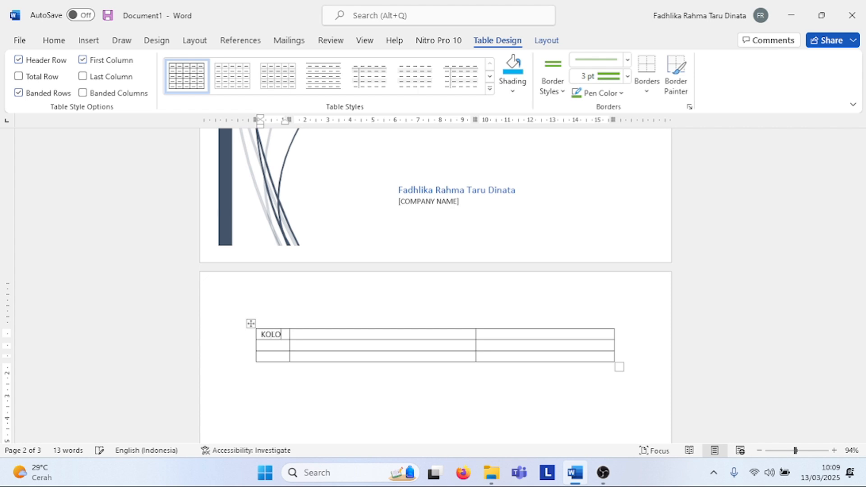
pyautogui.write('M')
pyautogui.press('Tab')
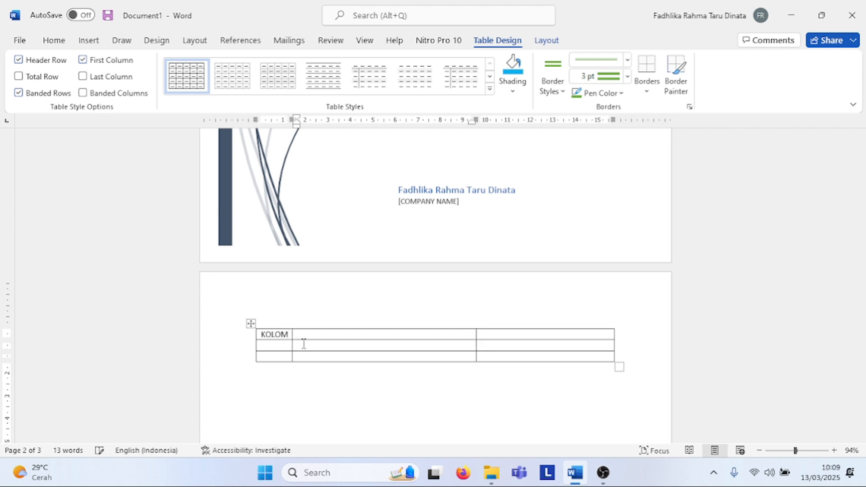
pyautogui.write('KOLOM 2')
pyautogui.press('Tab')
pyautogui.write('KO')
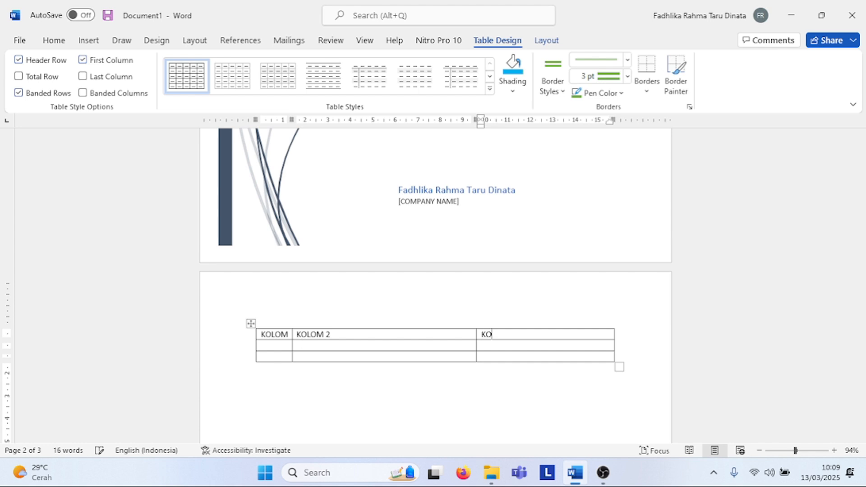
pyautogui.write('LOM 3')
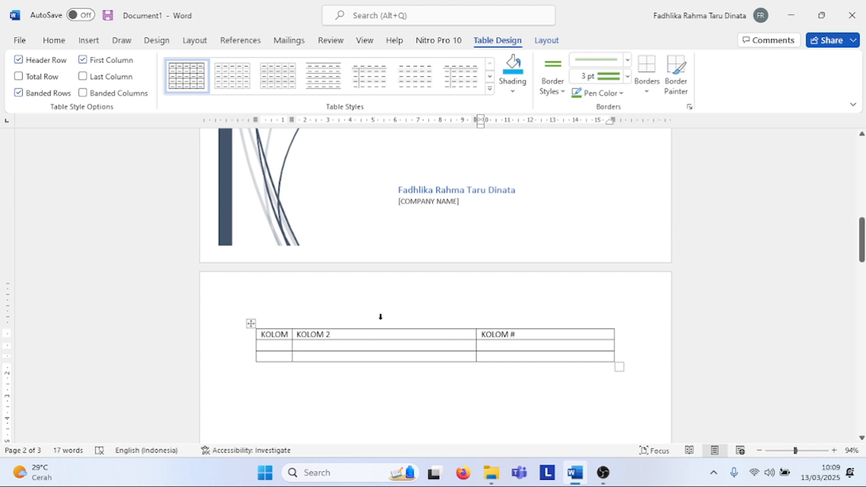
pyautogui.click(287, 338)
pyautogui.write('1')
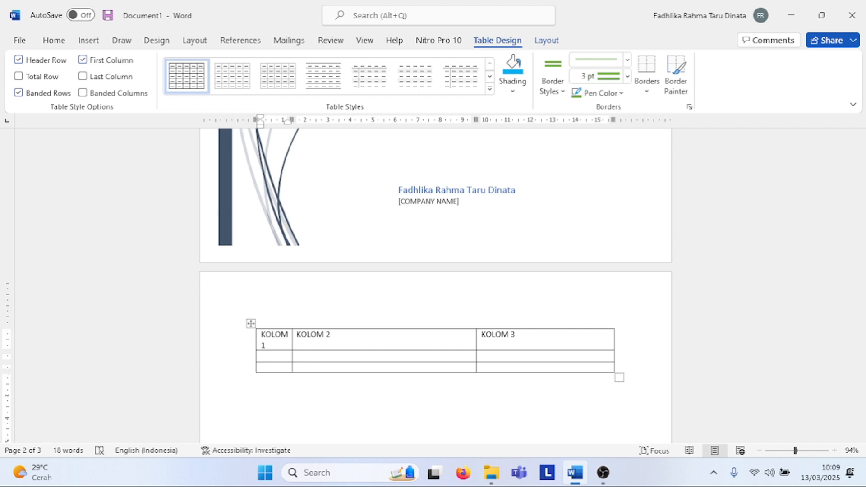
pyautogui.moveTo(292, 339); pyautogui.dragTo(301, 339)
# Label the two rows below the header in the first column Baris 1 and Baris 2.
pyautogui.write('B')
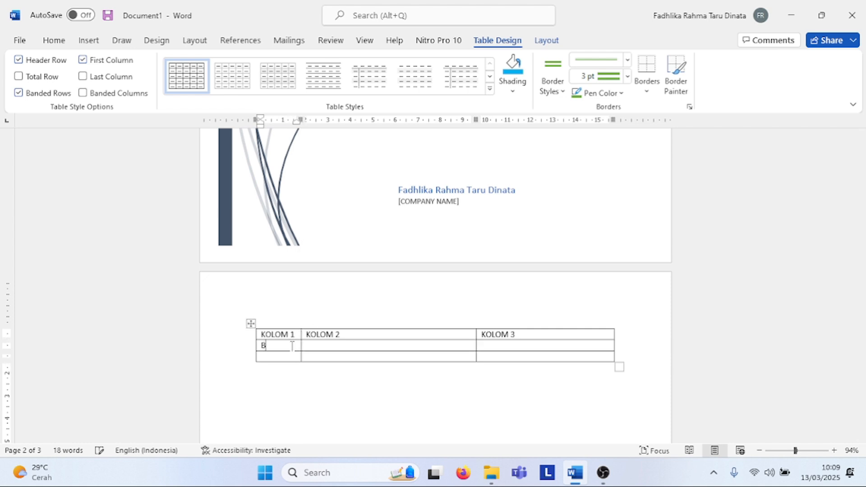
pyautogui.write('aris 1')
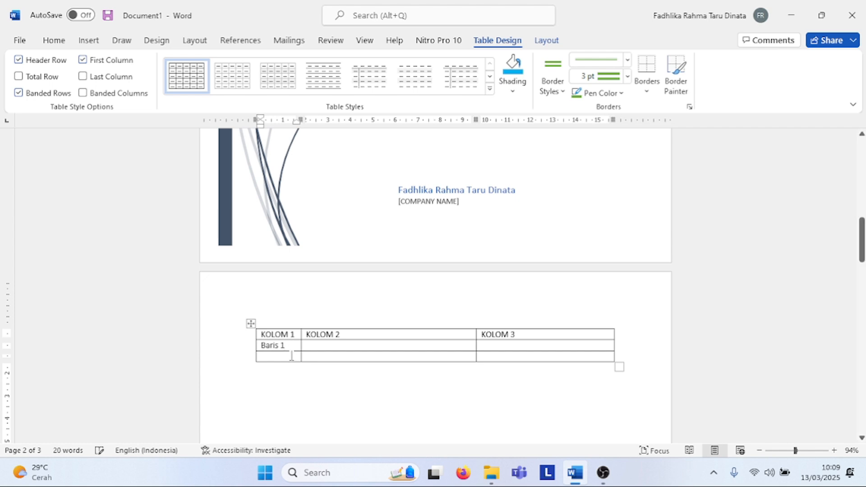
pyautogui.write('Baris 2')
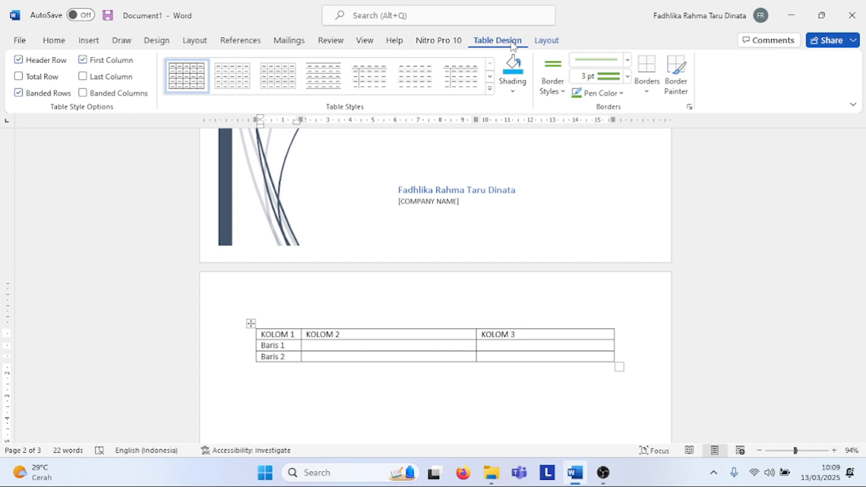
# Apply the blue grid table style with a solid header row and banded rows to the table.
pyautogui.click(491, 91)
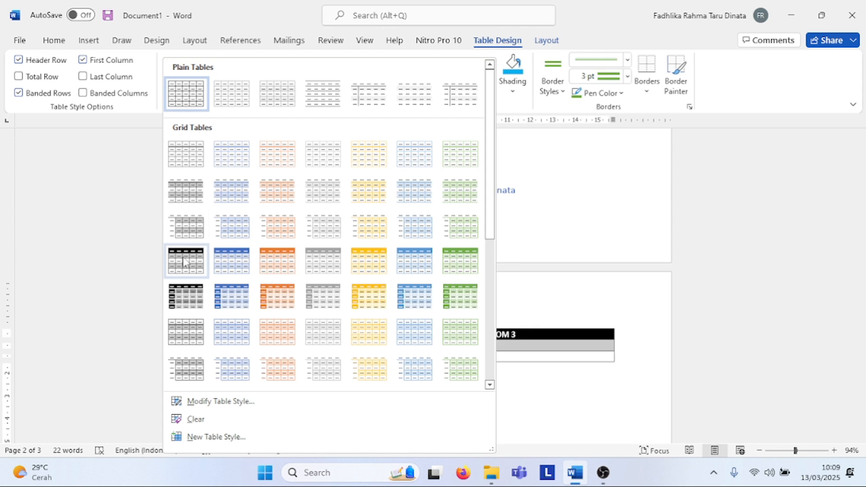
pyautogui.click(230, 262)
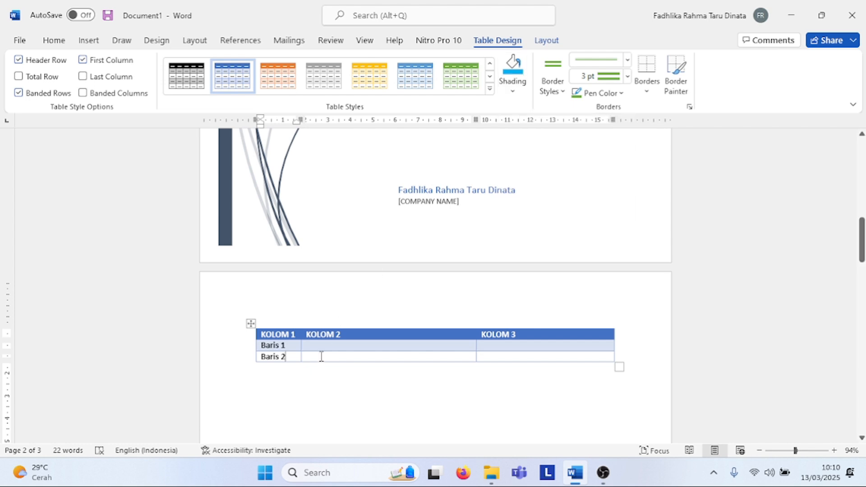
# Shade the Baris 2 label cell yellow.
pyautogui.moveTo(288, 359); pyautogui.dragTo(260, 360)
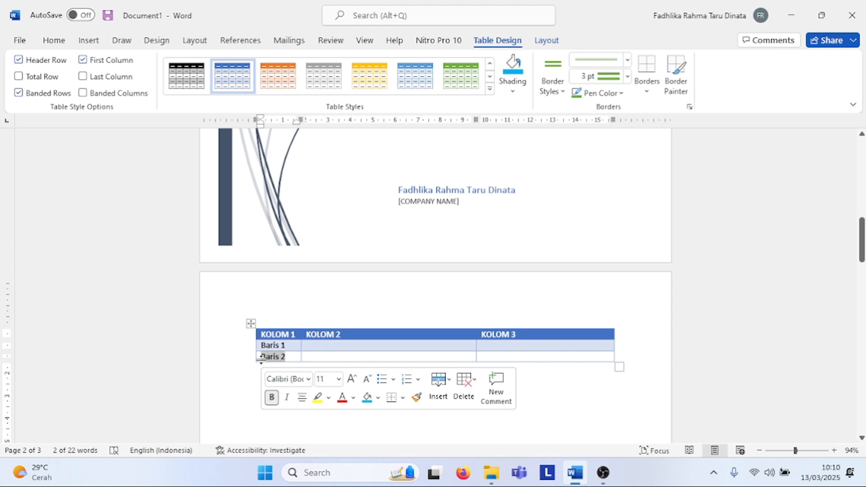
pyautogui.click(513, 93)
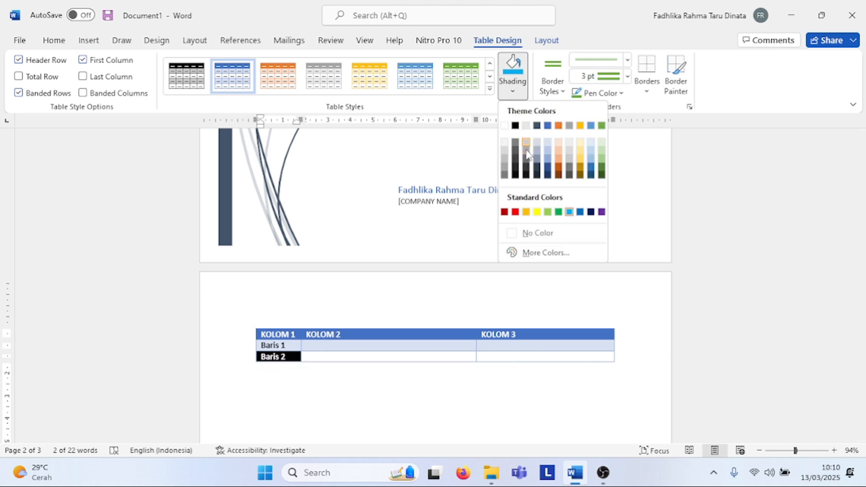
pyautogui.click(538, 212)
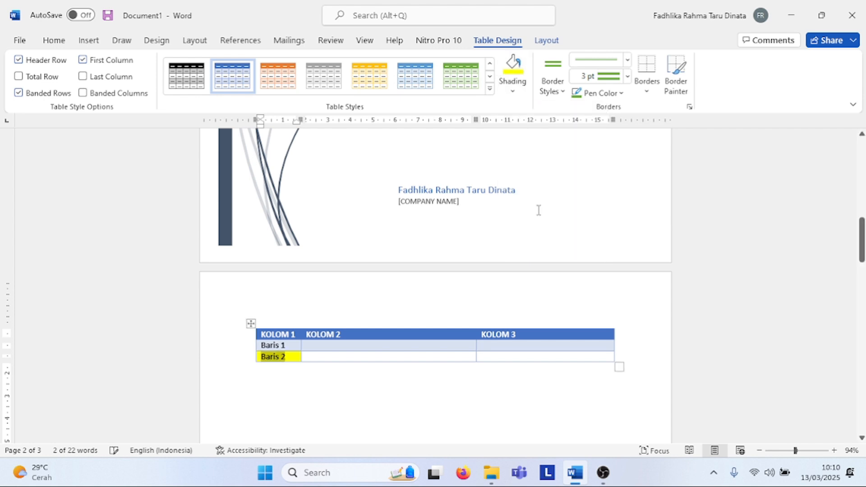
pyautogui.click(383, 380)
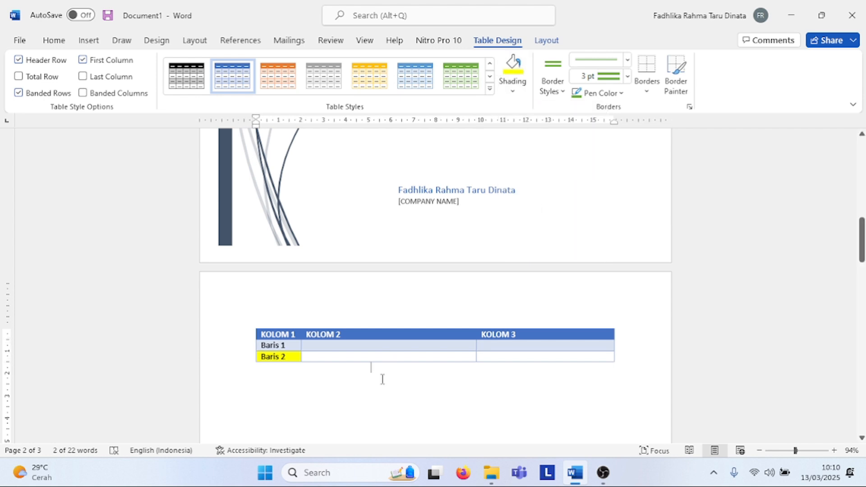
pyautogui.click(286, 359)
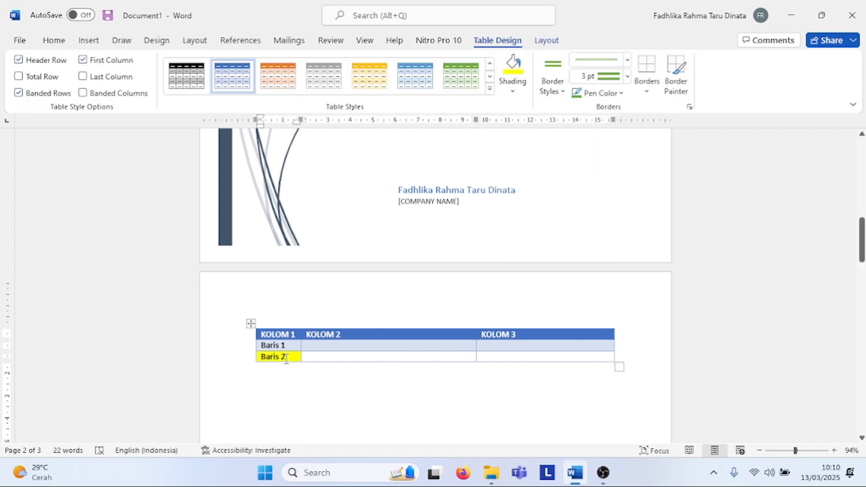
# Paint ½ pt black double-line borders beneath the two empty Baris 1 cells and the KOLOM 2 cell of Baris 2.
pyautogui.click(352, 345)
pyautogui.click(552, 90)
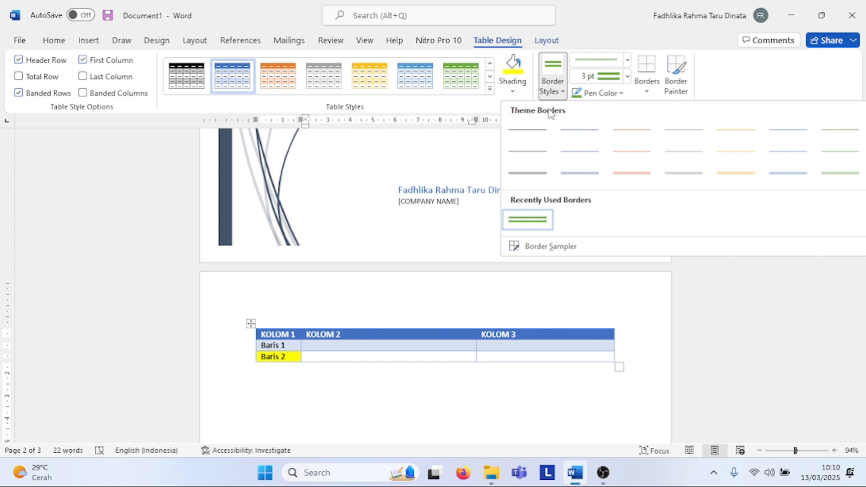
pyautogui.click(545, 168)
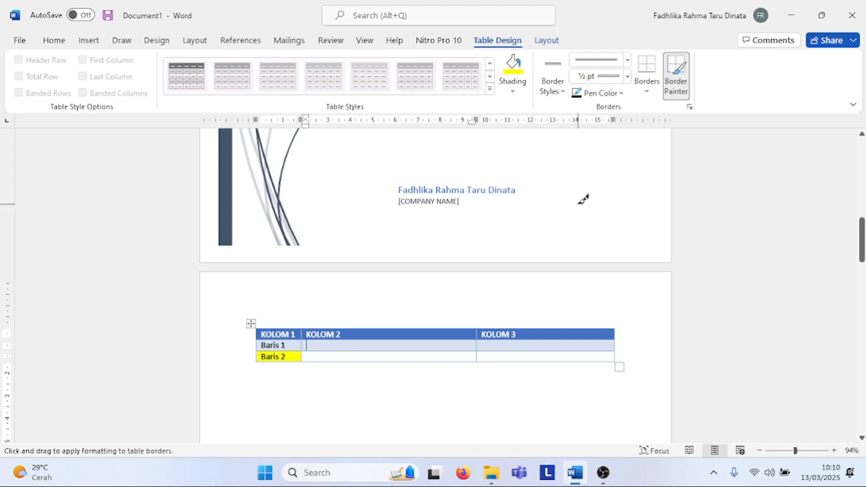
pyautogui.click(460, 346)
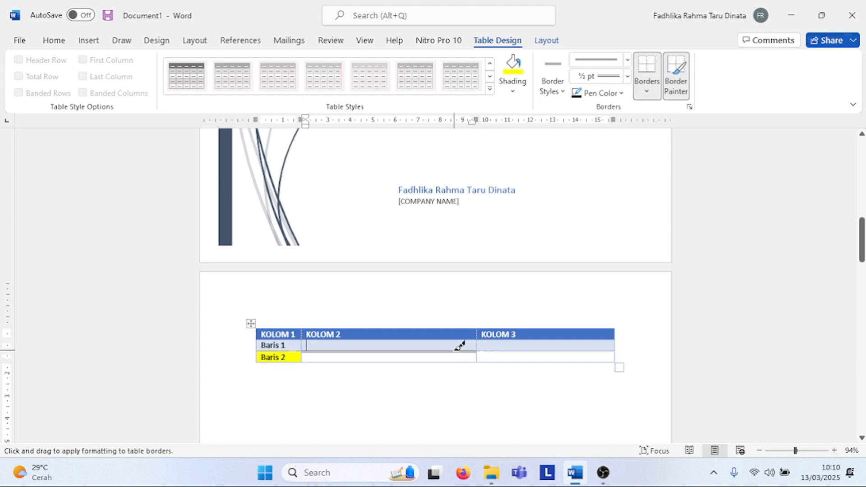
pyautogui.click(510, 351)
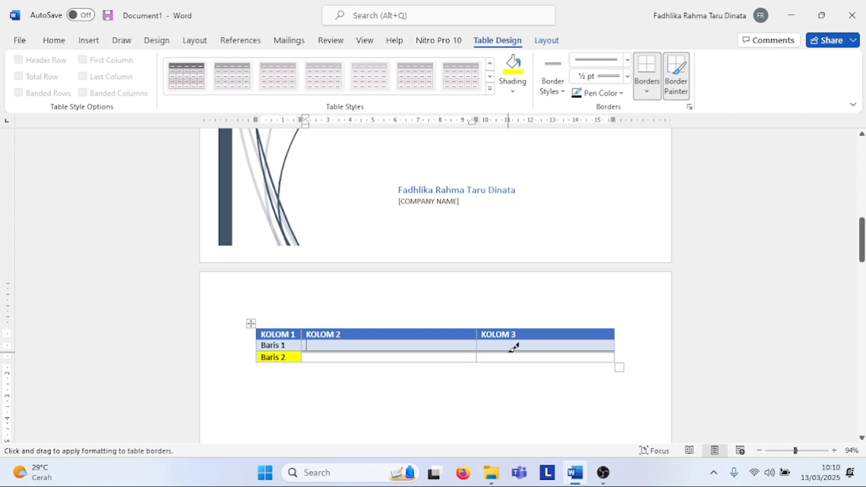
pyautogui.click(428, 360)
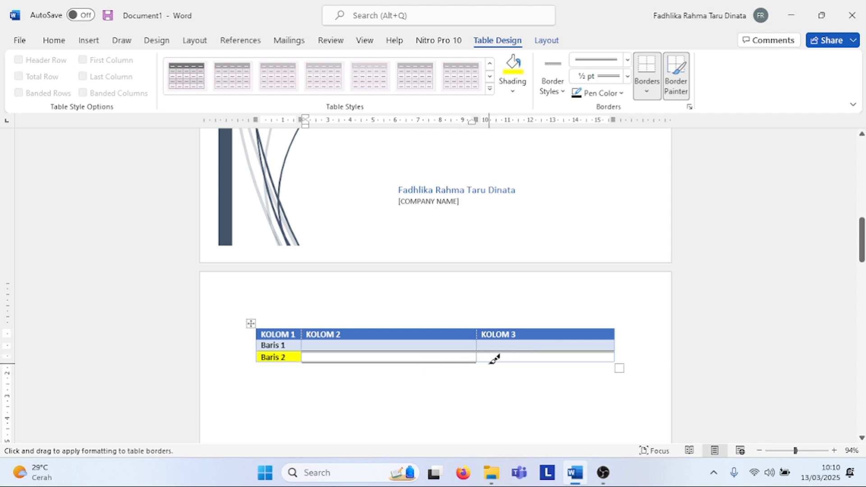
pyautogui.press('Escape')
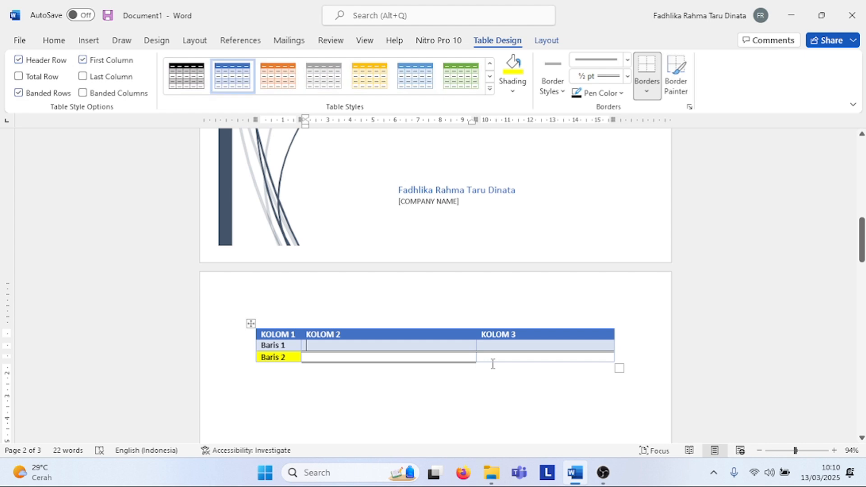
pyautogui.click(486, 386)
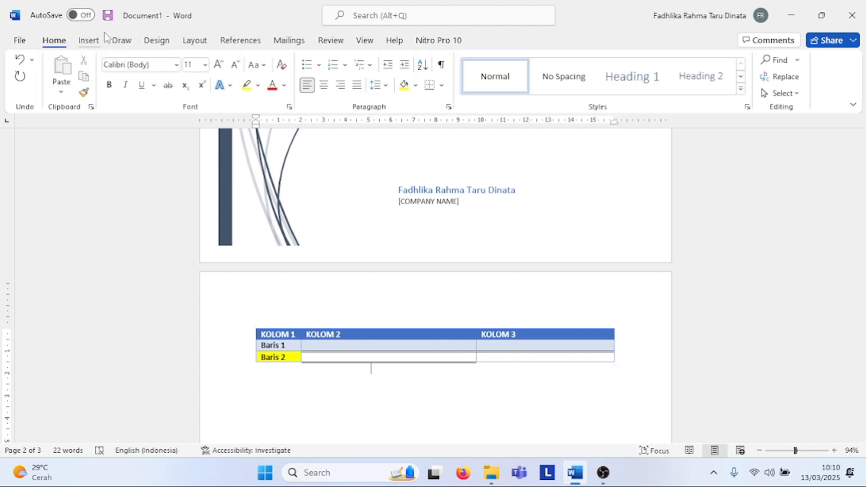
pyautogui.click(87, 40)
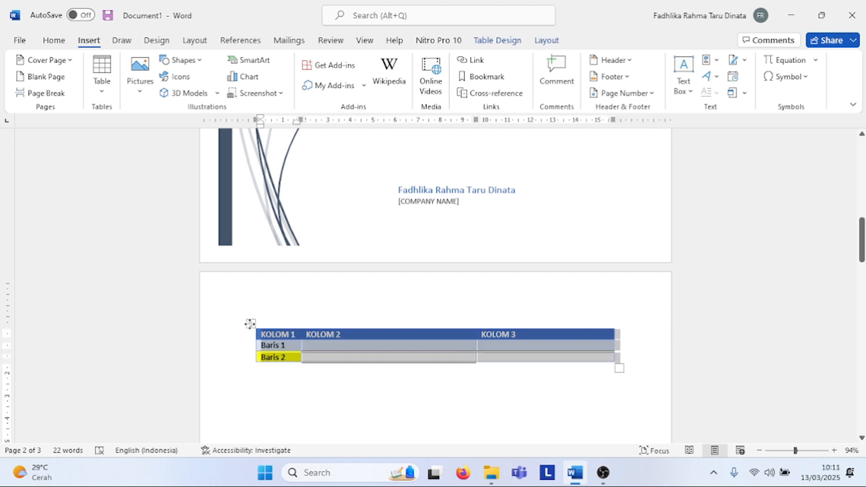
pyautogui.click(251, 323)
pyautogui.click(494, 37)
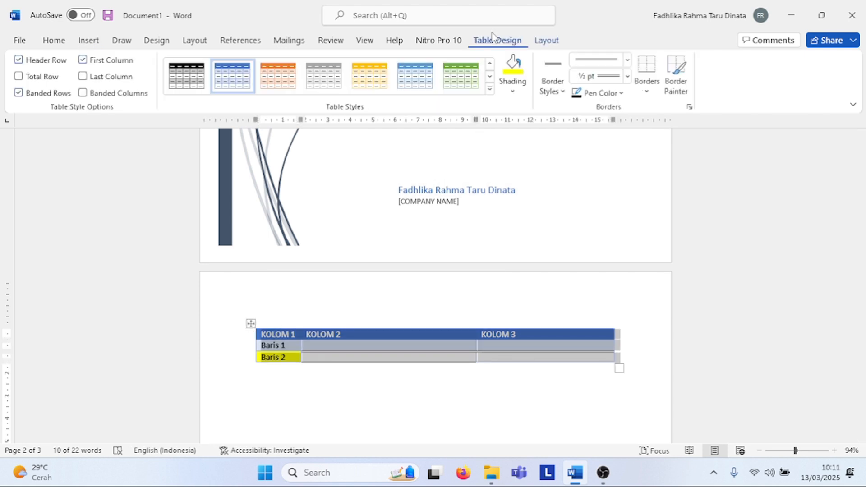
pyautogui.click(628, 60)
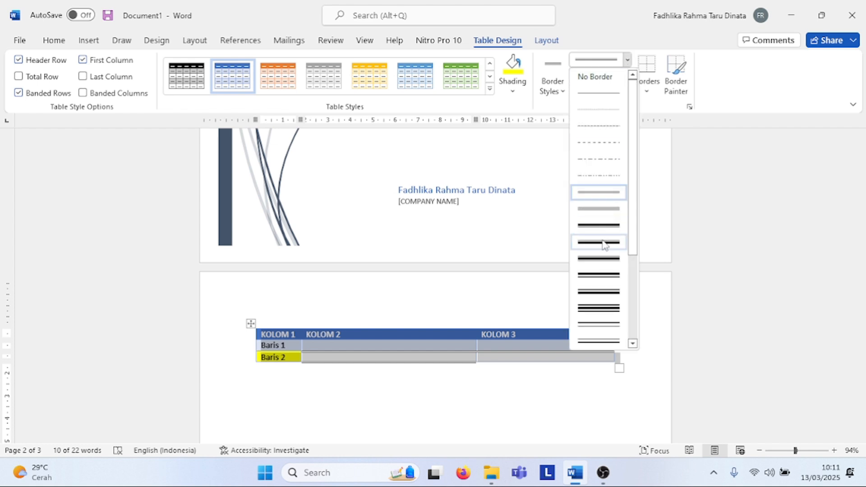
pyautogui.click(604, 308)
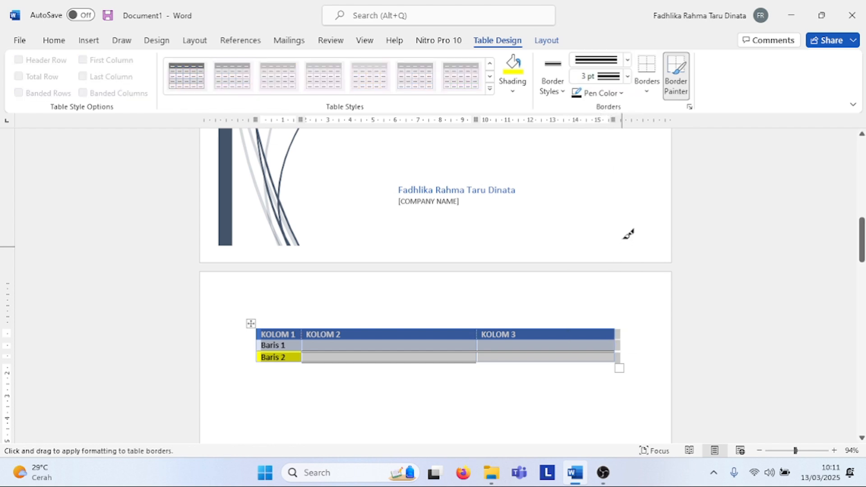
pyautogui.press('Escape')
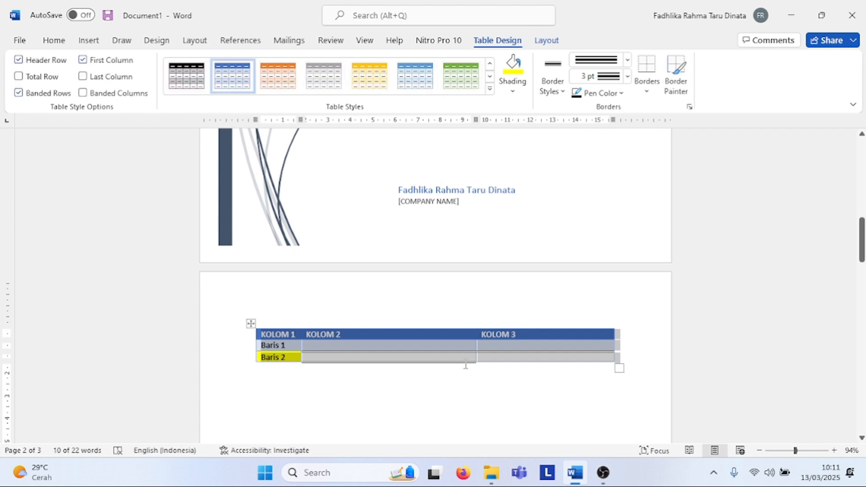
pyautogui.click(476, 421)
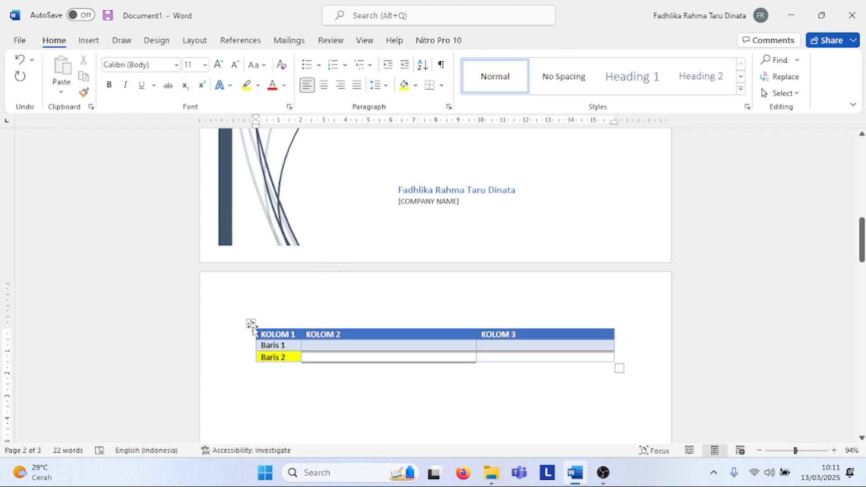
# Paint 3 pt black thin-thick-thin borders beneath the KOLOM 2 and KOLOM 3 cells of both the Baris 1 and Baris 2 rows.
pyautogui.click(251, 324)
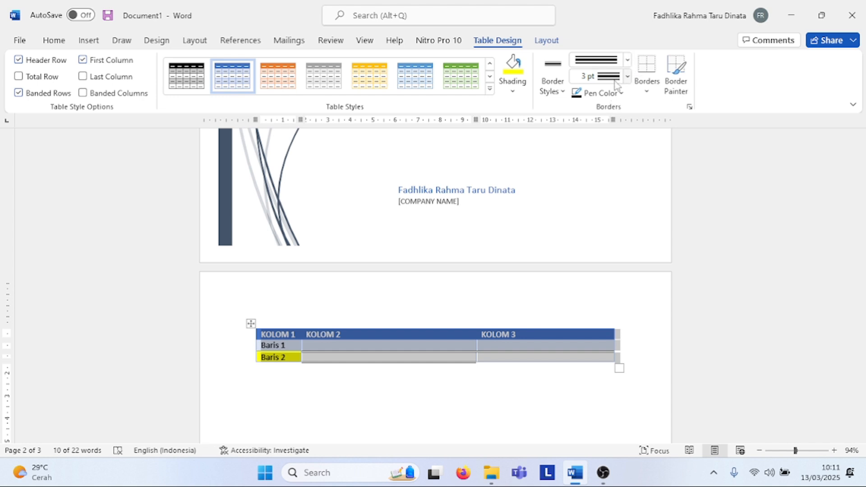
pyautogui.click(627, 60)
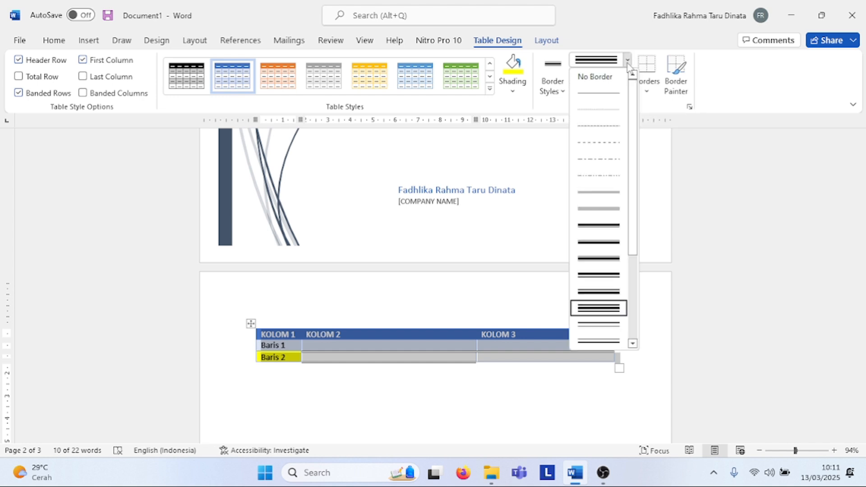
pyautogui.click(602, 257)
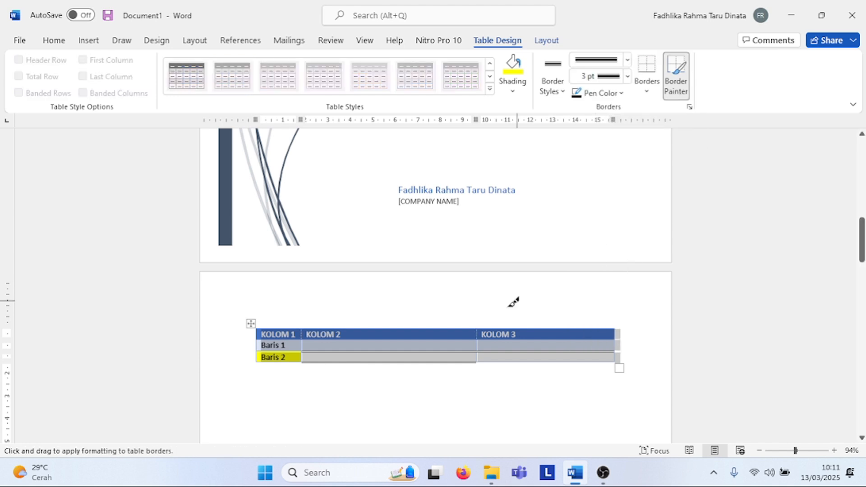
pyautogui.click(457, 348)
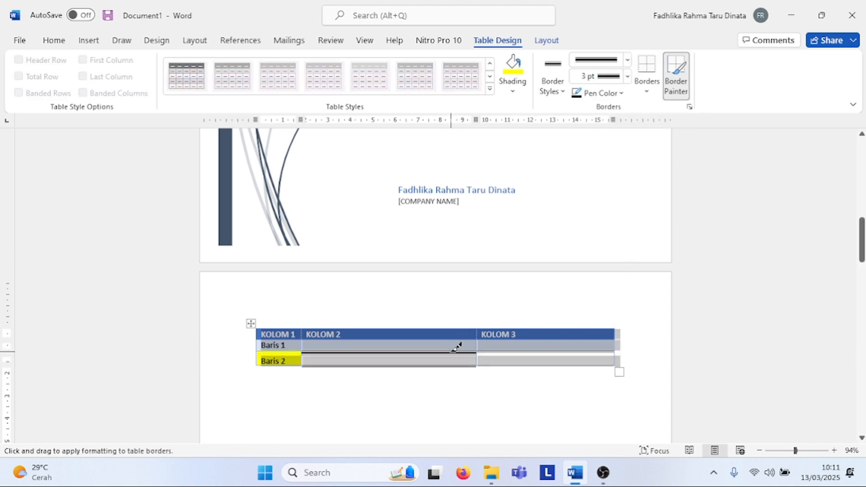
pyautogui.click(528, 351)
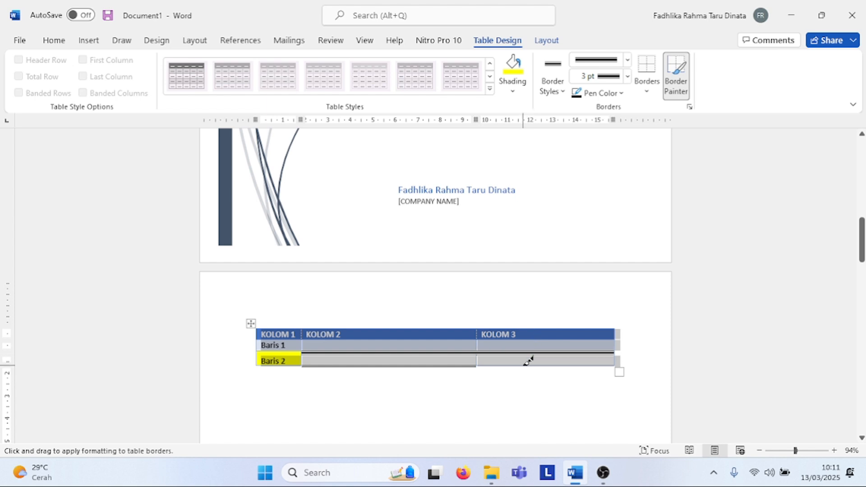
pyautogui.click(529, 362)
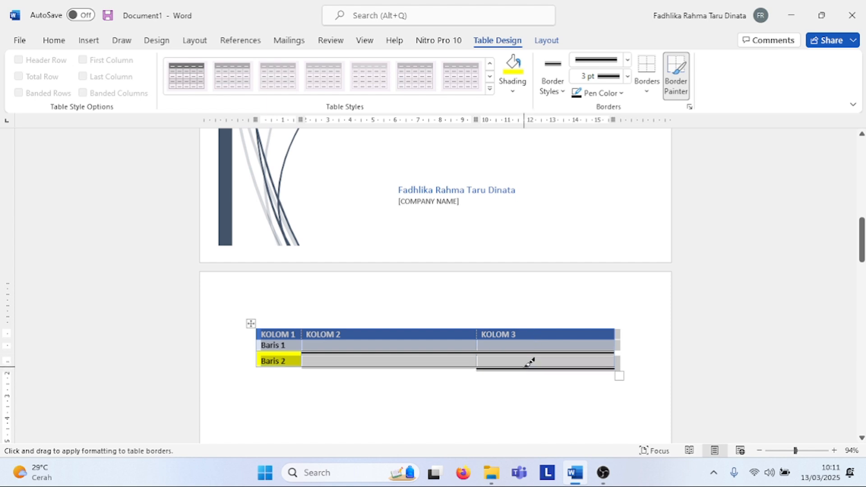
pyautogui.click(466, 364)
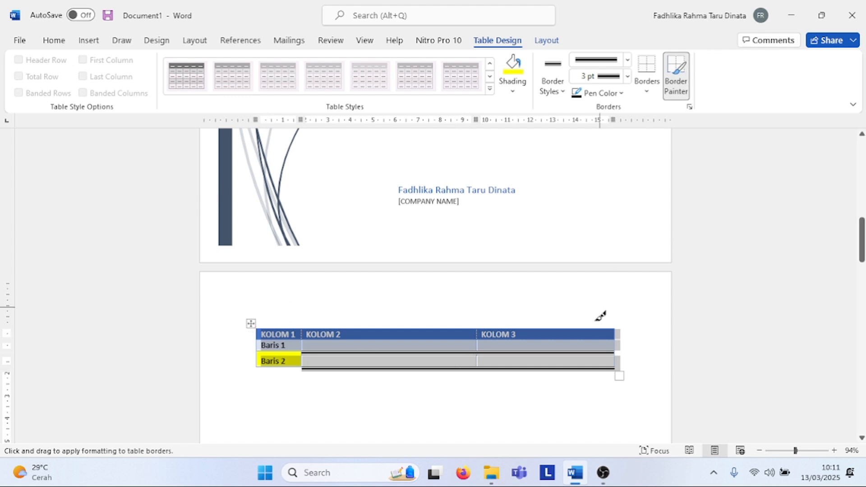
pyautogui.click(434, 419)
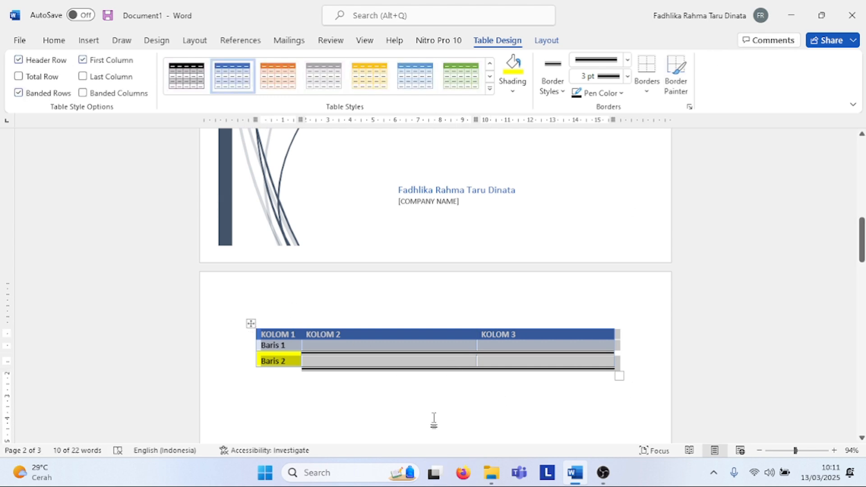
pyautogui.click(434, 418)
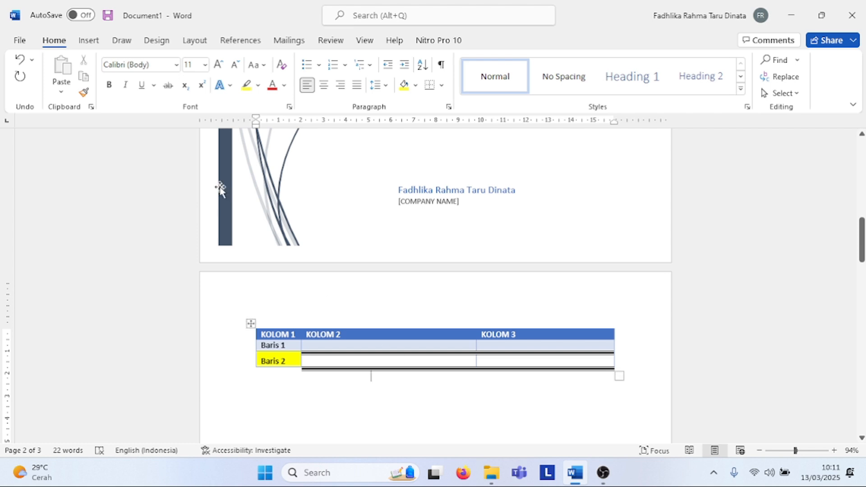
pyautogui.click(89, 40)
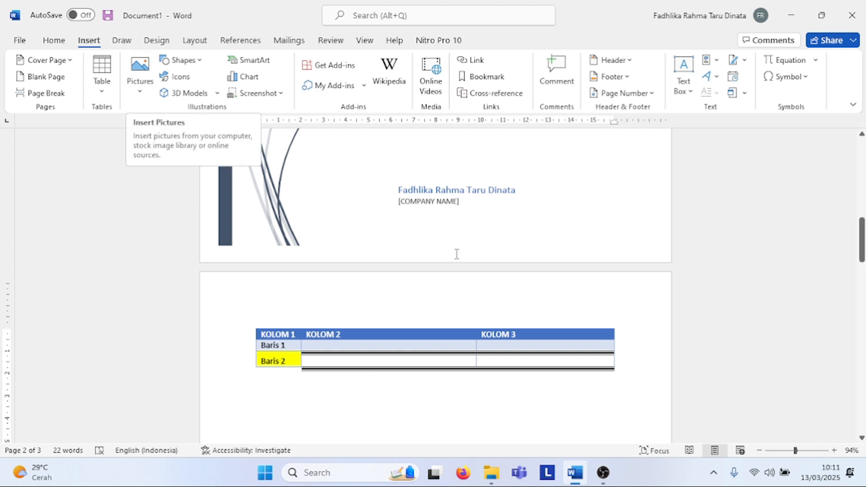
pyautogui.click(604, 473)
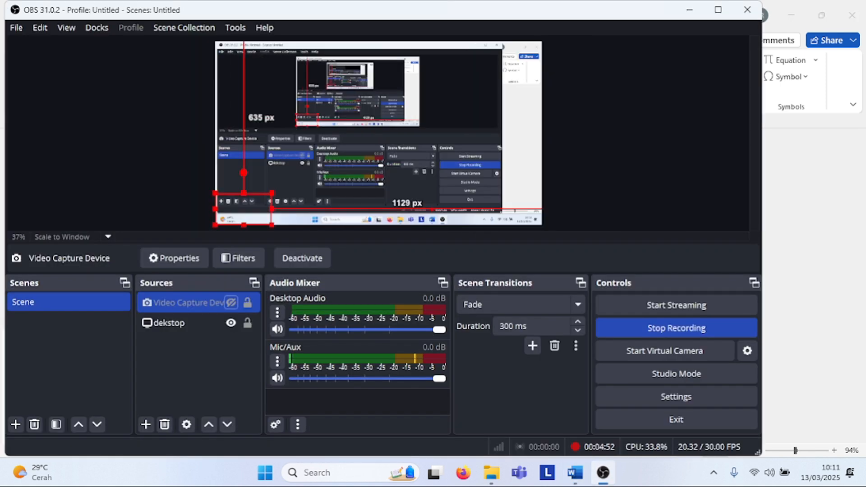
pyautogui.hotkey('alt', 'Tab')
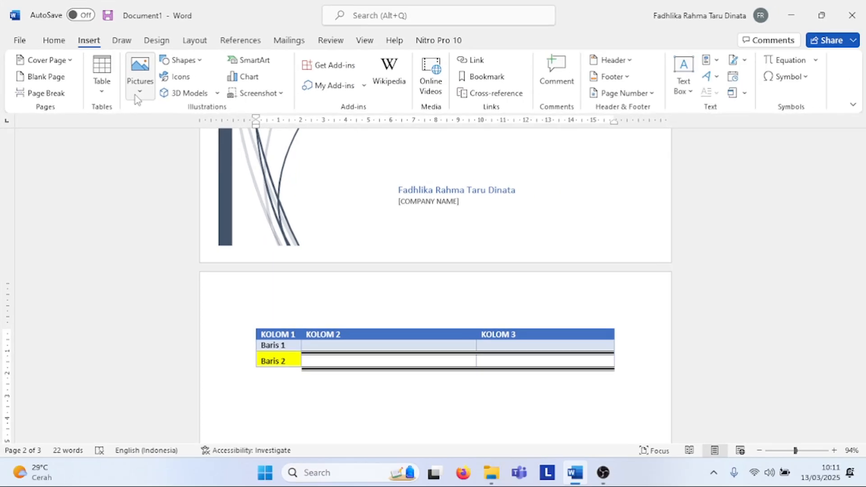
# Insert the dark blue stock image with the glowing network pattern at the text position below the table.
pyautogui.click(137, 95)
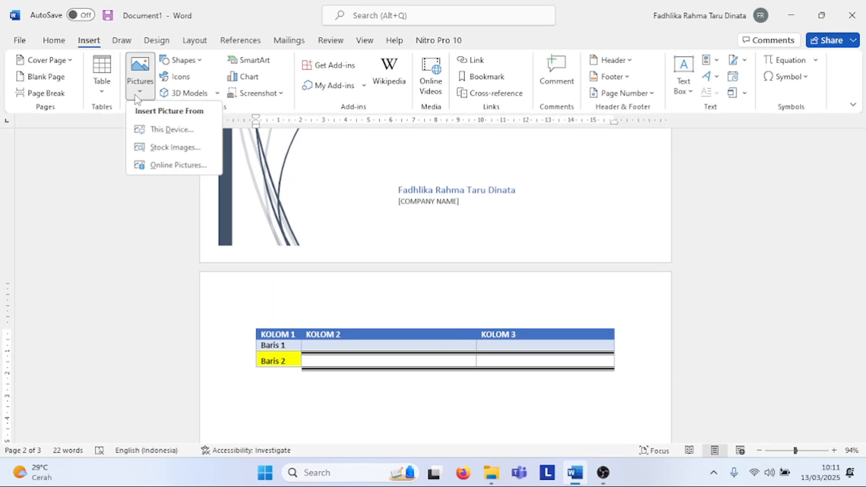
pyautogui.click(156, 147)
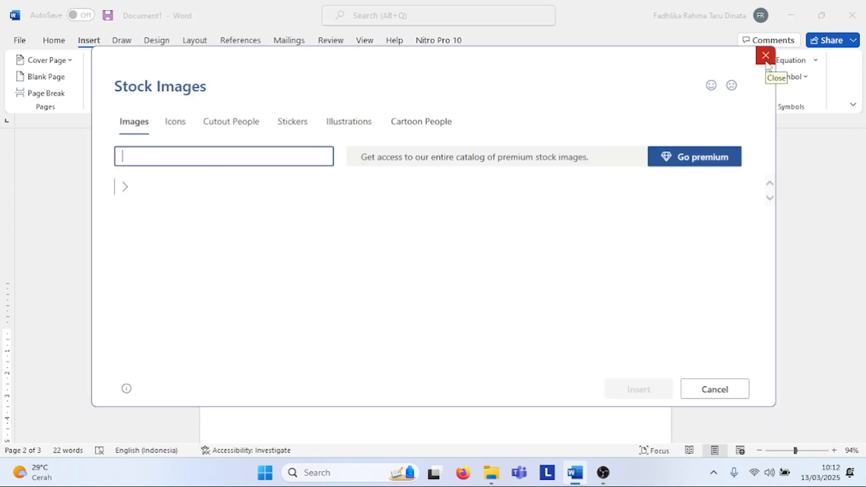
pyautogui.click(766, 56)
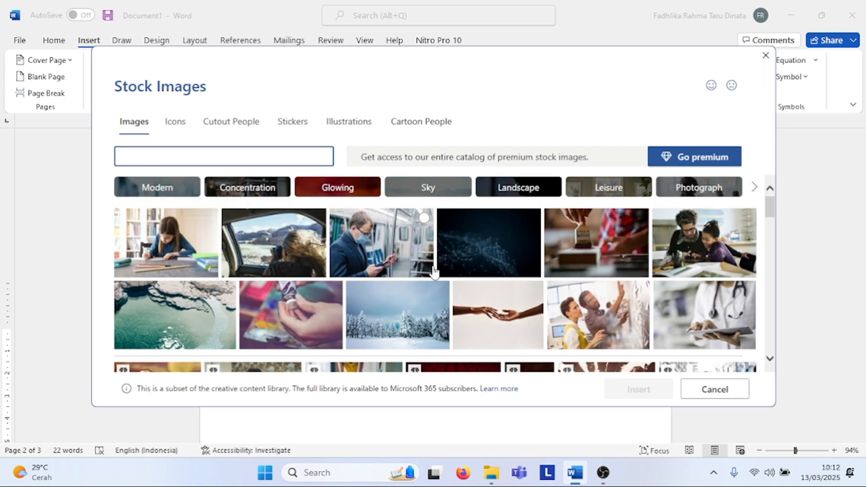
pyautogui.click(486, 251)
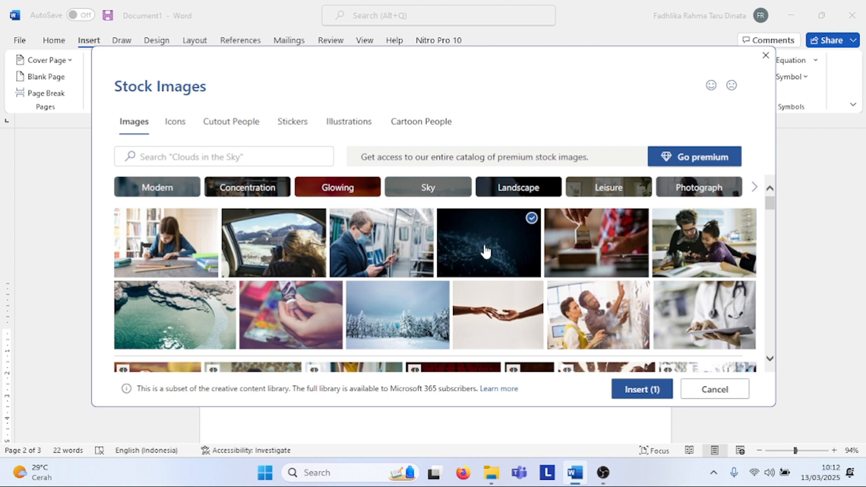
pyautogui.click(665, 392)
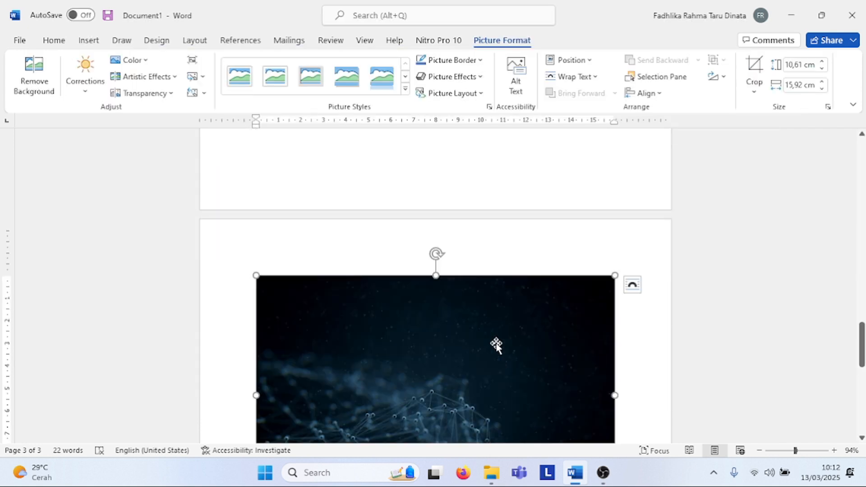
# Shrink the dark blue network image on the last page to about 5,93 cm high and 8,89 cm wide.
pyautogui.moveTo(497, 345); pyautogui.dragTo(502, 344)
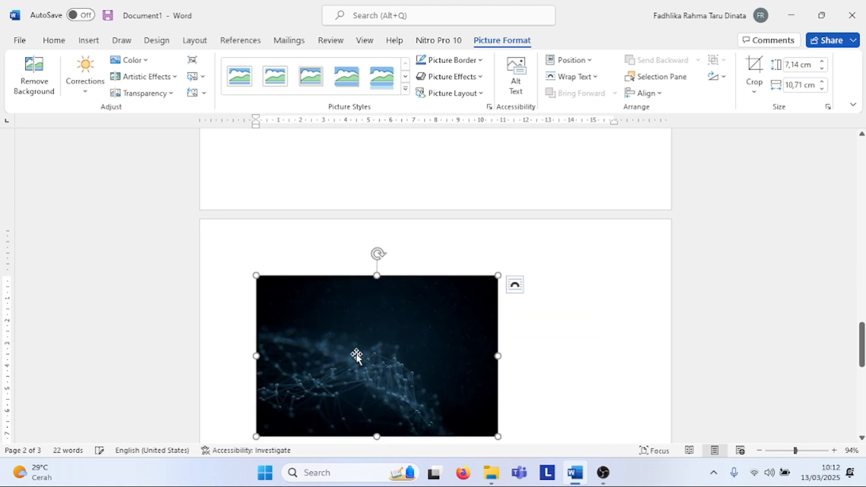
pyautogui.scroll(-5, 358, 354)
pyautogui.scroll(2, 437, 338)
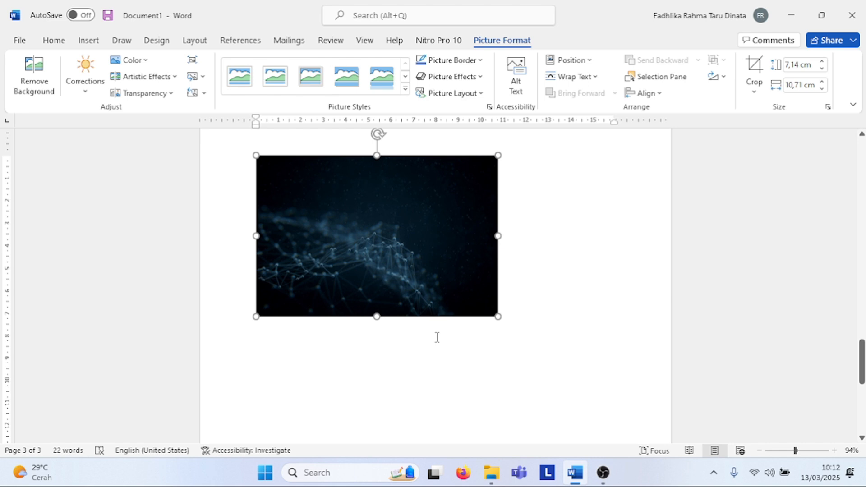
pyautogui.moveTo(498, 317); pyautogui.dragTo(337, 231)
pyautogui.scroll(10, 337, 231)
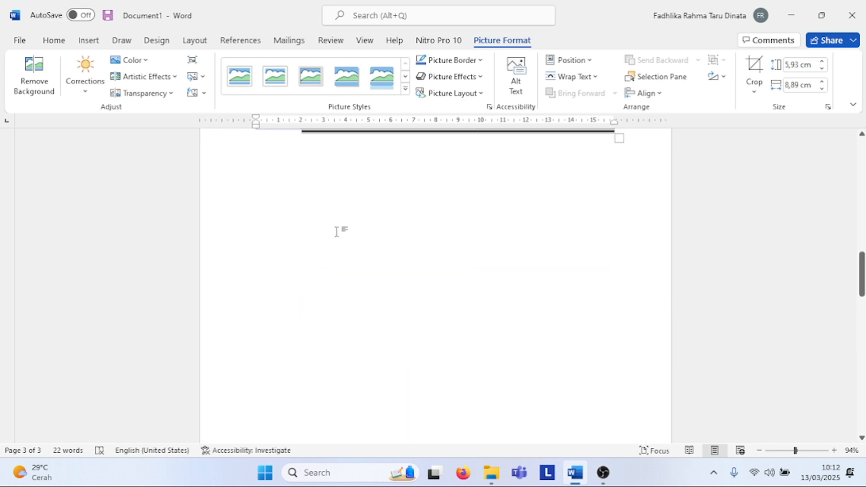
pyautogui.scroll(-5, 336, 232)
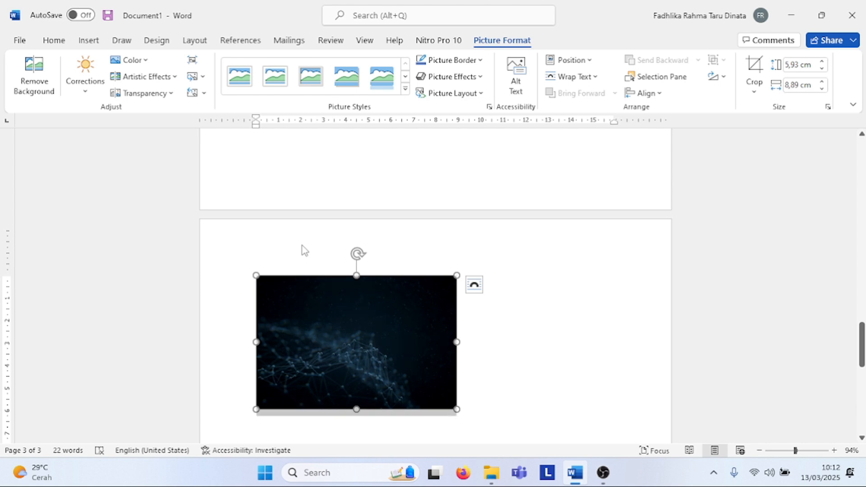
pyautogui.click(304, 187)
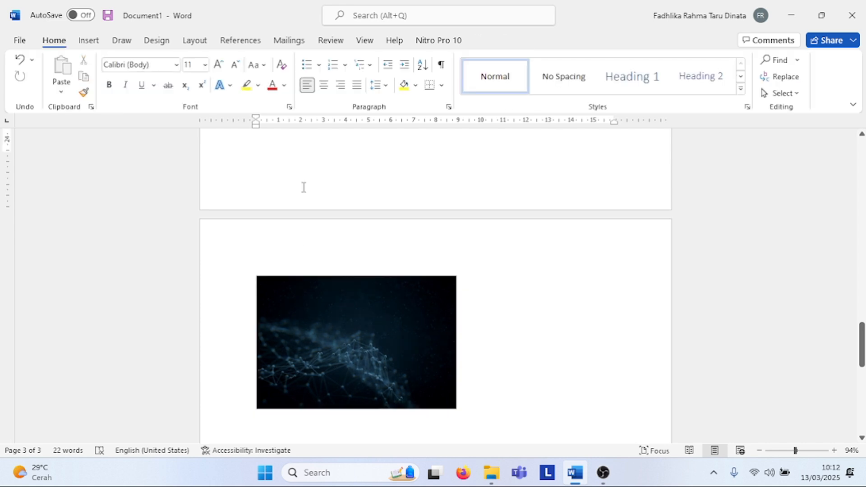
# Move the dark blue network image directly beneath the table and squash its height to about 4,63 cm.
pyautogui.moveTo(333, 296); pyautogui.dragTo(365, 285)
pyautogui.moveTo(381, 398); pyautogui.dragTo(362, 163)
pyautogui.moveTo(364, 262); pyautogui.dragTo(364, 344)
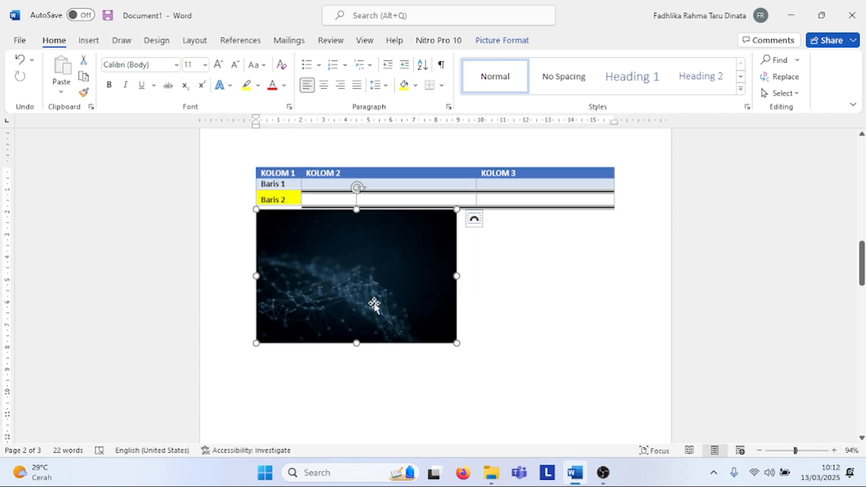
pyautogui.moveTo(375, 304); pyautogui.dragTo(363, 343)
pyautogui.moveTo(358, 208); pyautogui.dragTo(356, 239)
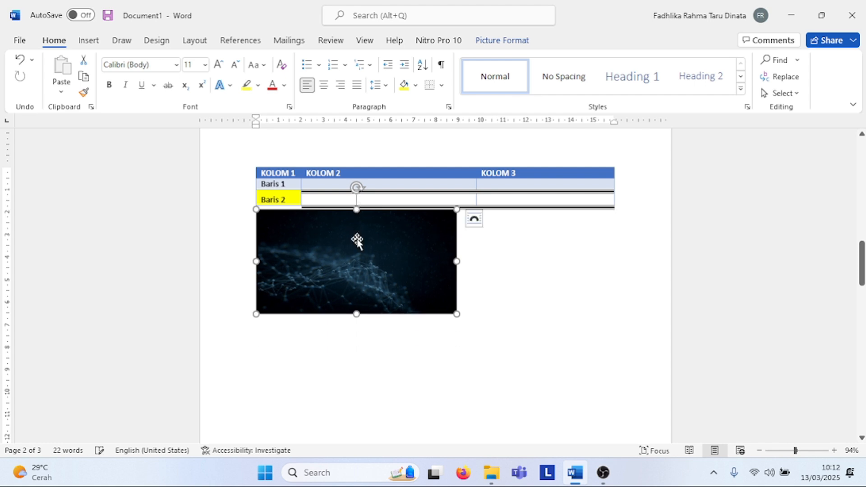
pyautogui.click(531, 259)
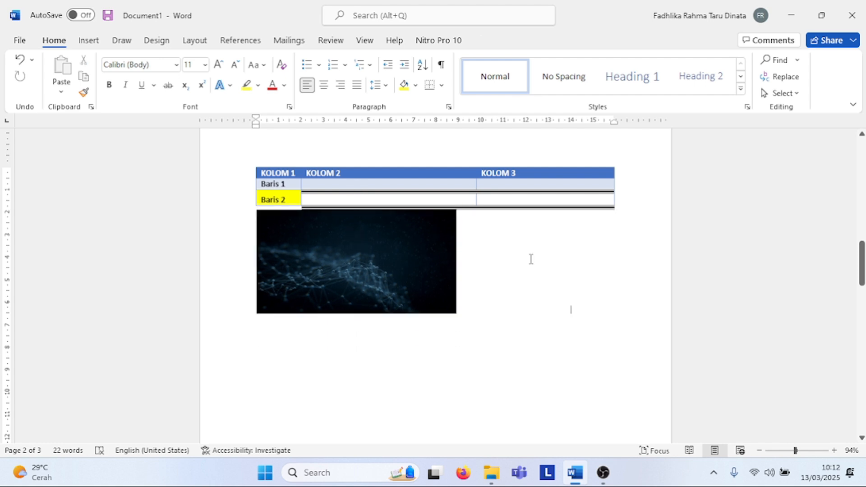
# Insert the dark blue glowing network stock image into the KOLOM 2 cell of the Baris 1 row.
pyautogui.click(89, 41)
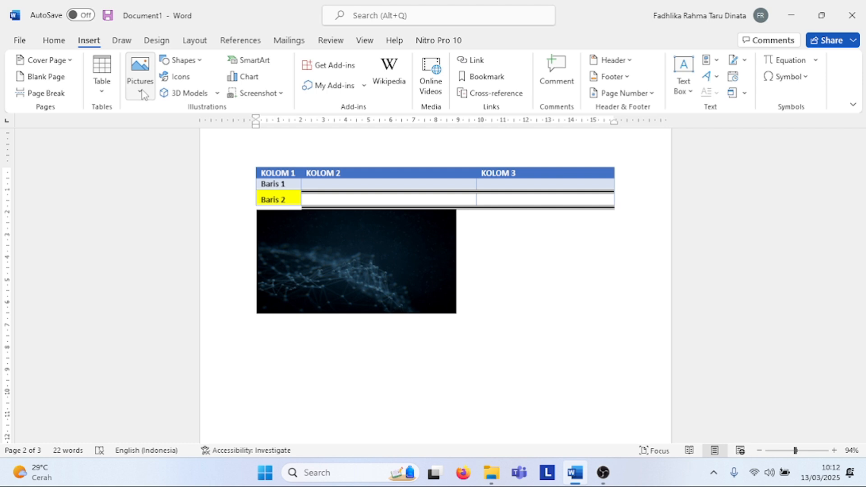
pyautogui.click(338, 186)
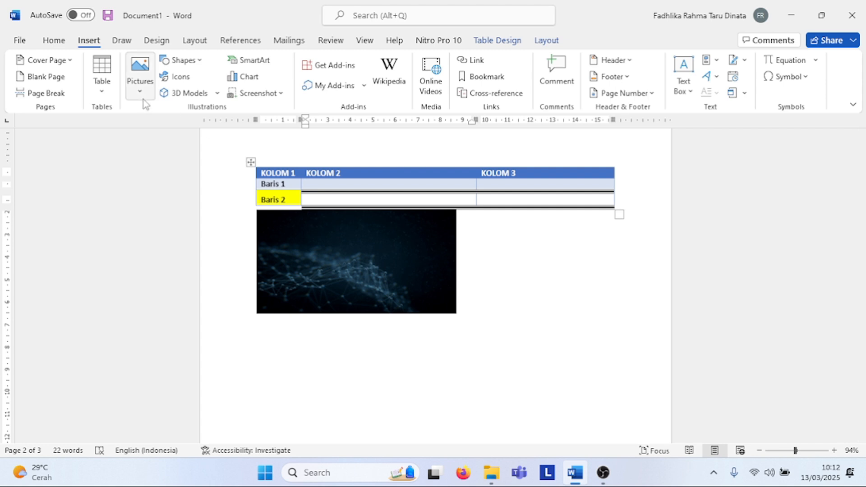
pyautogui.click(140, 82)
pyautogui.click(163, 142)
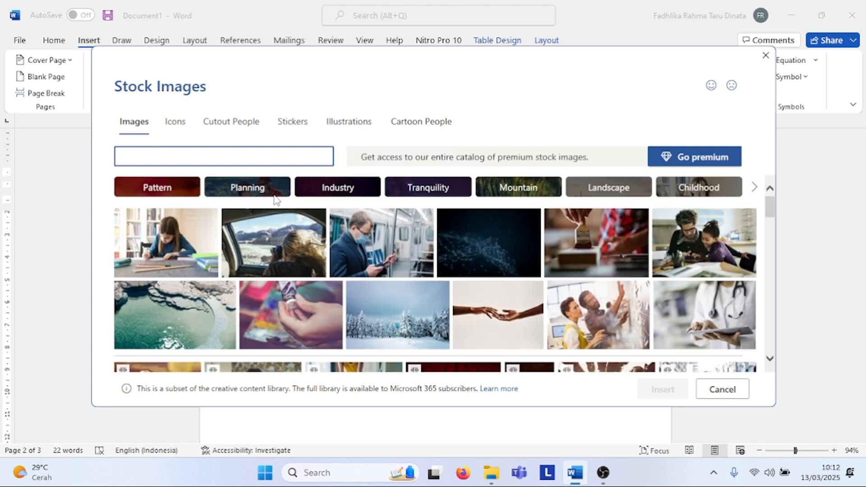
pyautogui.doubleClick(487, 250)
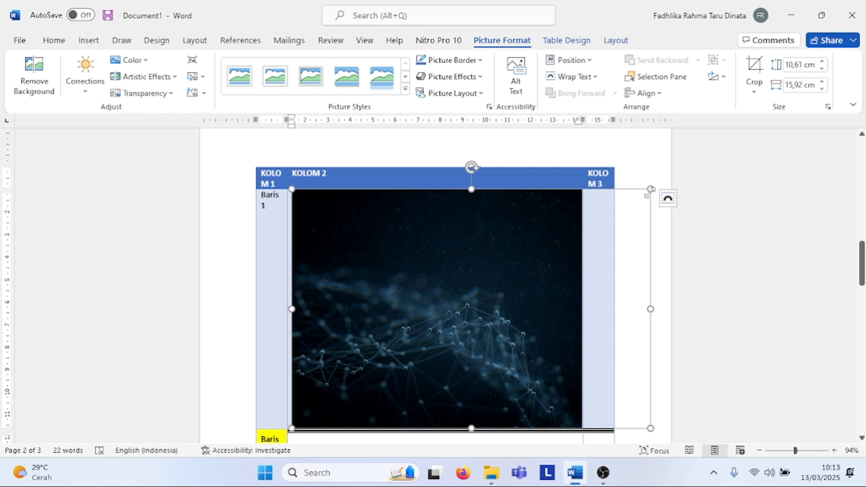
# Shrink the image in the Baris 1 cell to about 1,37 cm high and 2,06 cm wide.
pyautogui.moveTo(651, 189); pyautogui.dragTo(577, 189)
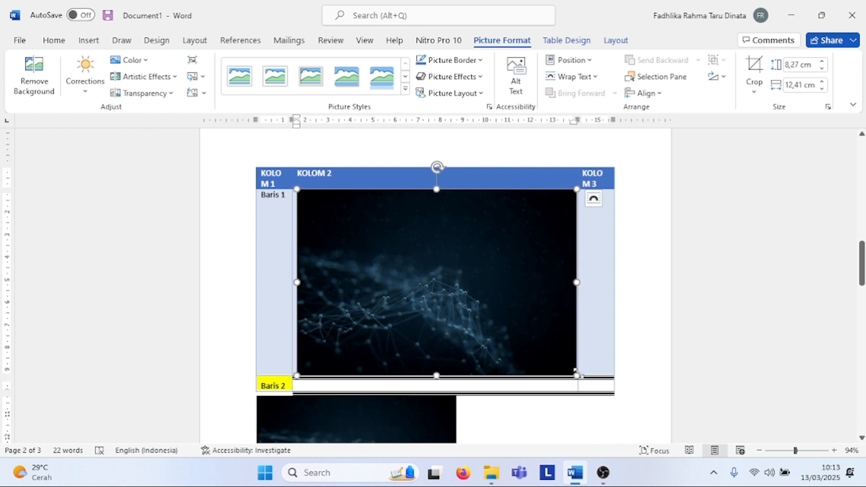
pyautogui.moveTo(576, 376); pyautogui.dragTo(365, 226)
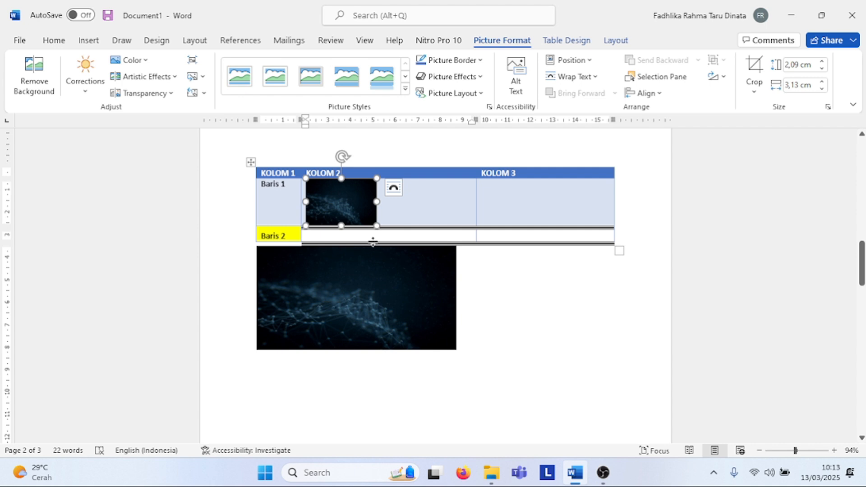
pyautogui.moveTo(377, 226); pyautogui.dragTo(352, 209)
# Delete the larger network image beneath the table.
pyautogui.click(345, 249)
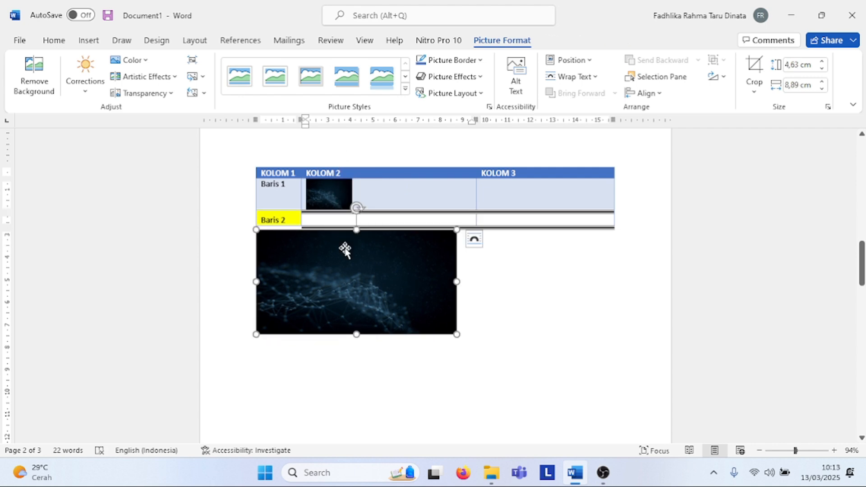
pyautogui.press('Delete')
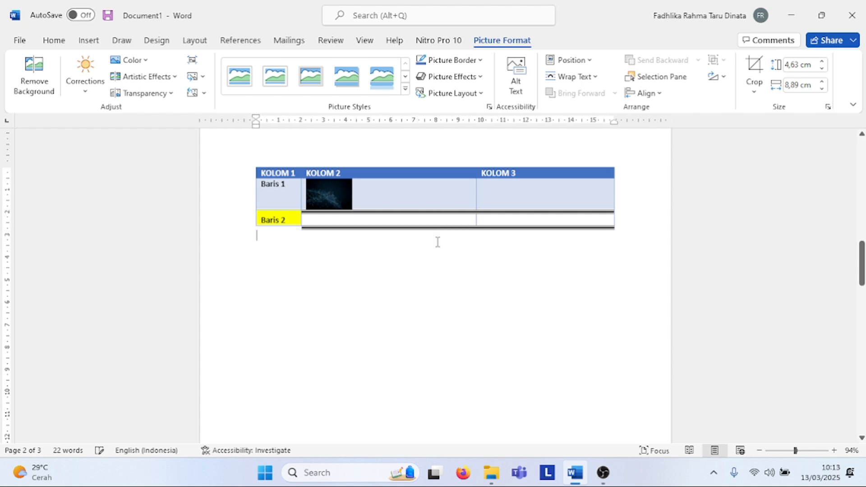
pyautogui.click(342, 198)
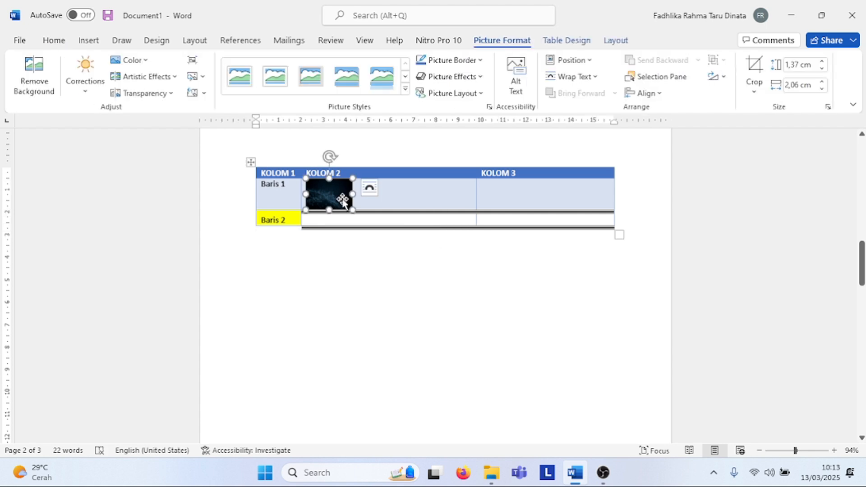
pyautogui.click(441, 152)
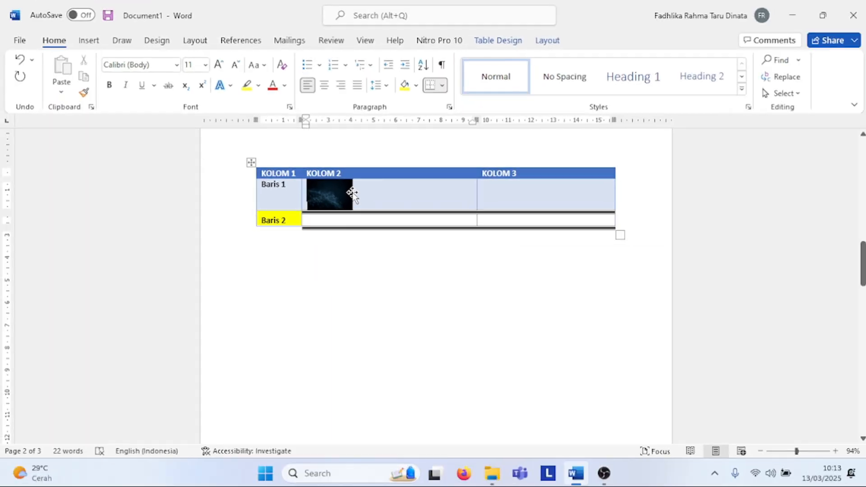
# Try removing the background of the small picture in the Baris 1 cell, and discard the changes.
pyautogui.click(344, 197)
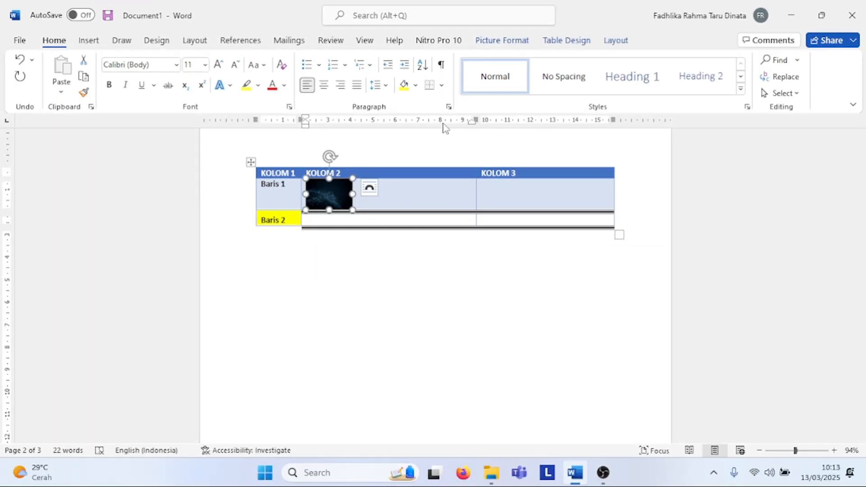
pyautogui.click(500, 41)
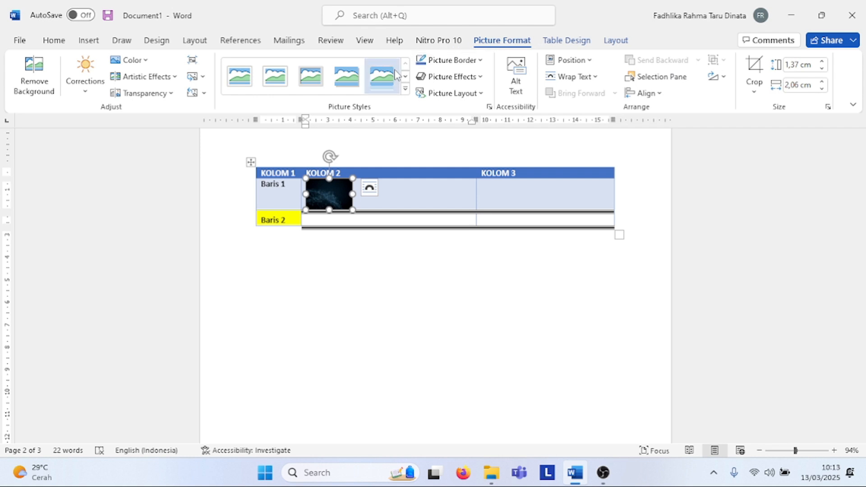
pyautogui.click(95, 95)
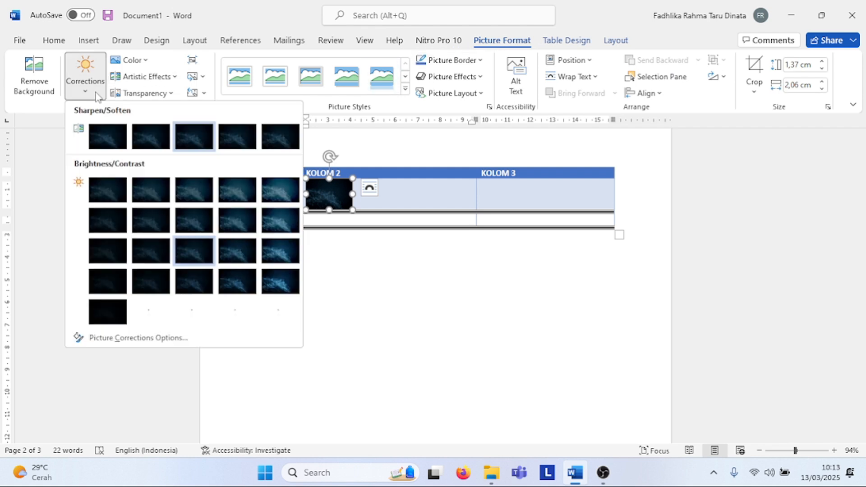
pyautogui.click(37, 91)
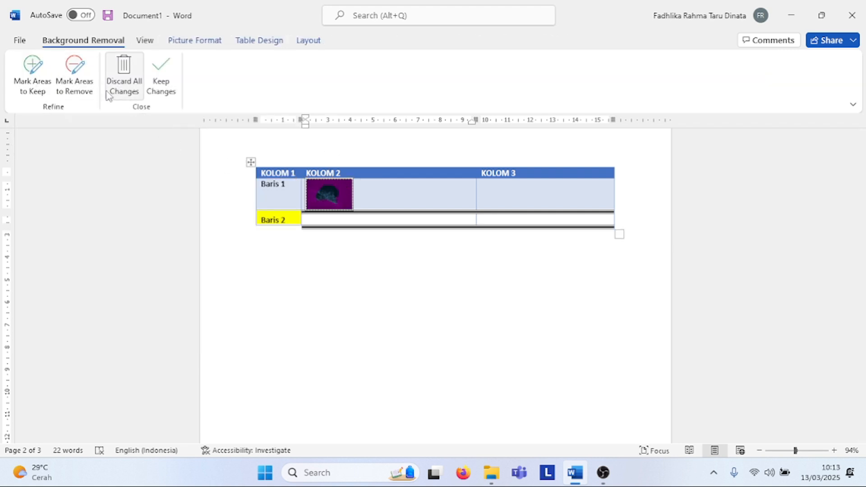
pyautogui.click(126, 85)
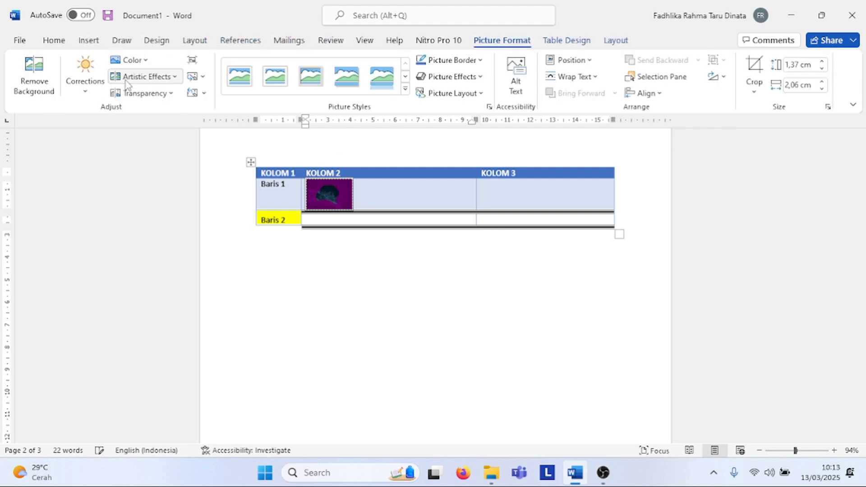
# Apply a +40% brightness correction with raised contrast to the Baris 1 picture and recolor it light gold.
pyautogui.click(89, 93)
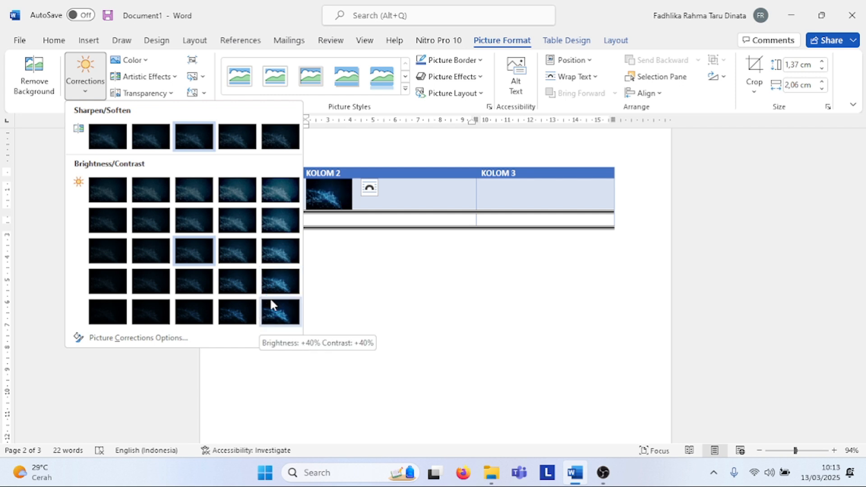
pyautogui.click(277, 278)
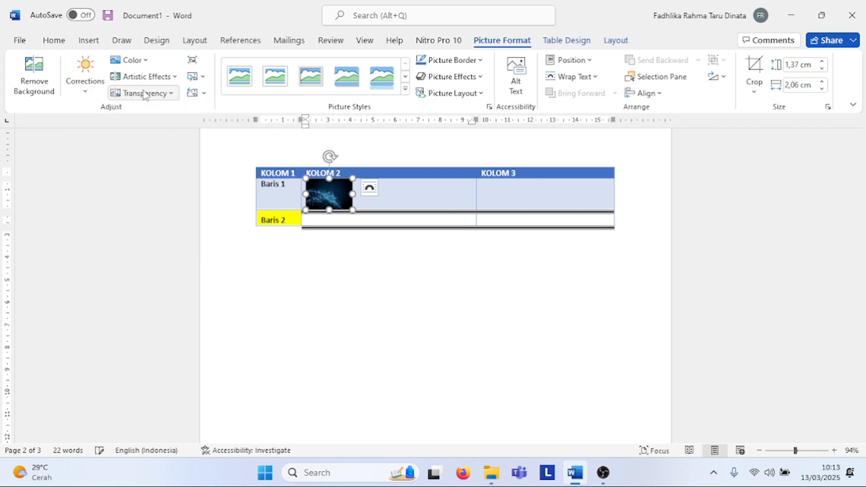
pyautogui.click(148, 62)
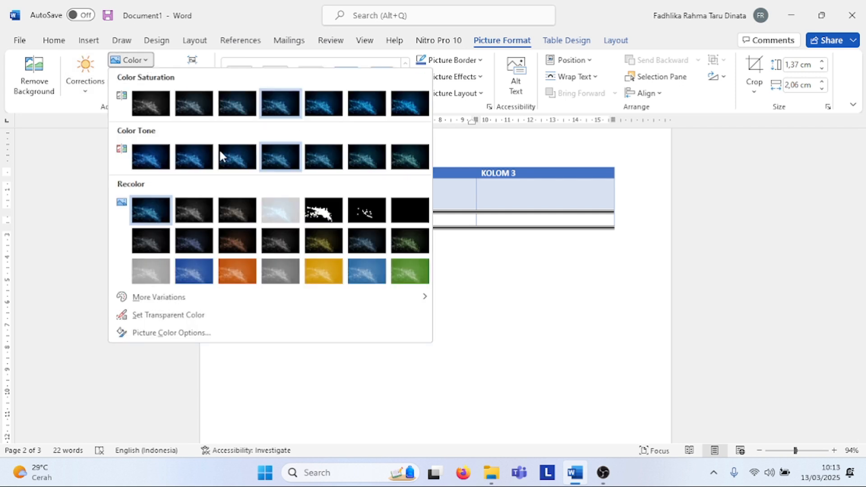
pyautogui.click(321, 269)
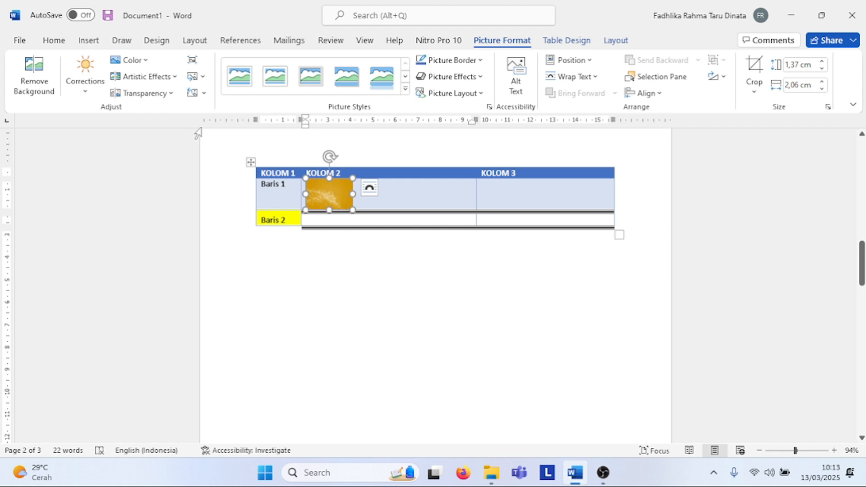
# Apply the mostly white, gold-edged artistic effect to the Baris 1 picture and give it the slightest transparency preset above none.
pyautogui.click(165, 77)
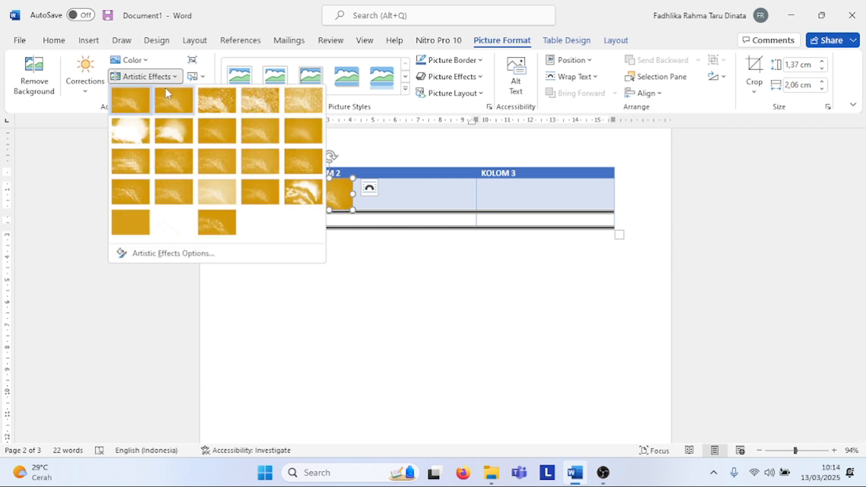
pyautogui.click(141, 128)
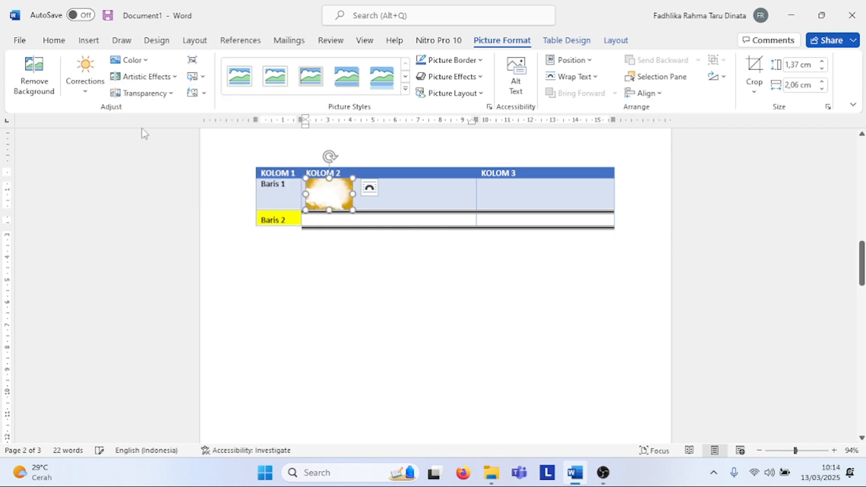
pyautogui.click(172, 94)
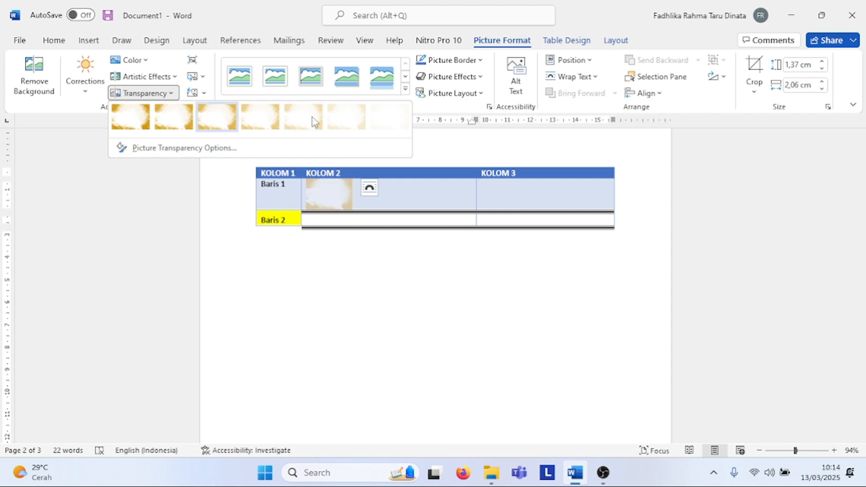
pyautogui.click(174, 123)
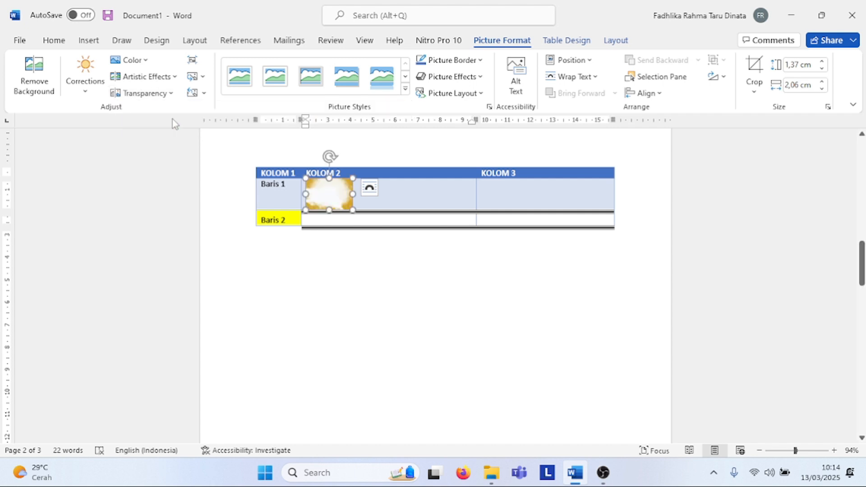
# Apply a black-framed picture style to the picture in the Baris 1 cell.
pyautogui.click(205, 76)
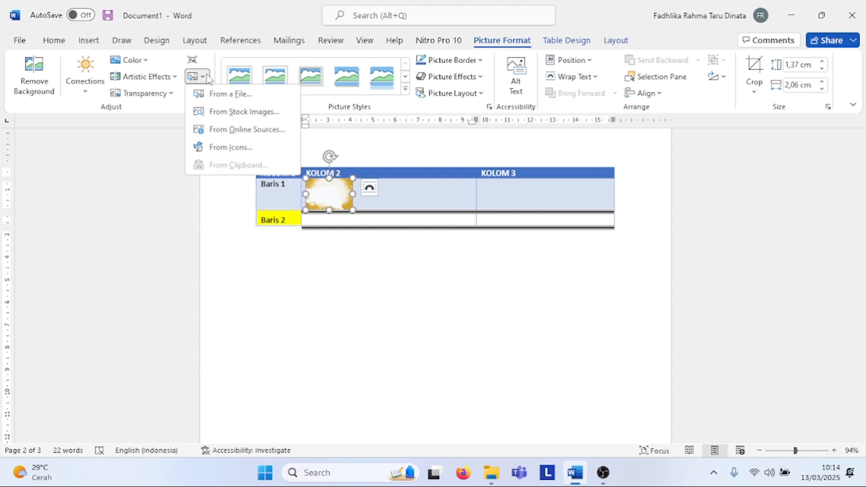
pyautogui.click(207, 78)
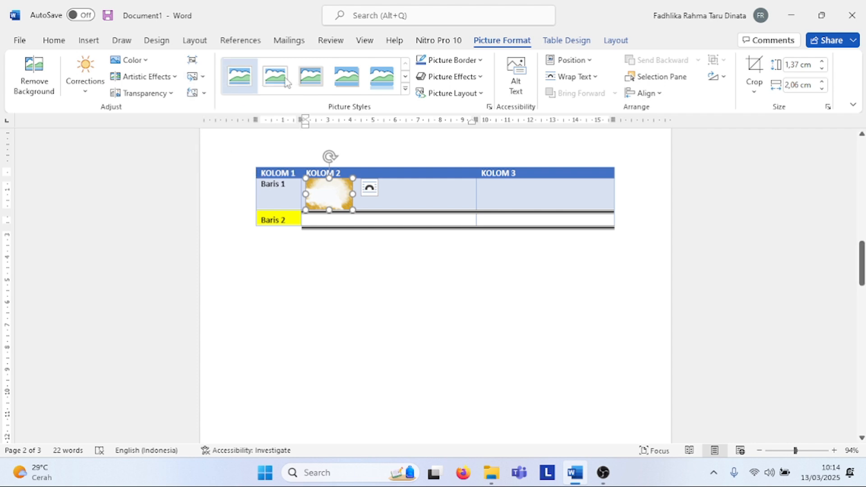
pyautogui.click(407, 90)
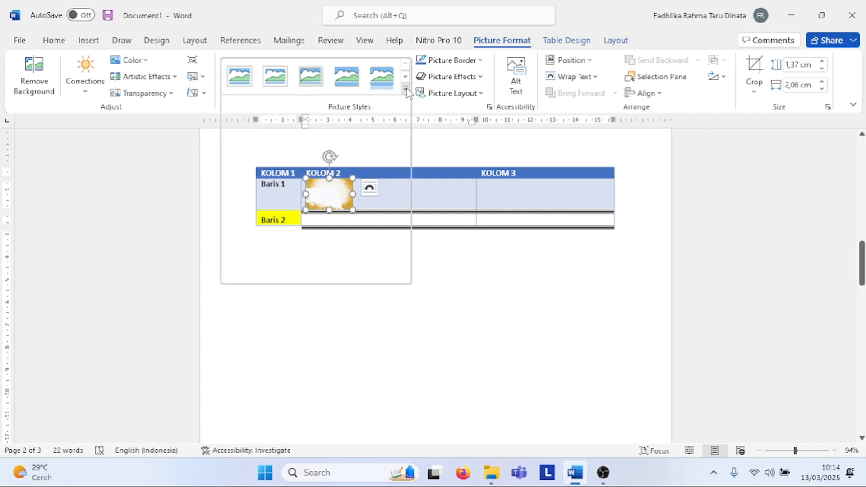
pyautogui.click(373, 117)
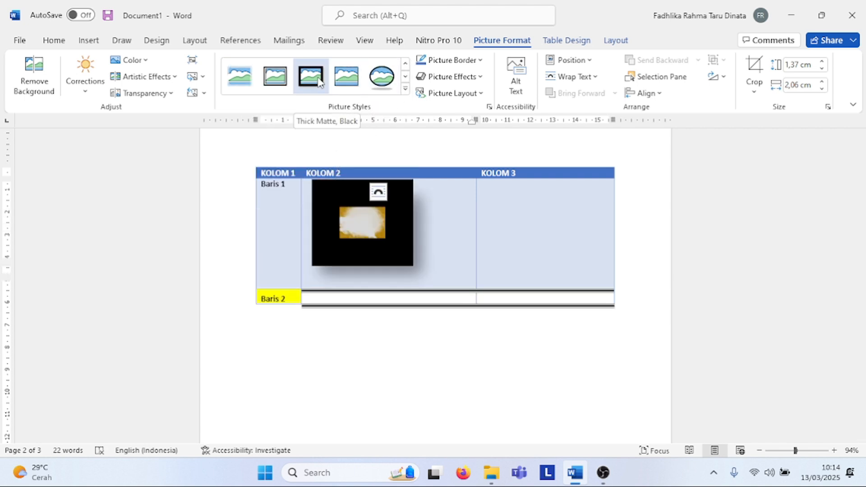
# Replace the picture style in the Baris 1 cell with the black bevelled frame that has a reflection.
pyautogui.click(405, 89)
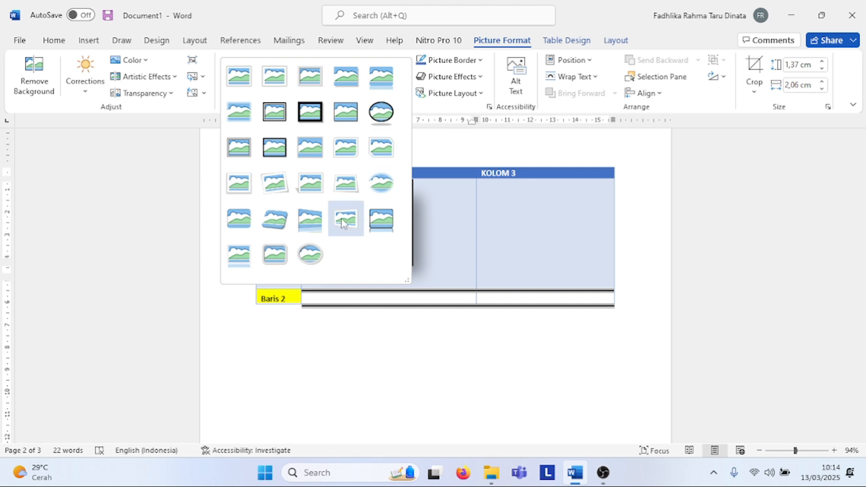
pyautogui.click(372, 220)
pyautogui.click(386, 294)
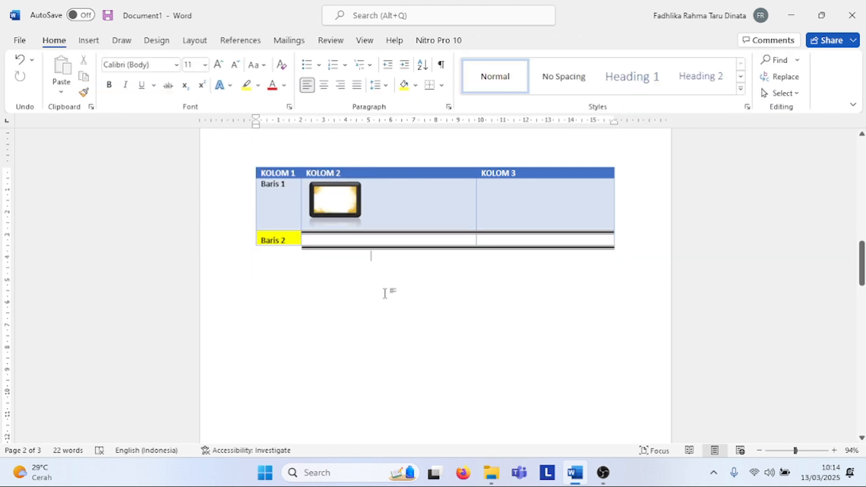
# Recolor the picture in the Baris 1 cell to grayscale.
pyautogui.click(339, 207)
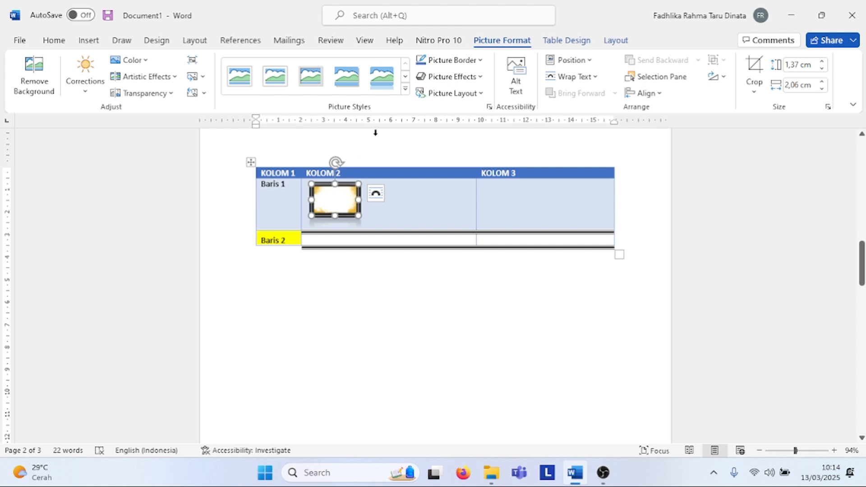
pyautogui.click(169, 78)
pyautogui.click(169, 78)
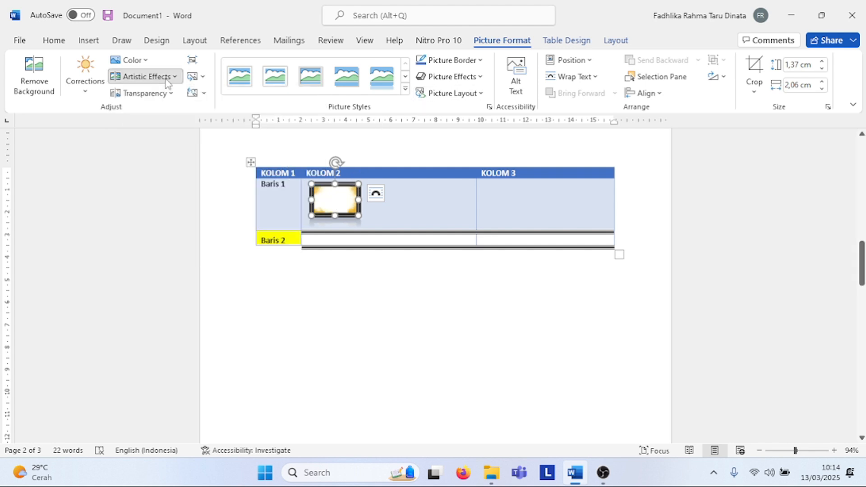
pyautogui.click(135, 62)
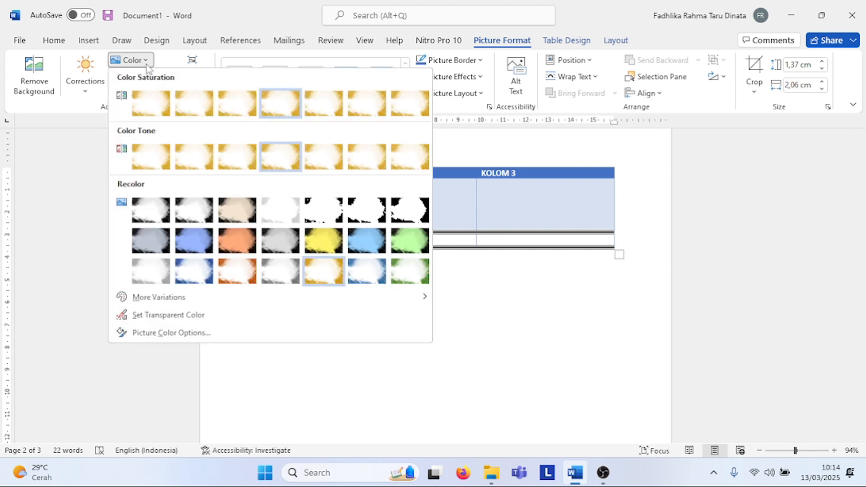
pyautogui.click(154, 226)
pyautogui.click(323, 279)
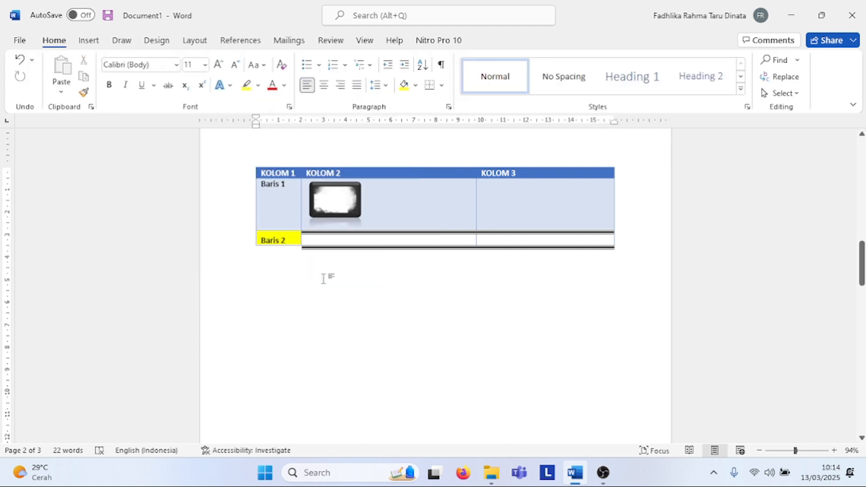
pyautogui.click(357, 197)
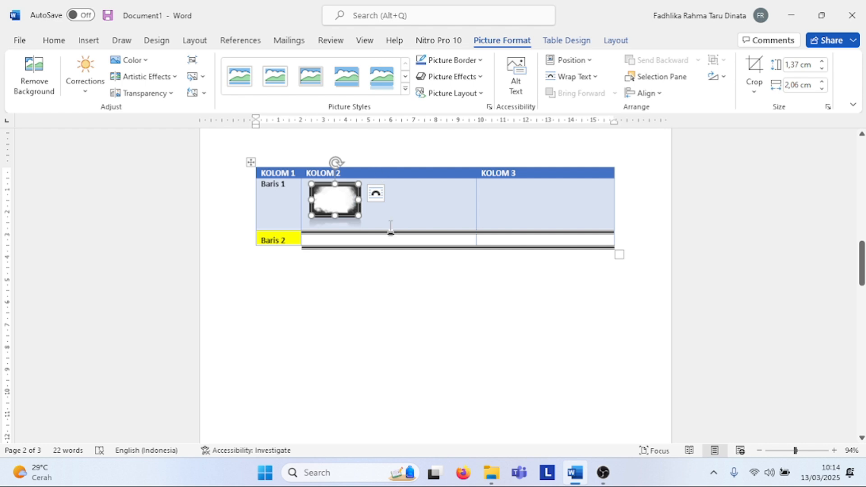
pyautogui.moveTo(399, 277); pyautogui.dragTo(328, 227)
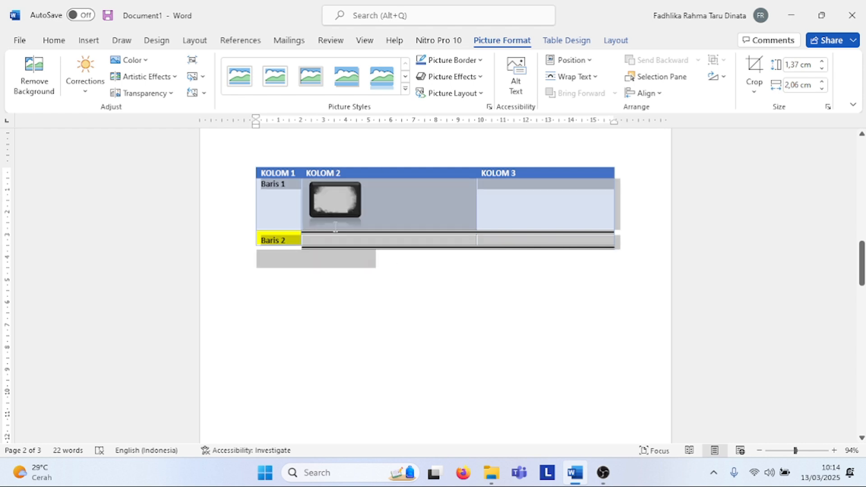
pyautogui.click(426, 286)
# Remove the black border from the Baris 1 picture by setting it to No Outline.
pyautogui.click(322, 212)
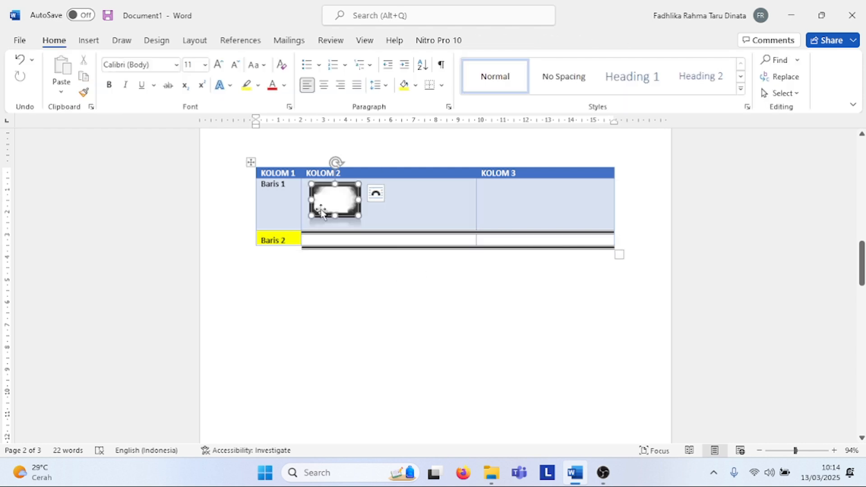
pyautogui.click(501, 40)
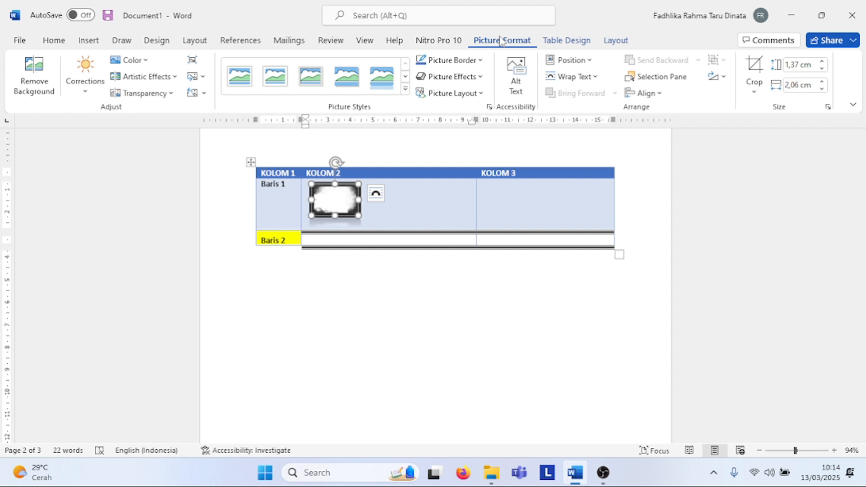
pyautogui.click(480, 60)
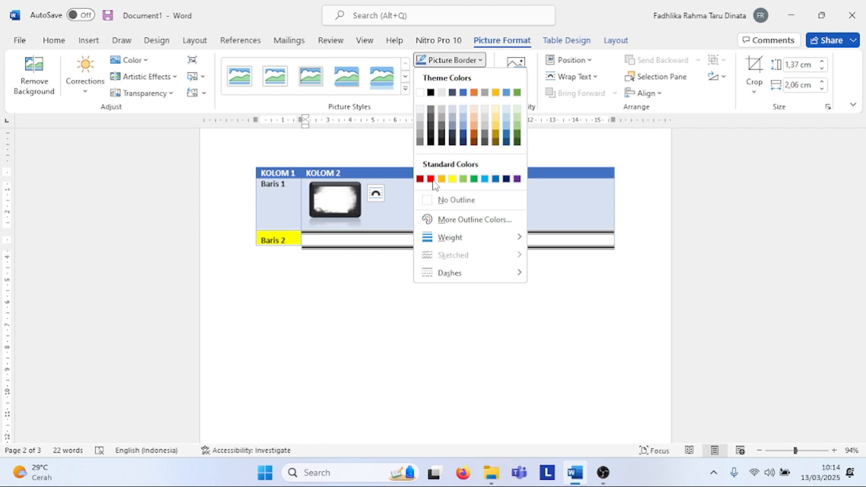
pyautogui.click(479, 199)
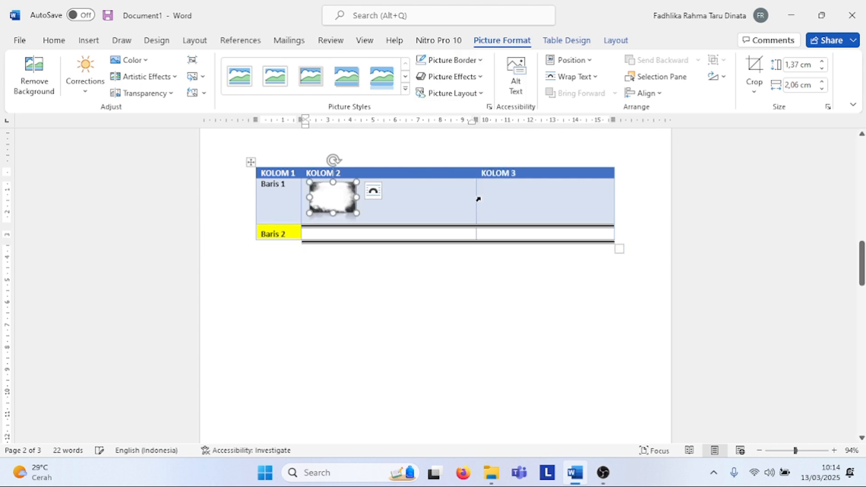
pyautogui.click(409, 303)
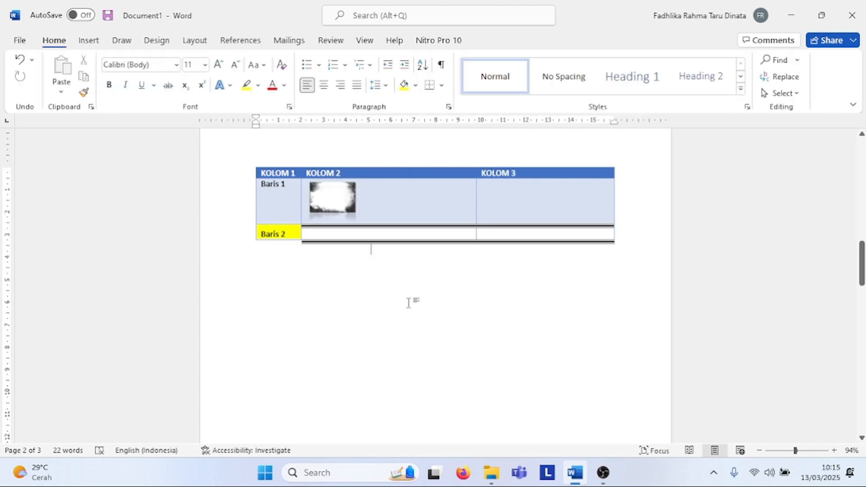
# Apply the first inner shadow preset in the last row of the Inner group to the Baris 1 picture.
pyautogui.click(332, 194)
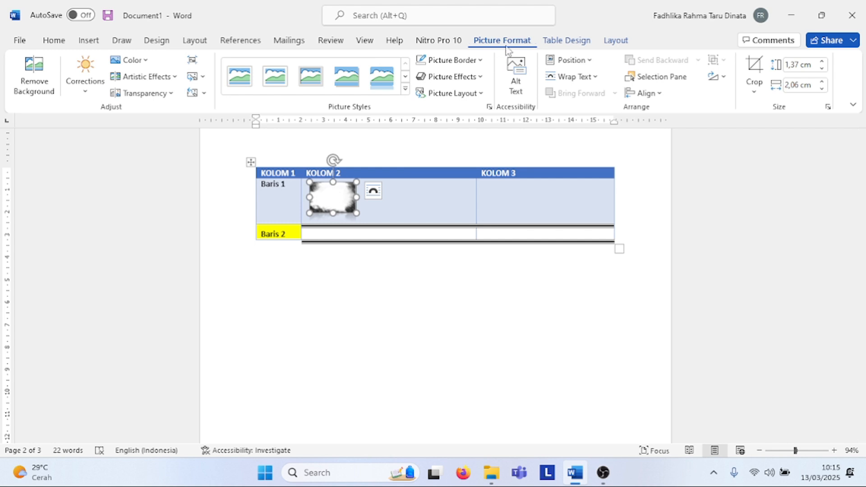
pyautogui.click(477, 77)
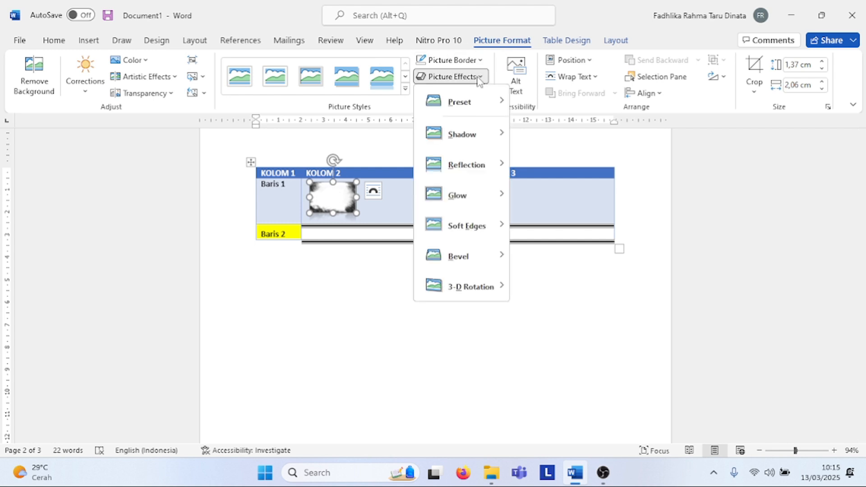
pyautogui.moveTo(480, 145)
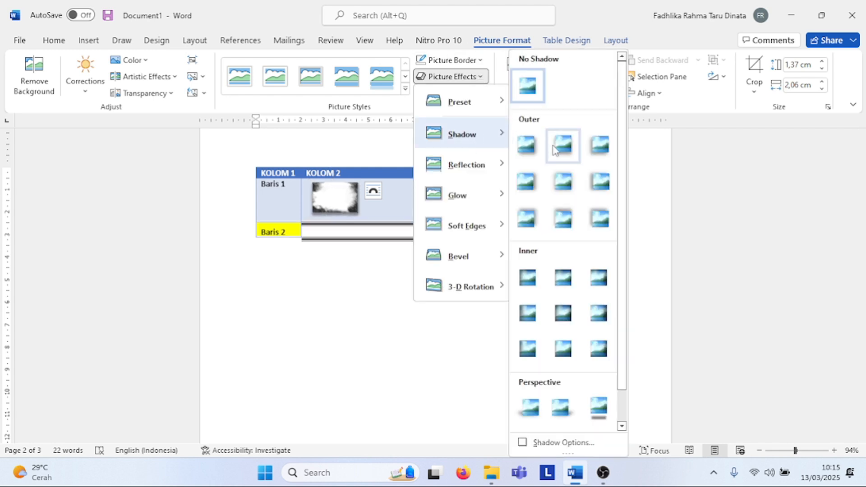
pyautogui.scroll(-1, 569, 318)
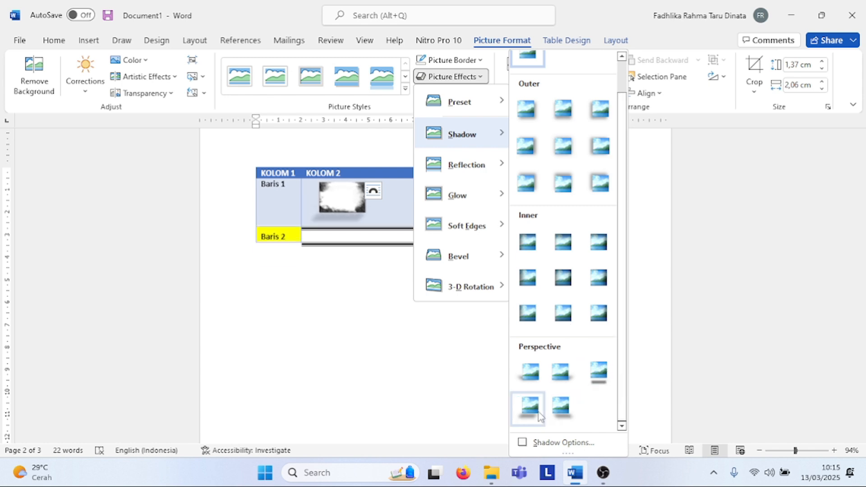
pyautogui.click(536, 315)
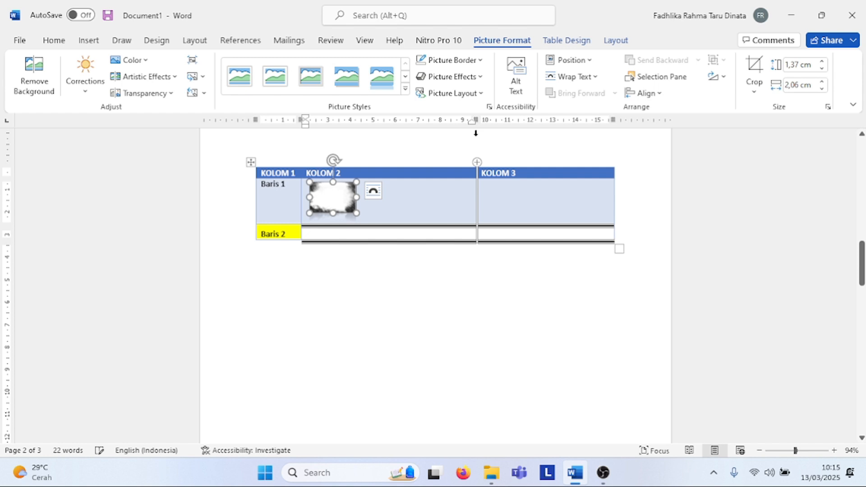
# Try converting the Baris 1 picture to the first SmartArt picture layout, an accented picture with circles, and undo the conversion.
pyautogui.click(483, 96)
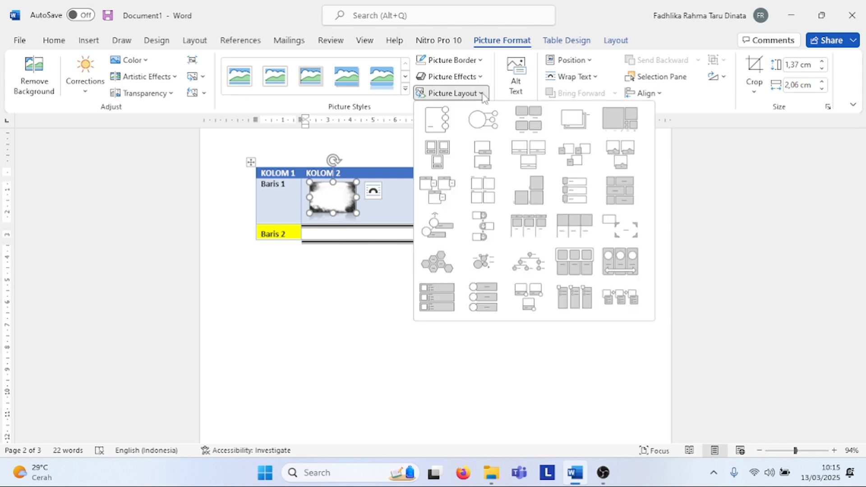
pyautogui.click(446, 116)
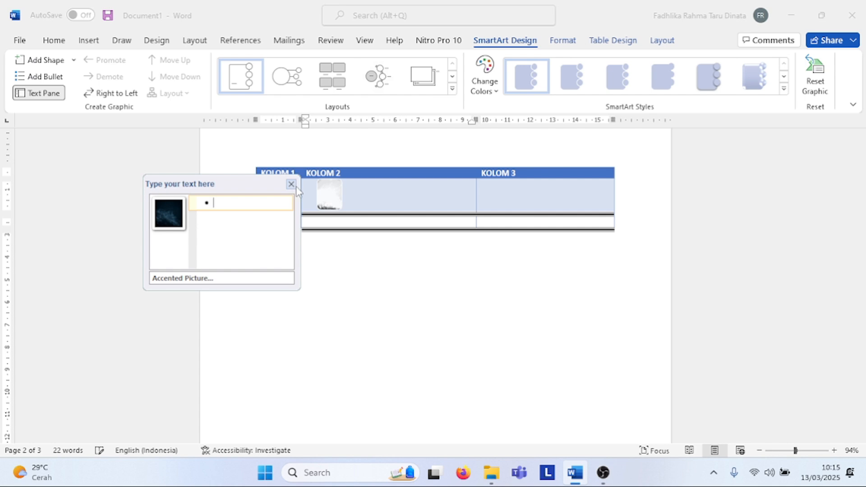
pyautogui.click(291, 185)
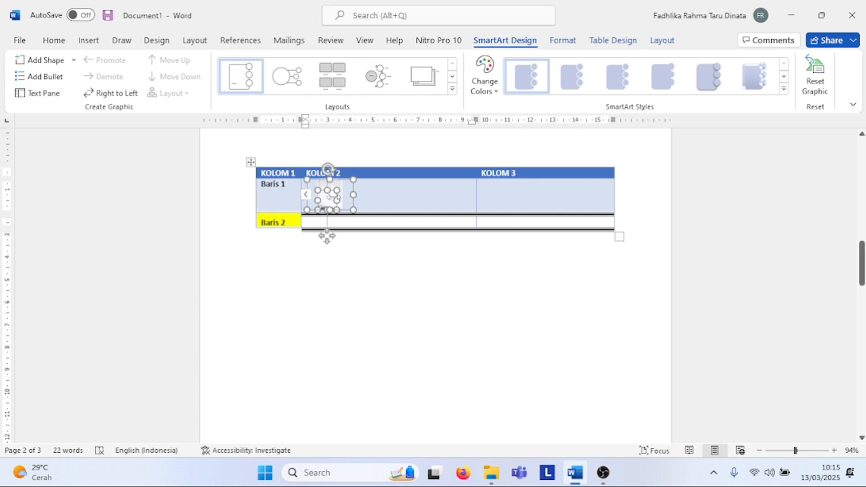
pyautogui.press('Delete')
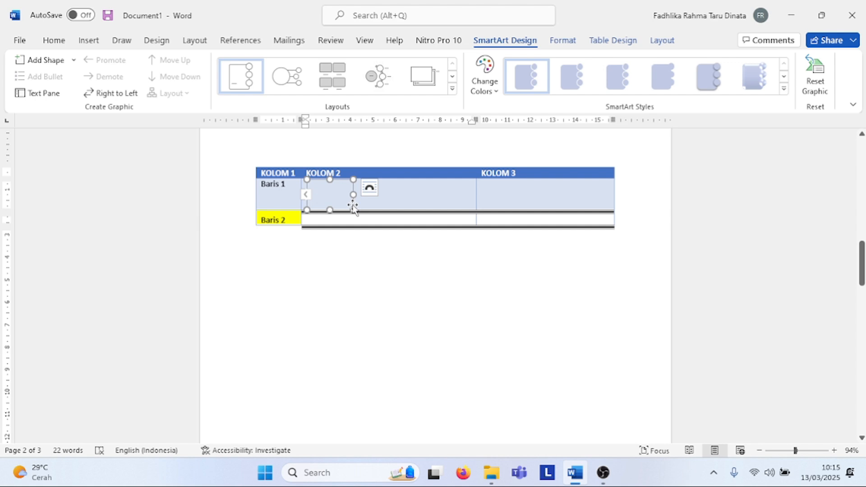
pyautogui.hotkey('ctrl', 'z')
pyautogui.hotkey('ctrl', 'z')
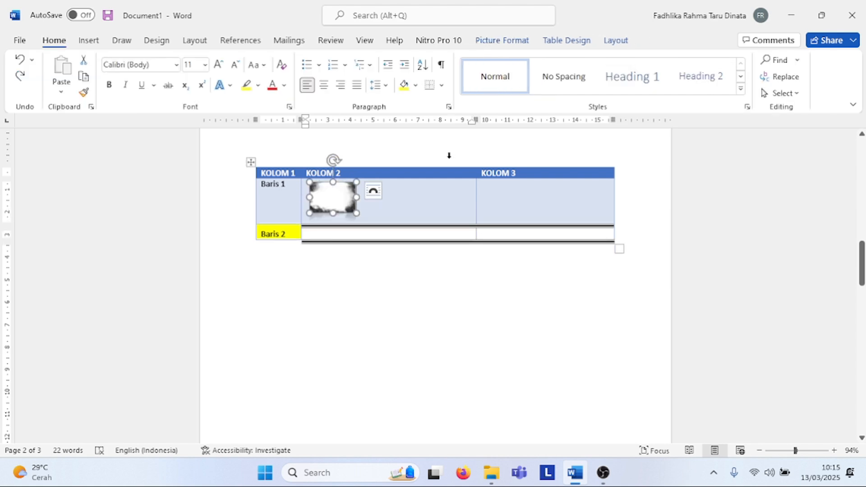
# Position the picture at the top center of its cell with text wrapping, and set the wrapping to Square.
pyautogui.click(531, 39)
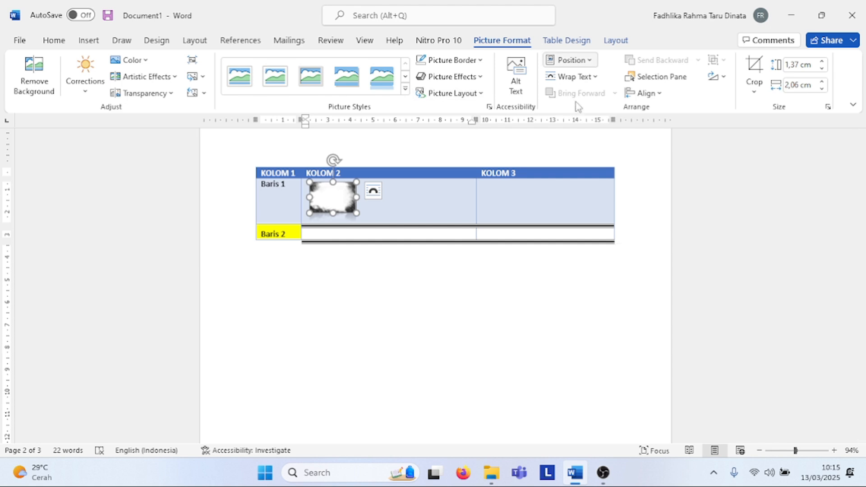
pyautogui.click(592, 62)
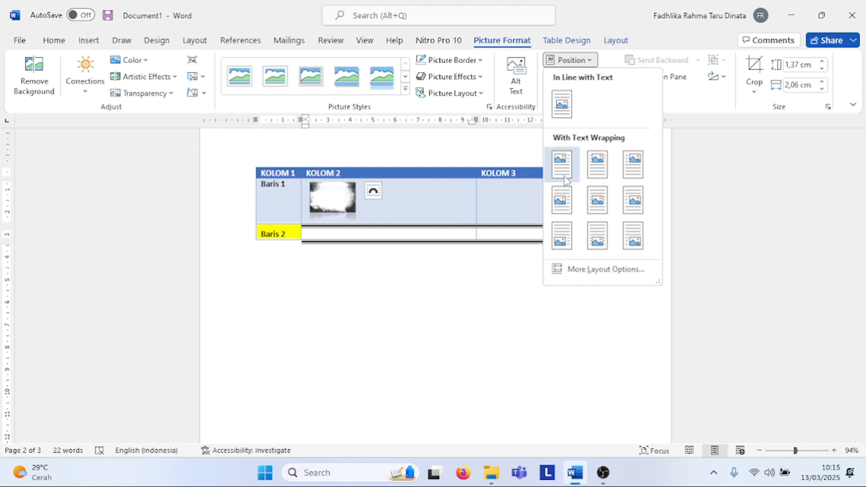
pyautogui.click(593, 170)
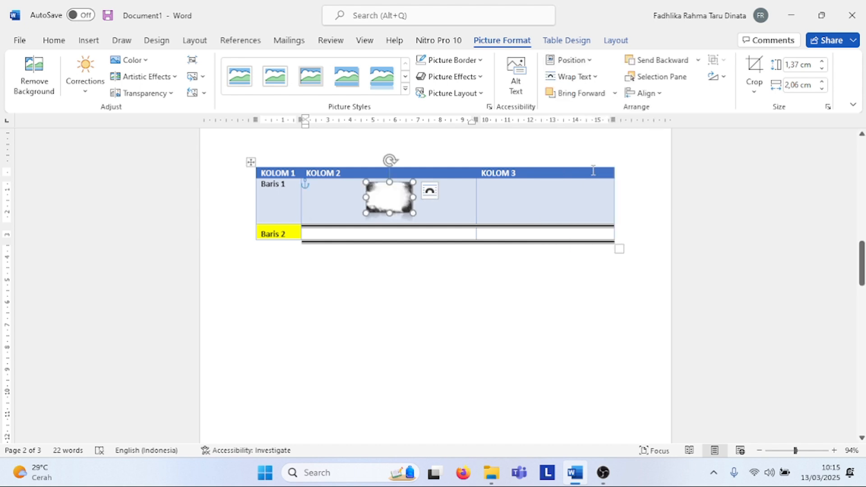
pyautogui.click(596, 78)
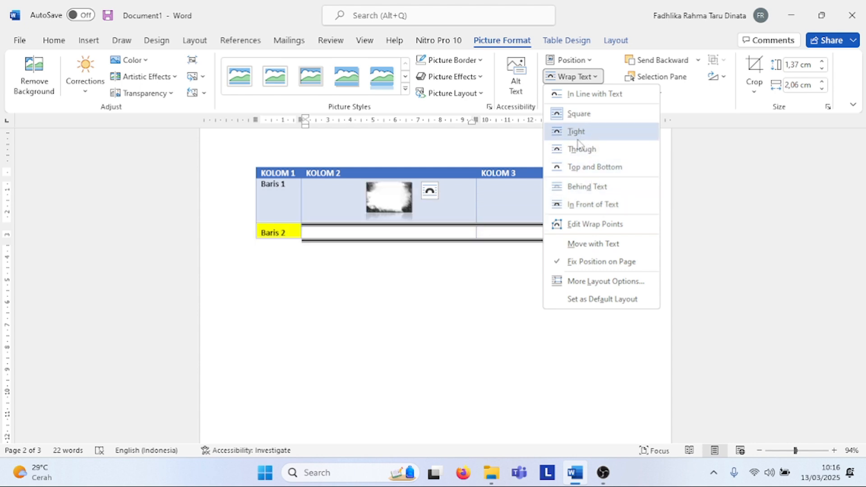
pyautogui.click(580, 116)
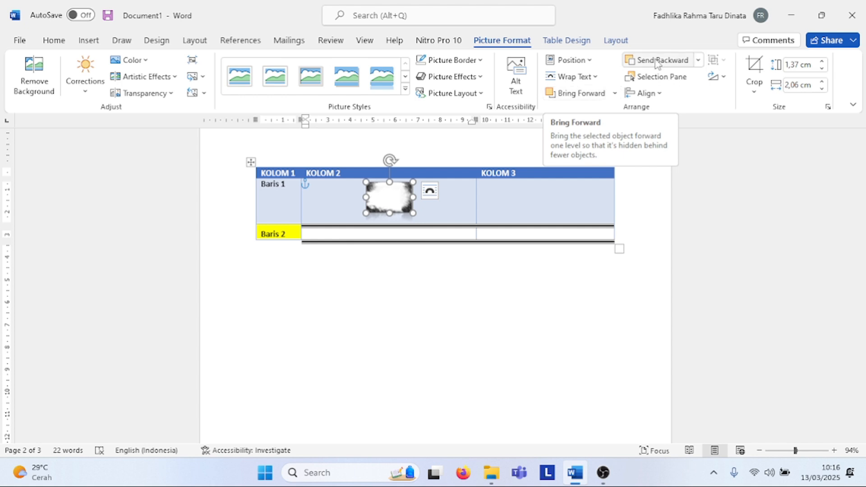
# Bring the picture forward and set its text wrapping to In Front of Text.
pyautogui.click(603, 96)
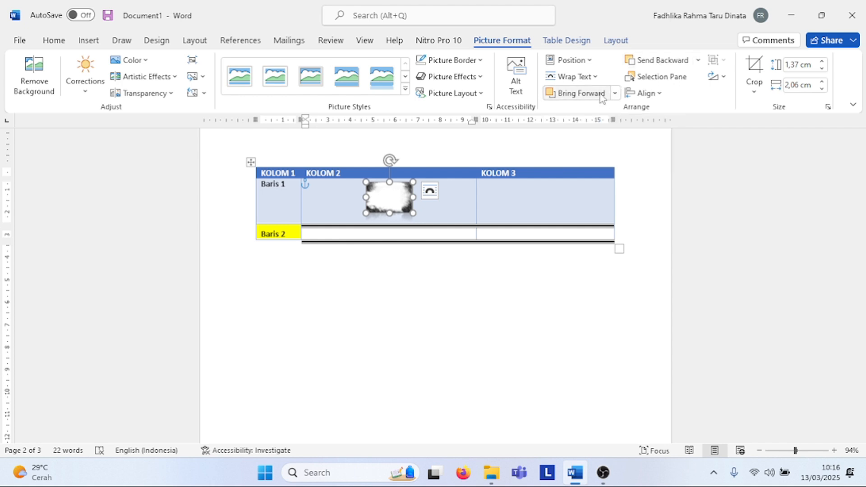
pyautogui.click(594, 77)
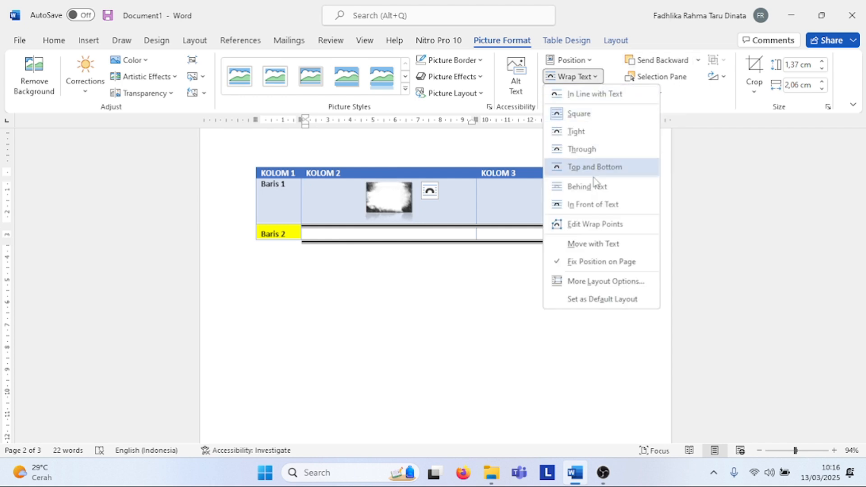
pyautogui.click(593, 205)
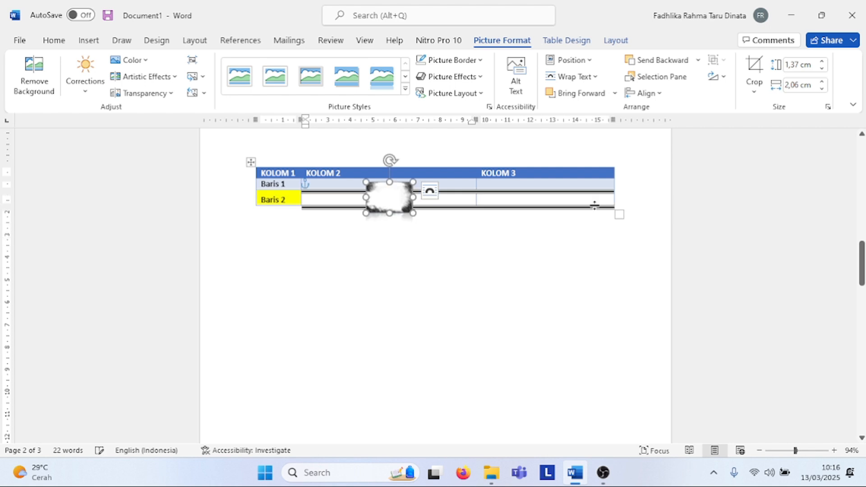
# Send the picture backward in the stacking order and set its text wrapping to Square.
pyautogui.click(682, 60)
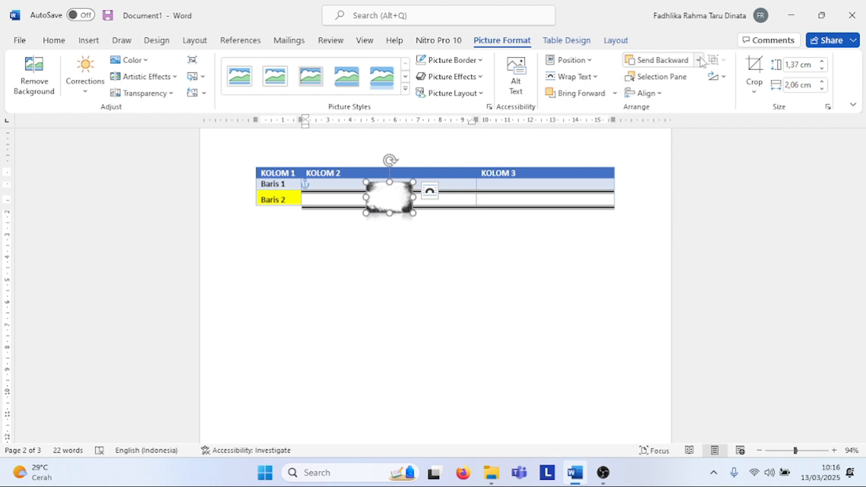
pyautogui.click(698, 60)
pyautogui.click(684, 92)
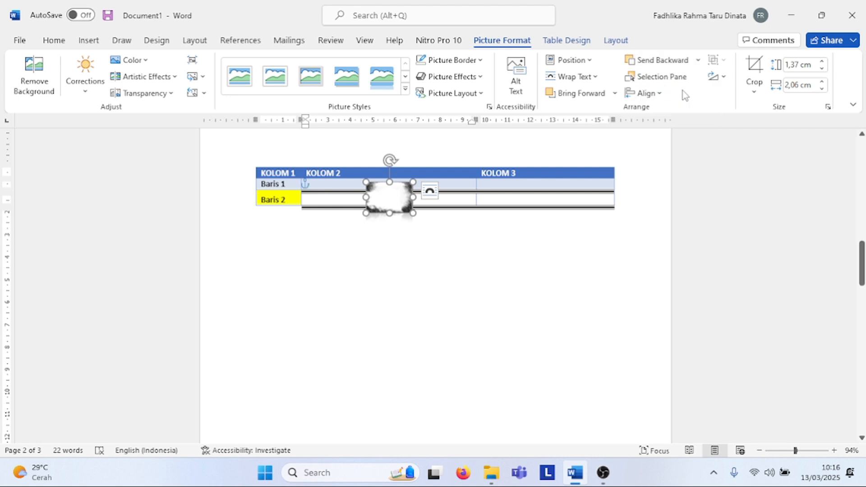
pyautogui.click(578, 76)
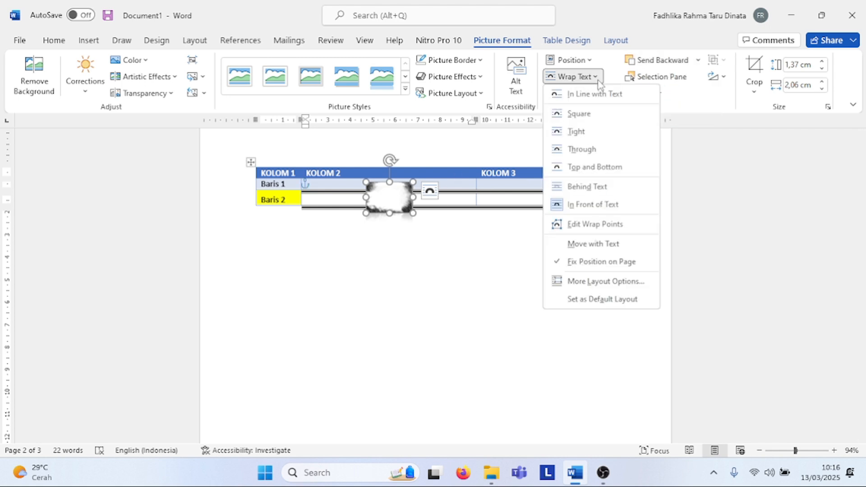
pyautogui.click(580, 114)
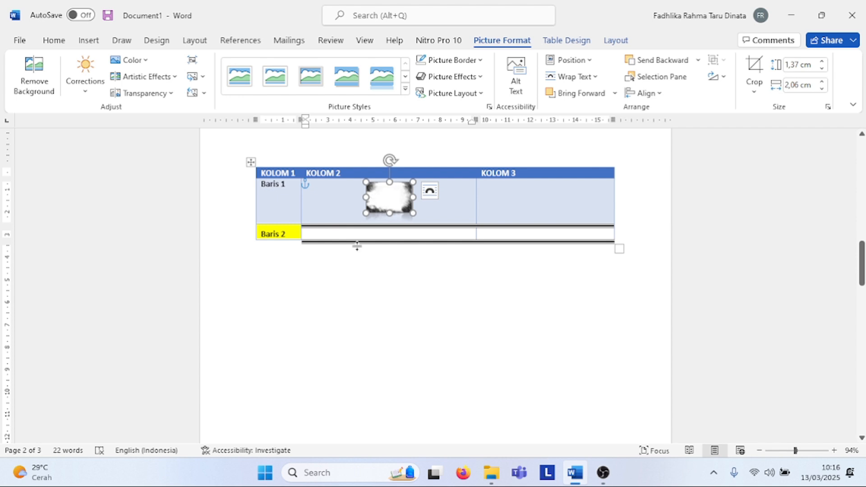
# Paste two copies of the picture below the table and recolor the front copy orange.
pyautogui.click(337, 299)
pyautogui.hotkey('ctrl', 'v')
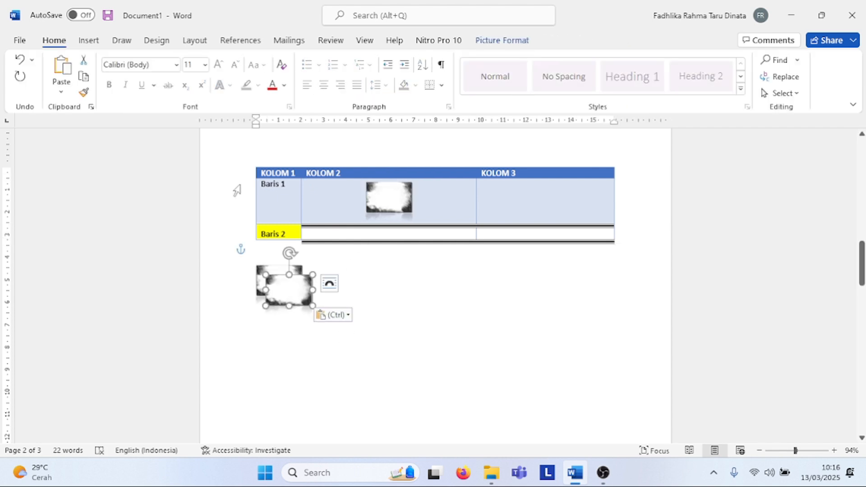
pyautogui.click(500, 41)
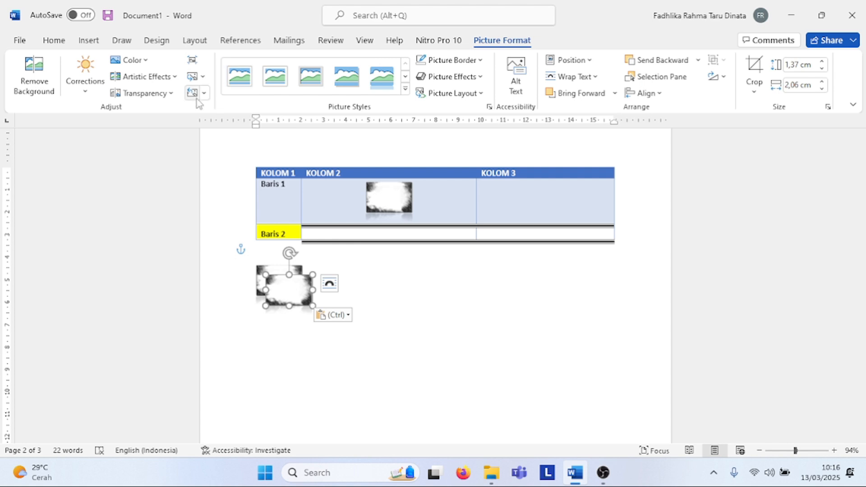
pyautogui.click(131, 60)
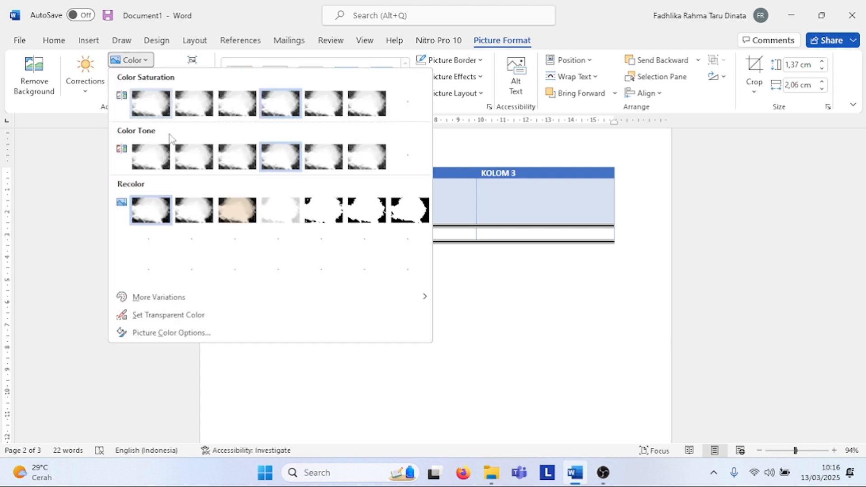
pyautogui.click(237, 234)
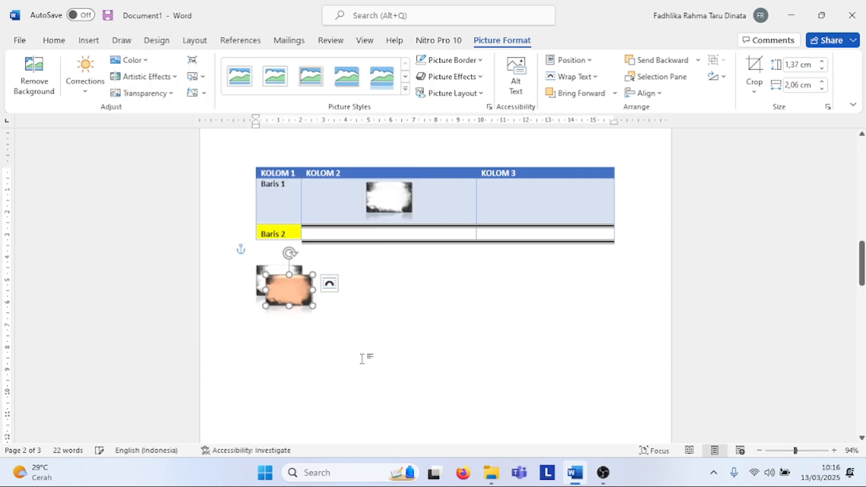
# Move the orange copy to partly overlap the white one, send it backward, and bring it forward again.
pyautogui.click(318, 317)
pyautogui.moveTo(302, 298); pyautogui.dragTo(325, 290)
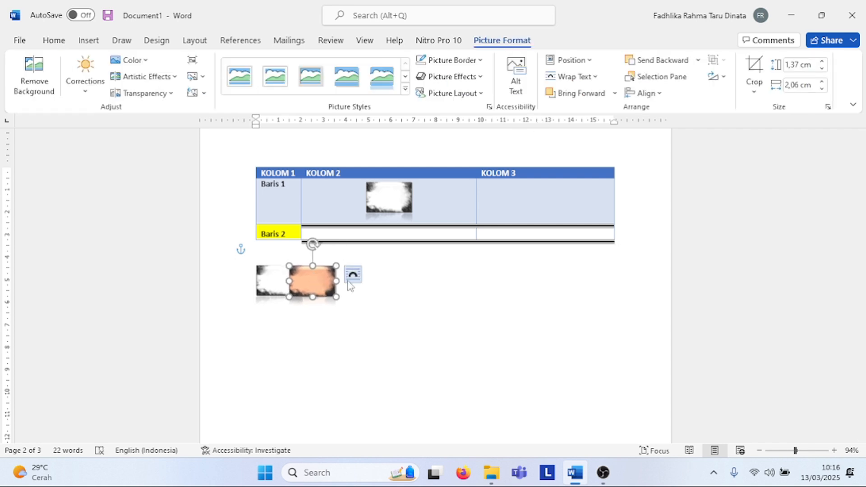
pyautogui.click(648, 62)
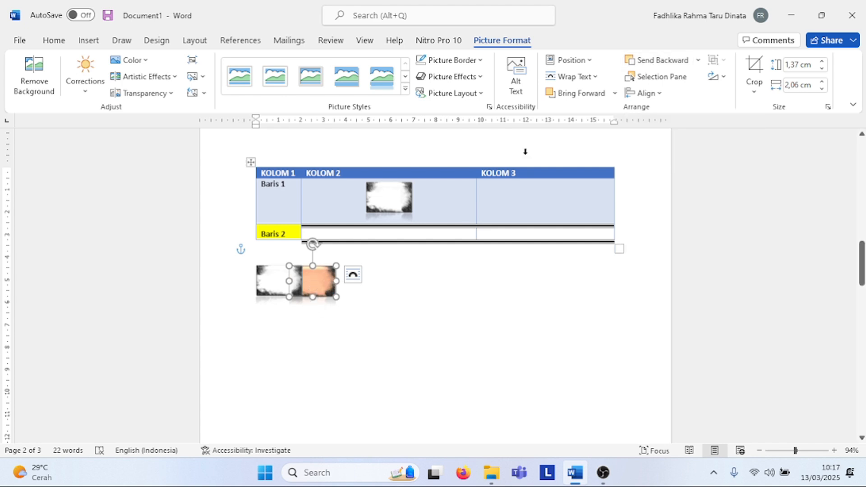
pyautogui.click(580, 94)
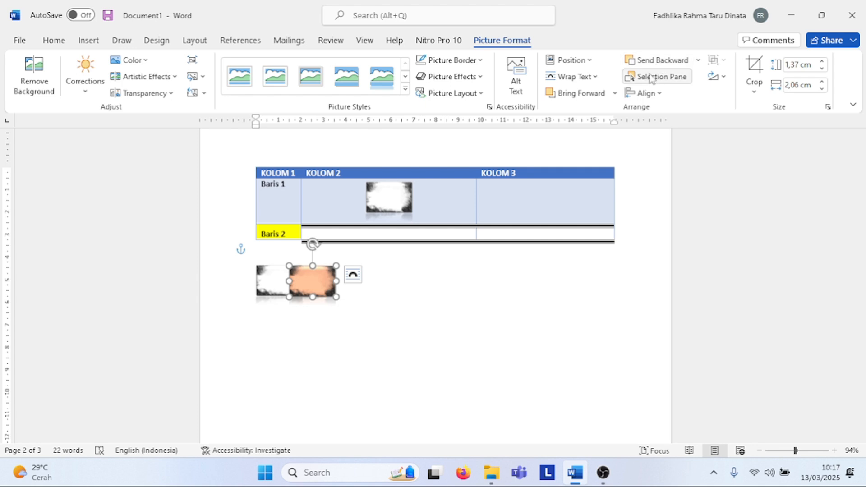
pyautogui.click(580, 251)
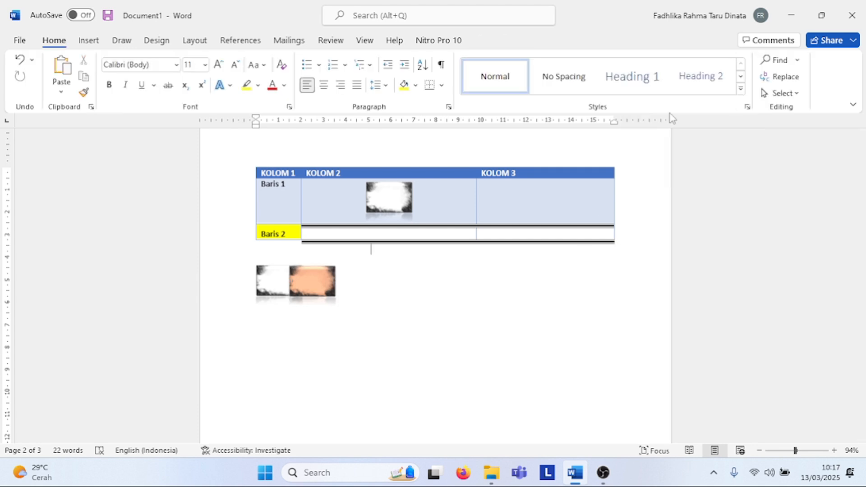
# Use the Selection pane to hide and show Picture 36 and Picture 35 in turn, and close the pane.
pyautogui.click(300, 281)
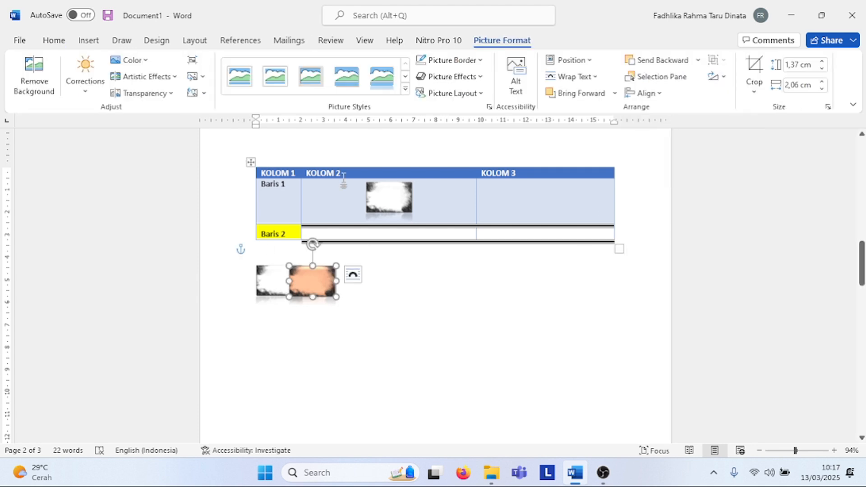
pyautogui.click(663, 78)
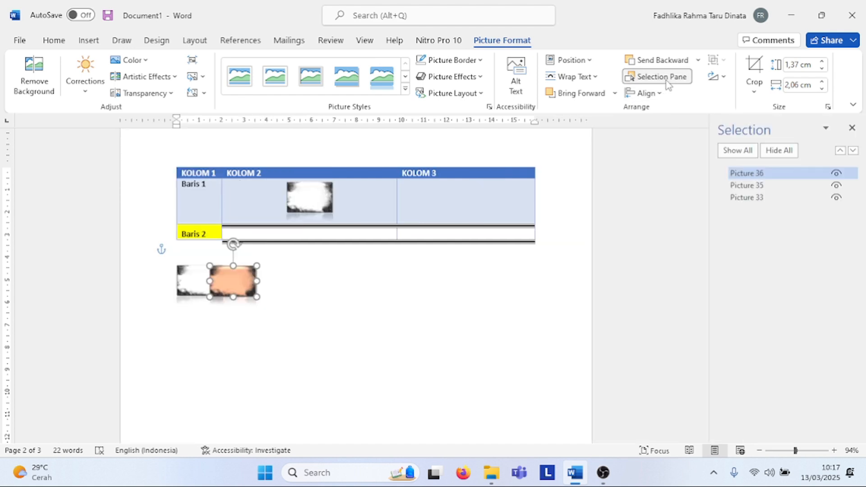
pyautogui.click(838, 175)
pyautogui.click(838, 175)
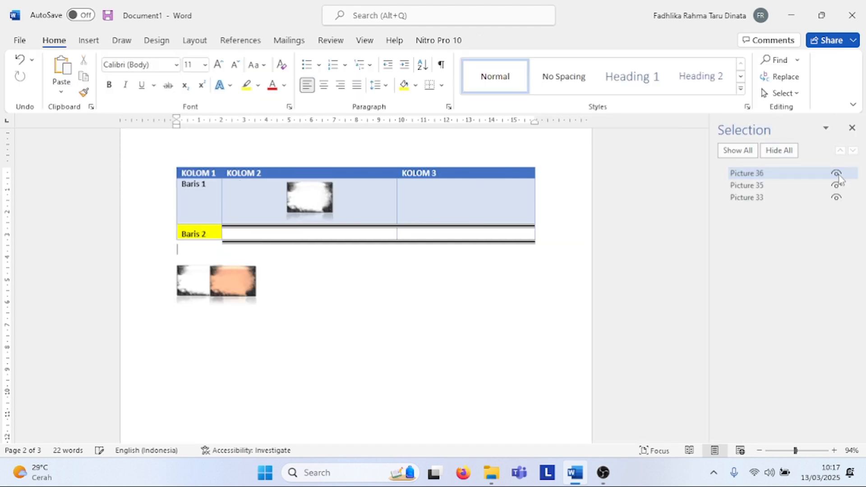
pyautogui.click(838, 186)
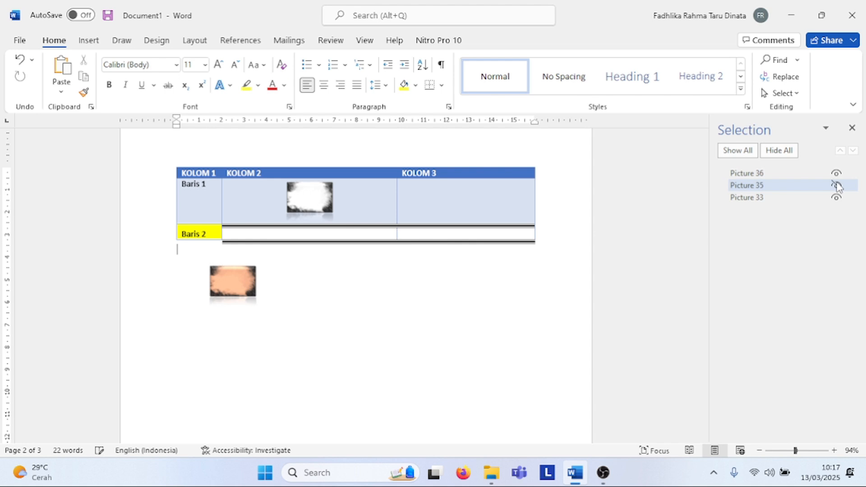
pyautogui.click(838, 186)
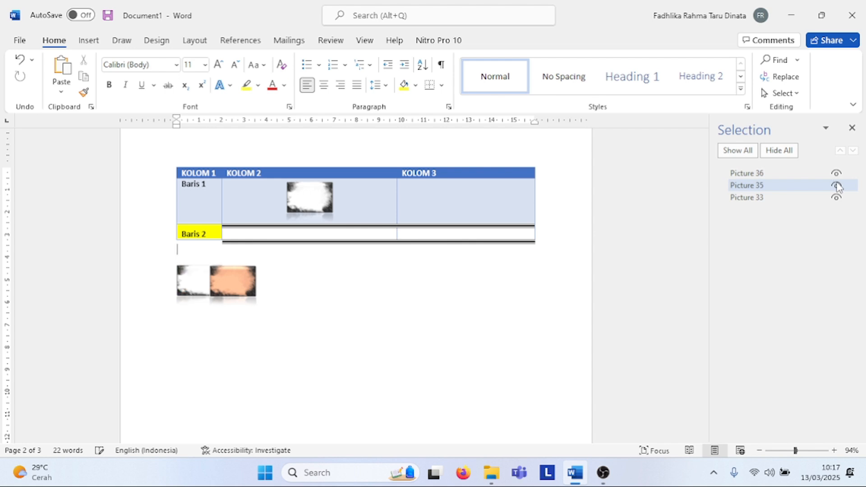
pyautogui.click(852, 129)
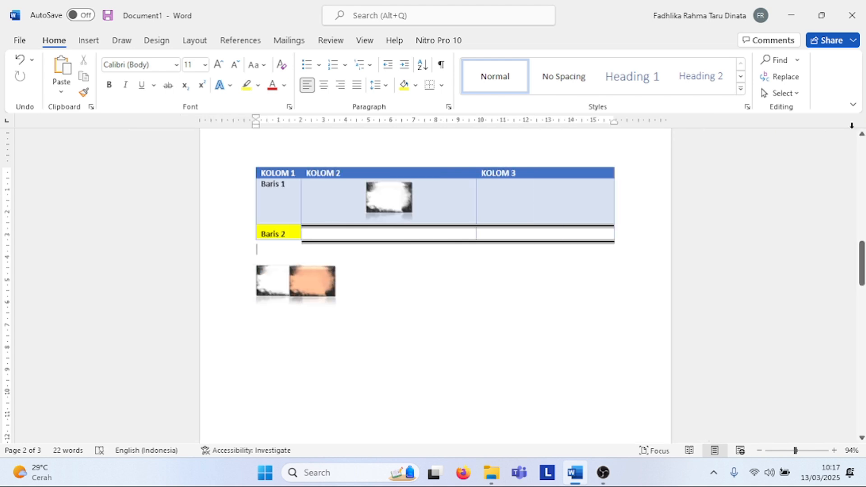
# Align the orange picture to the middle, center and left of the page margins in turn.
pyautogui.click(317, 276)
pyautogui.click(520, 45)
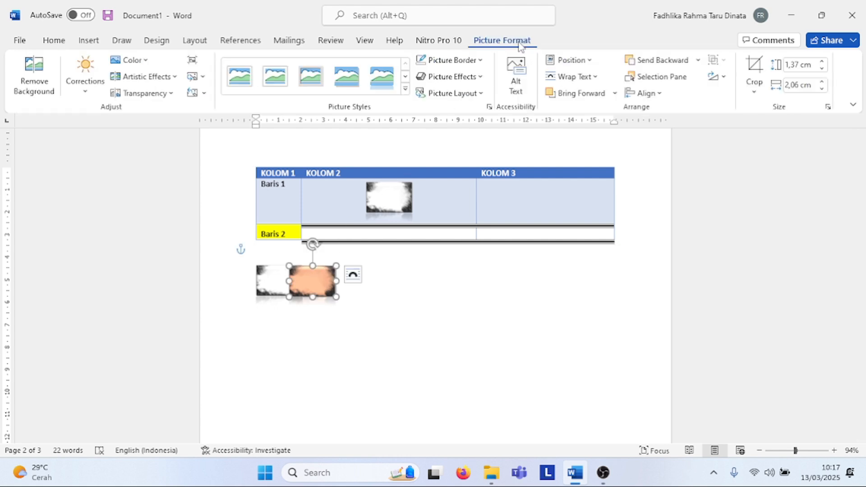
pyautogui.click(664, 94)
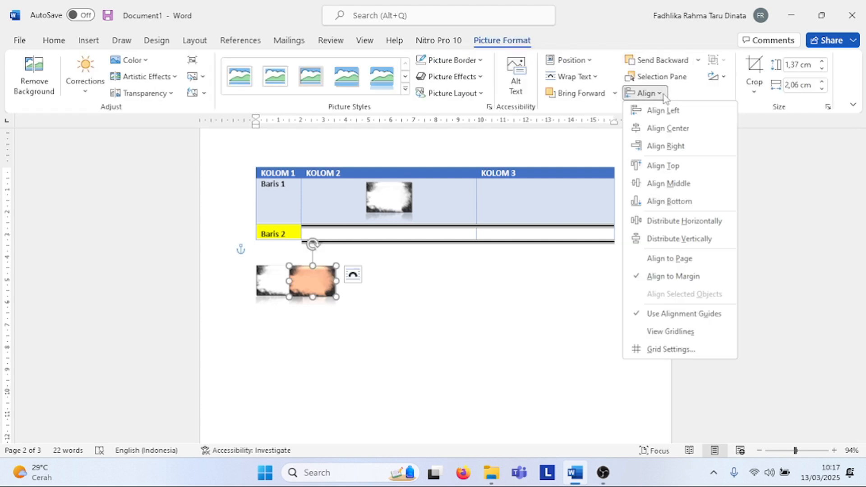
pyautogui.click(679, 185)
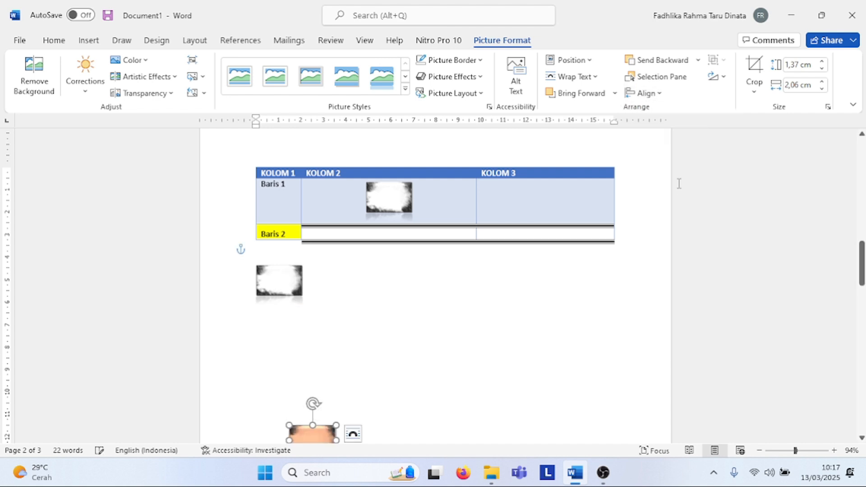
pyautogui.click(645, 93)
pyautogui.click(661, 129)
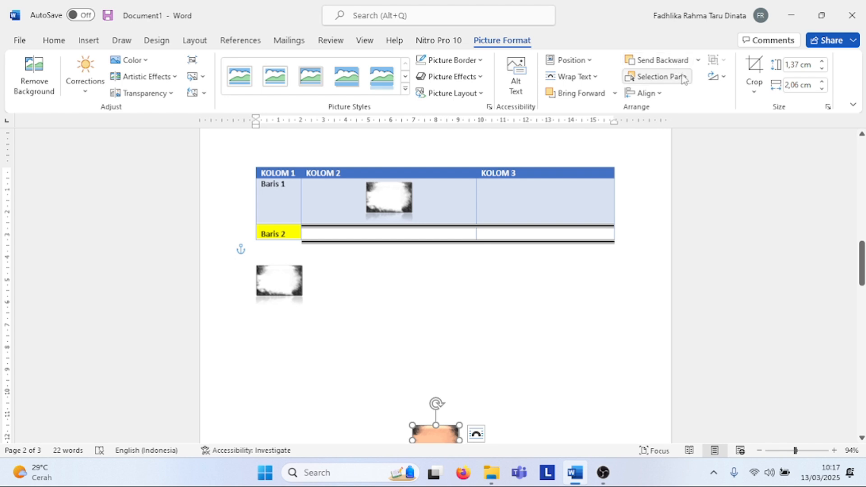
pyautogui.click(660, 93)
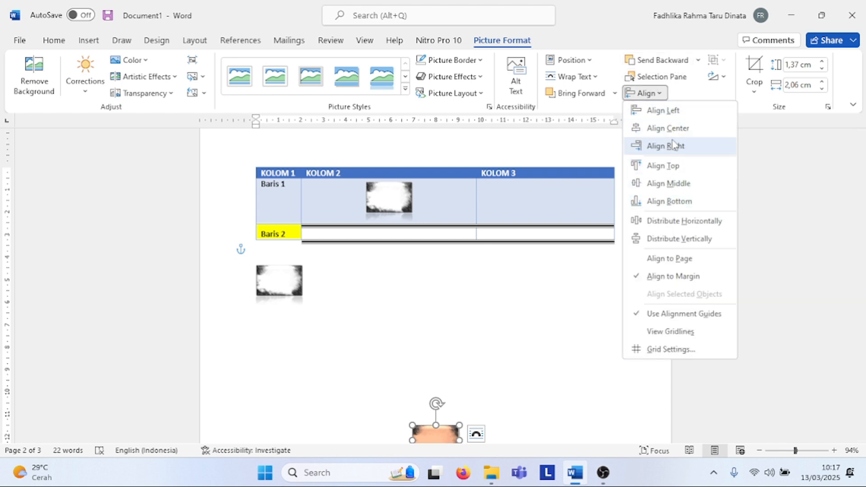
pyautogui.click(666, 112)
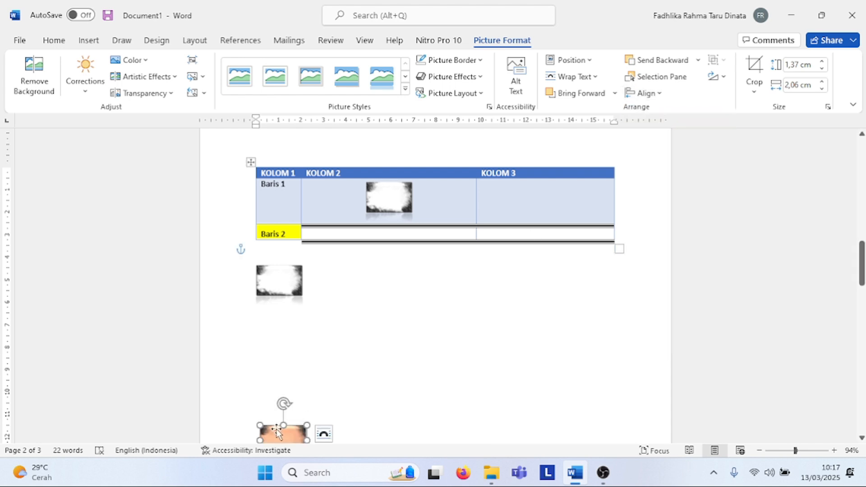
# Move the orange picture beside the white one below the table, rotate it right 90° and flip it horizontally.
pyautogui.moveTo(277, 436); pyautogui.dragTo(318, 277)
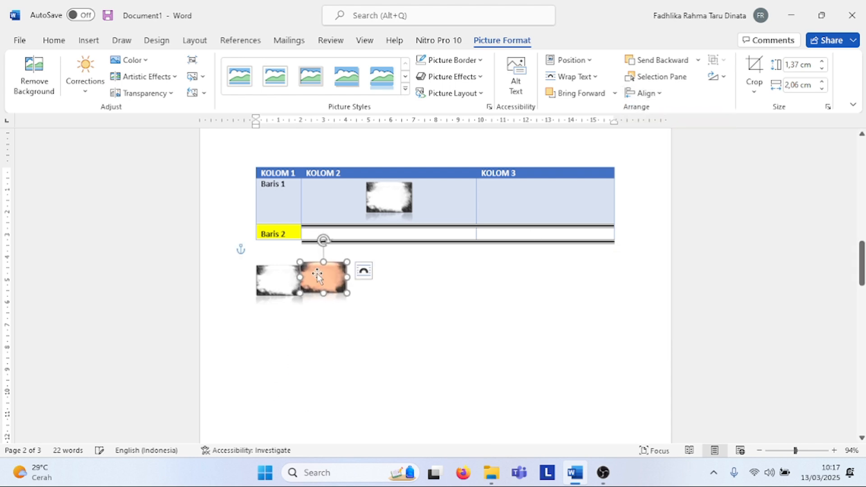
pyautogui.click(724, 78)
pyautogui.click(723, 92)
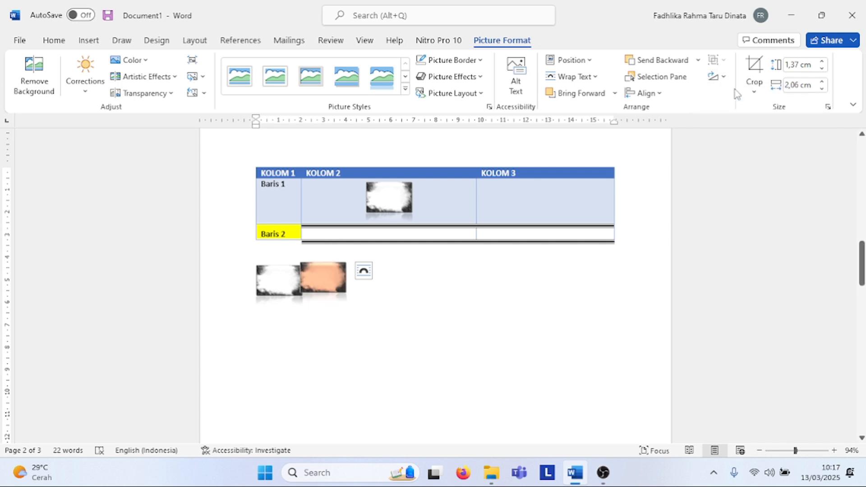
pyautogui.click(724, 79)
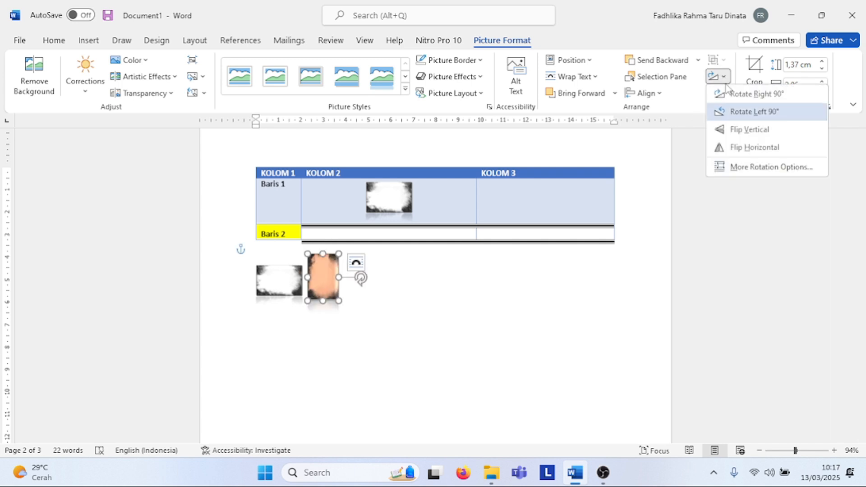
pyautogui.click(760, 148)
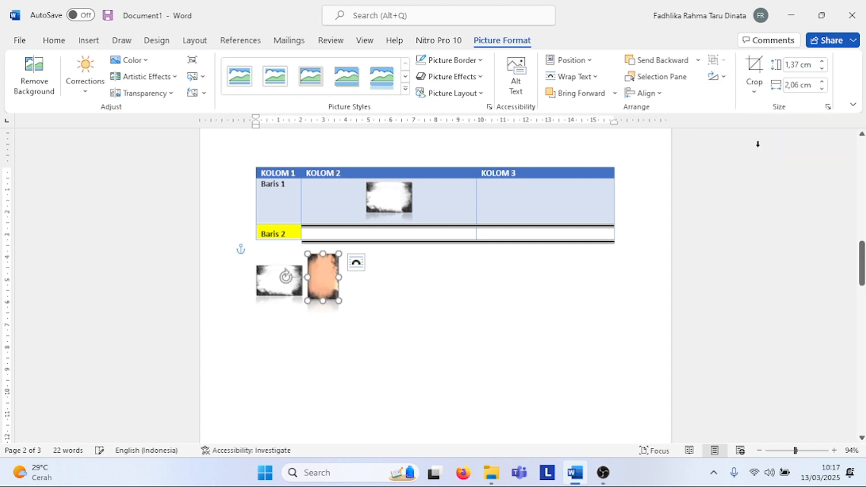
# Enlarge the orange picture to about 3.71 × 5.56 cm and crop it from its upper-left corner to about 2.61 × 4.49 cm.
pyautogui.moveTo(339, 301); pyautogui.dragTo(391, 344)
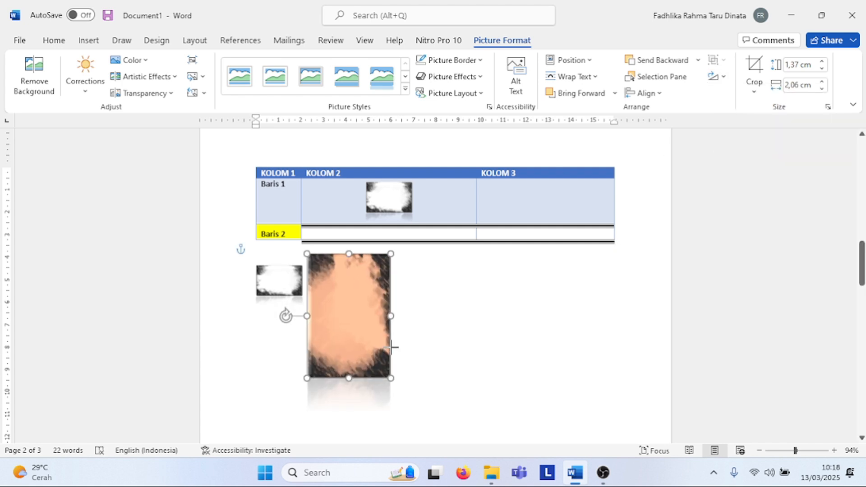
pyautogui.click(755, 90)
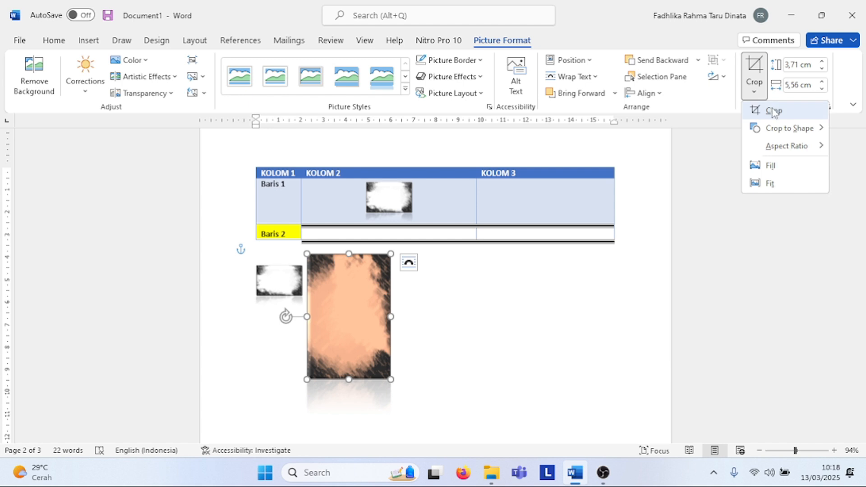
pyautogui.click(773, 110)
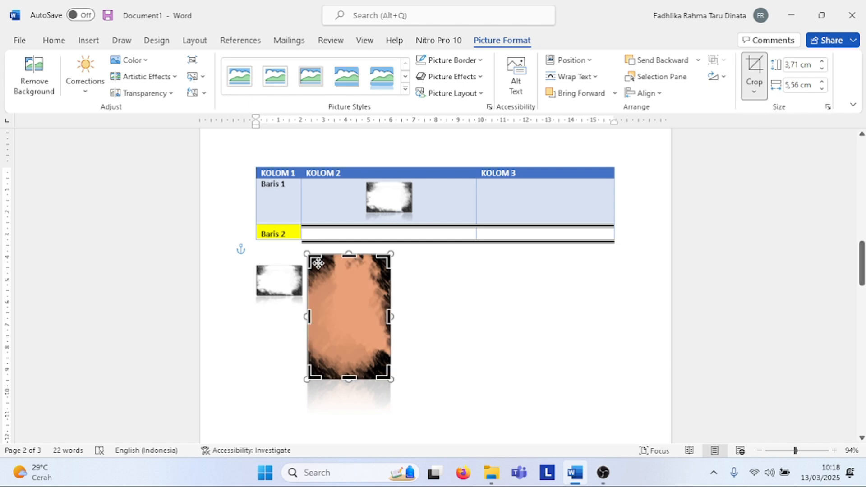
pyautogui.moveTo(318, 264); pyautogui.dragTo(334, 281)
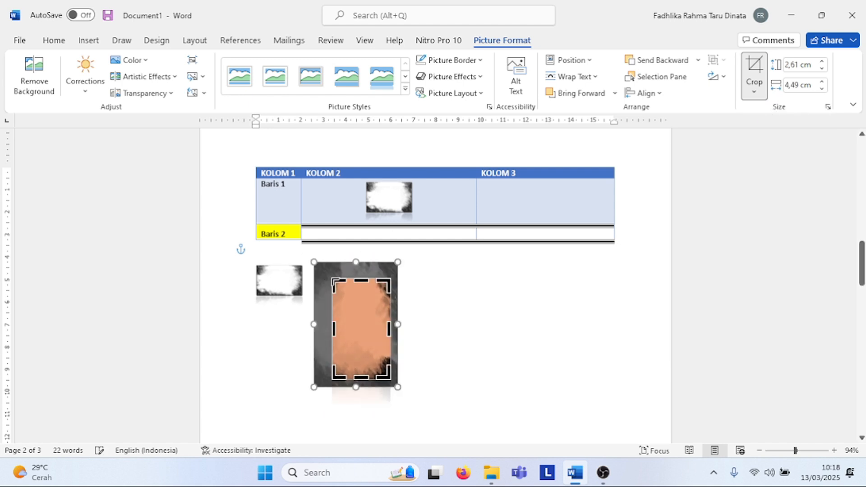
pyautogui.click(760, 77)
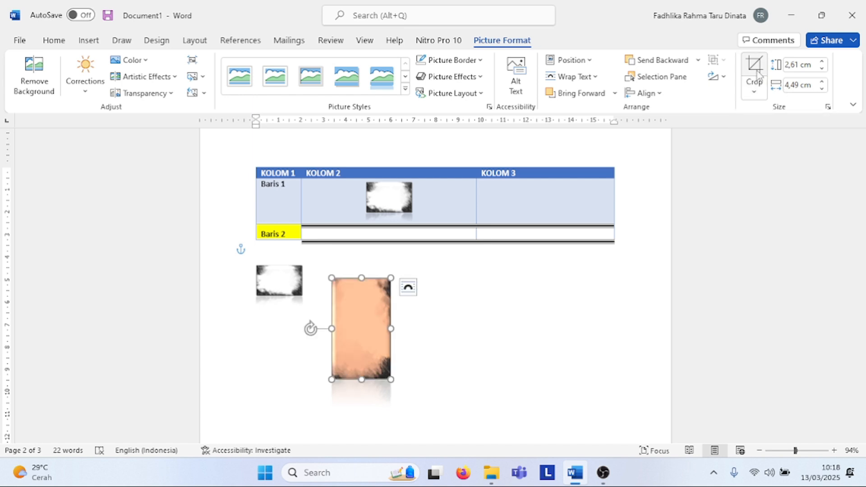
# Shrink the cropped orange picture to about 1.13 × 1.94 cm and move it into the empty area lower on the page.
pyautogui.click(396, 386)
pyautogui.click(361, 350)
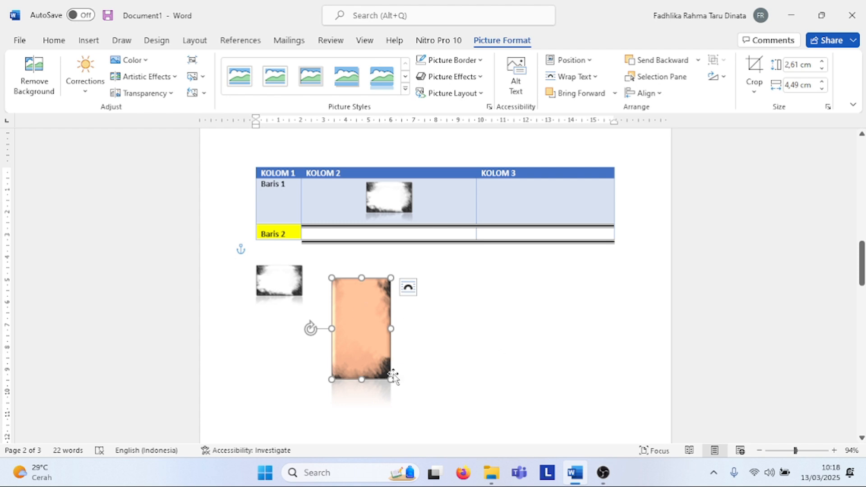
pyautogui.moveTo(391, 378); pyautogui.dragTo(445, 389)
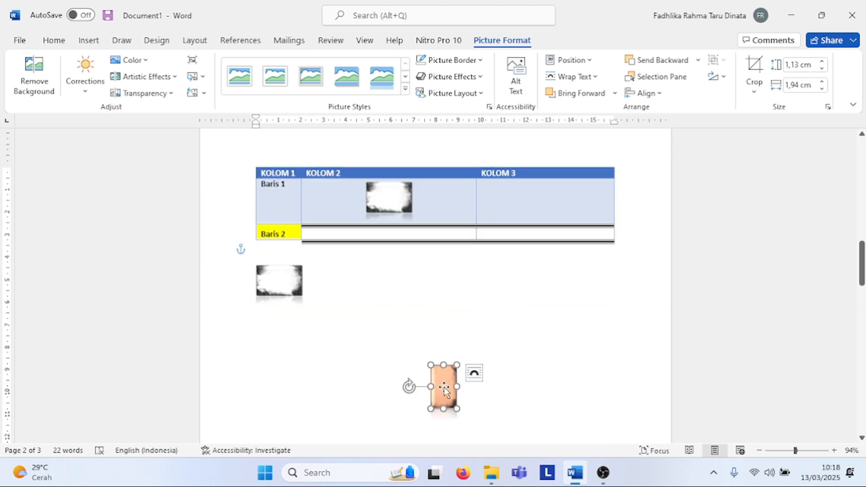
# Cut the orange picture and paste it into the KOLOM 3 cell of the Baris 1 row.
pyautogui.press('Delete')
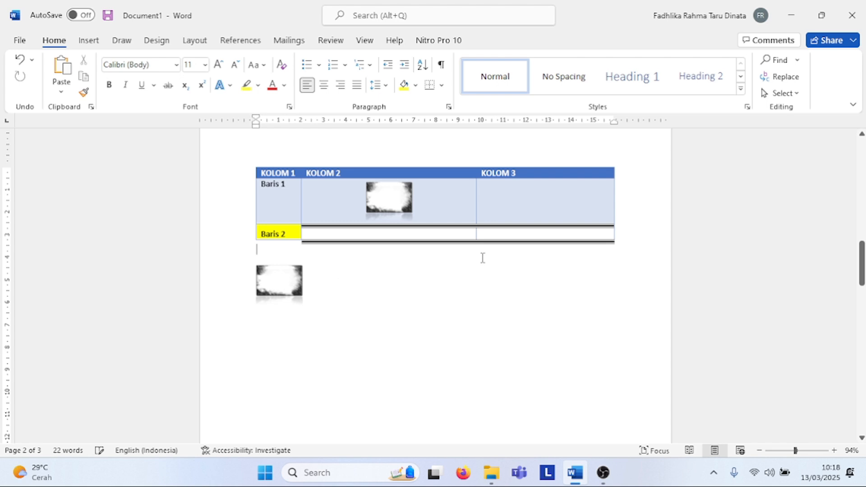
pyautogui.click(503, 208)
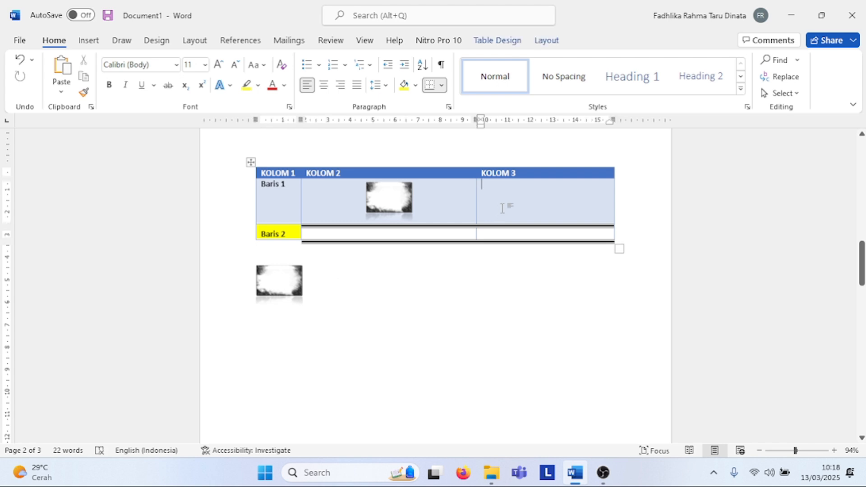
pyautogui.hotkey('ctrl', 'v')
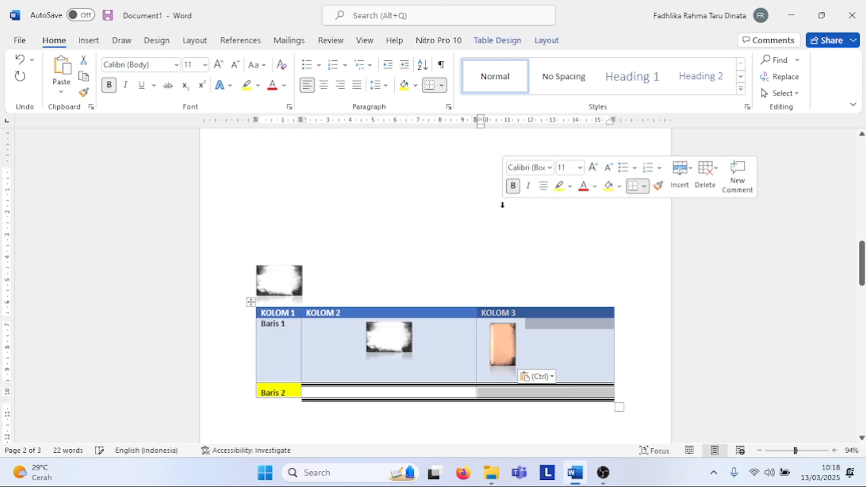
pyautogui.scroll(-2, 424, 333)
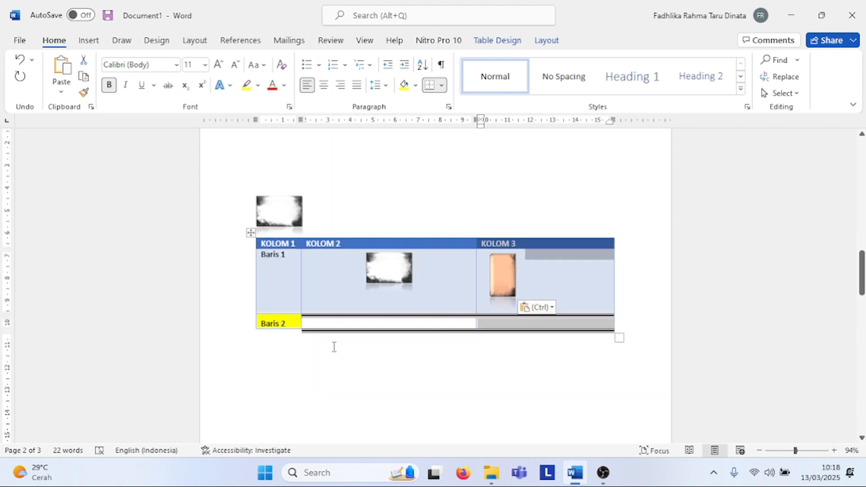
# Delete the white picture above the table and insert a page break below the table.
pyautogui.click(271, 212)
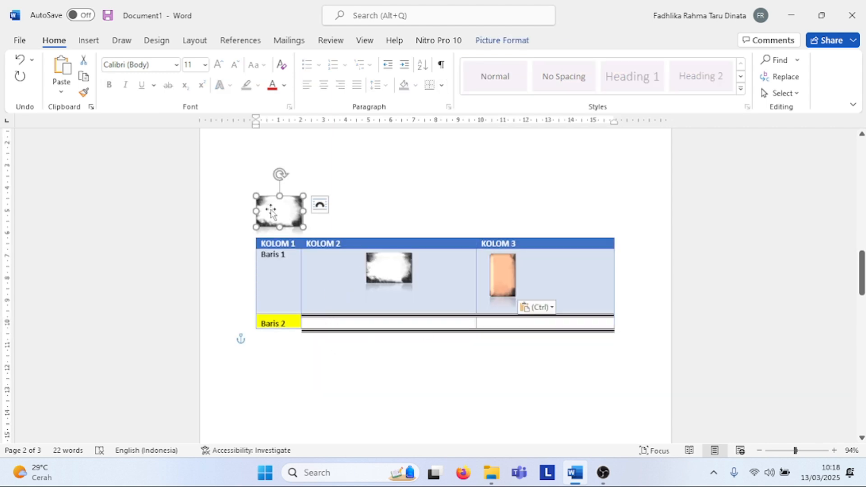
pyautogui.press('Delete')
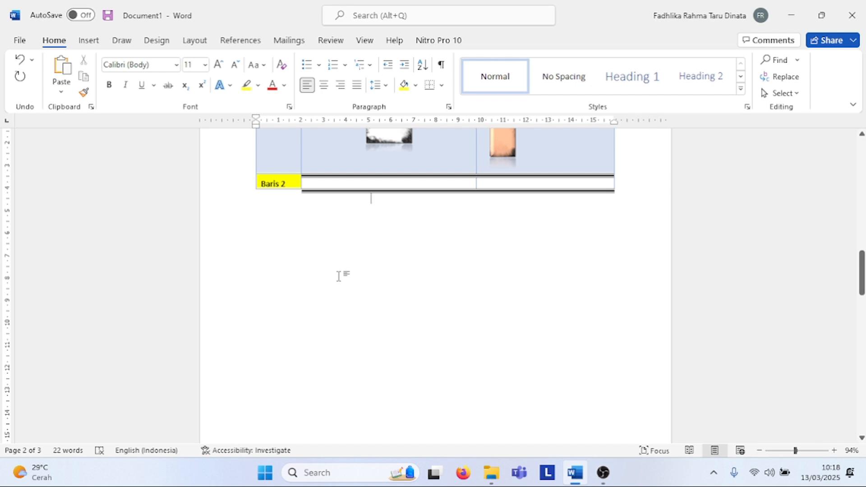
pyautogui.hotkey('ctrl', 'Return')
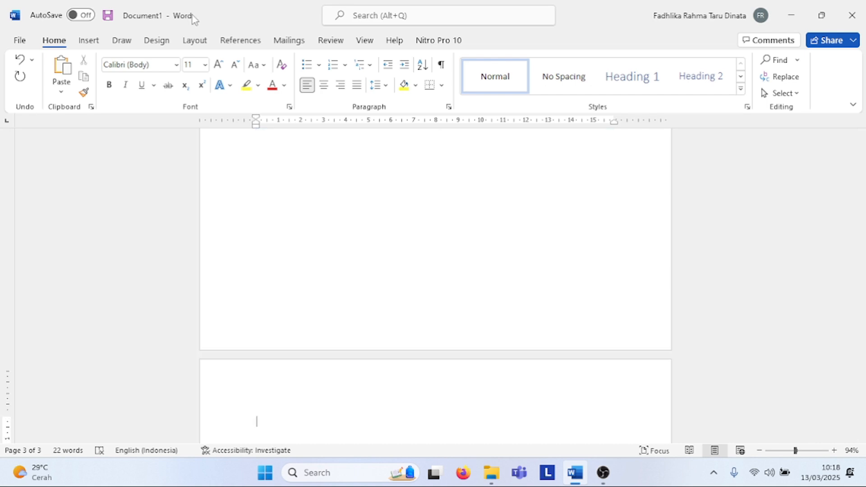
pyautogui.click(104, 40)
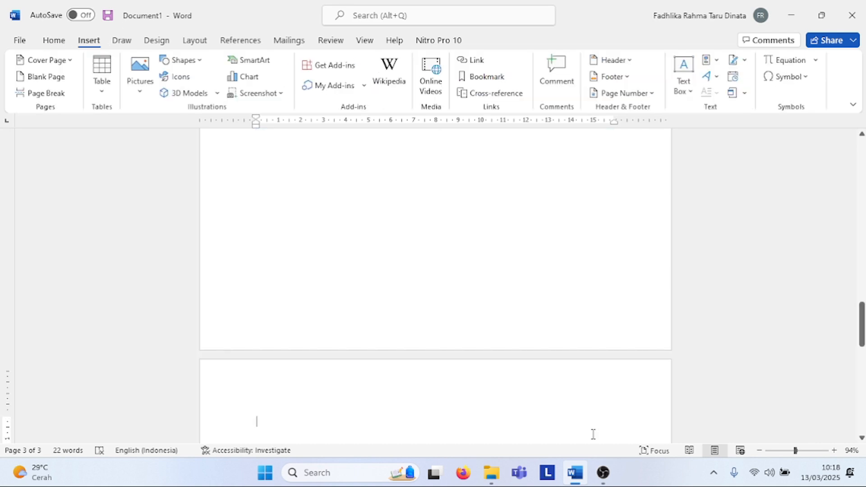
pyautogui.click(594, 472)
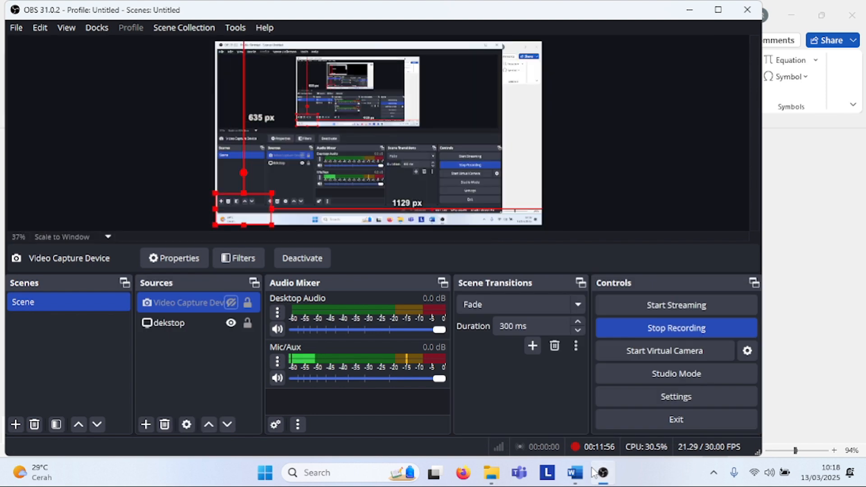
pyautogui.click(594, 472)
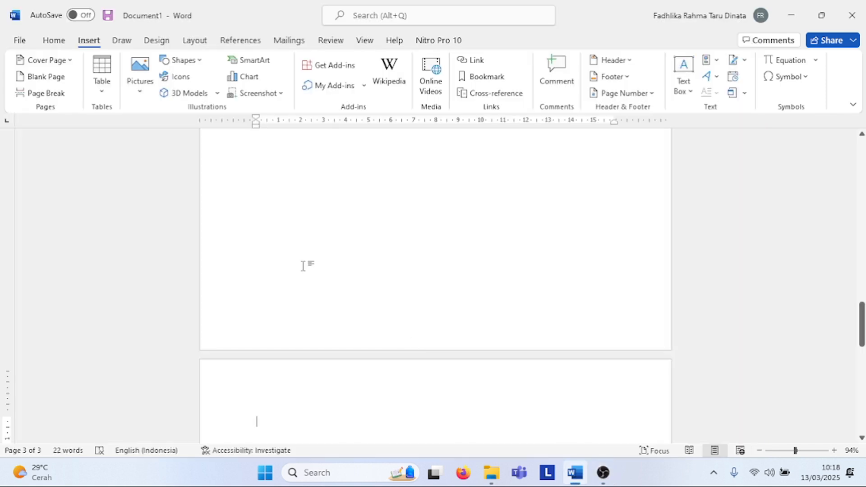
# Draw a text box about 14.82 cm wide and 2.03 cm high near the beginning of page 3.
pyautogui.scroll(-3, 303, 266)
pyautogui.scroll(2, 304, 266)
pyautogui.scroll(-3, 305, 266)
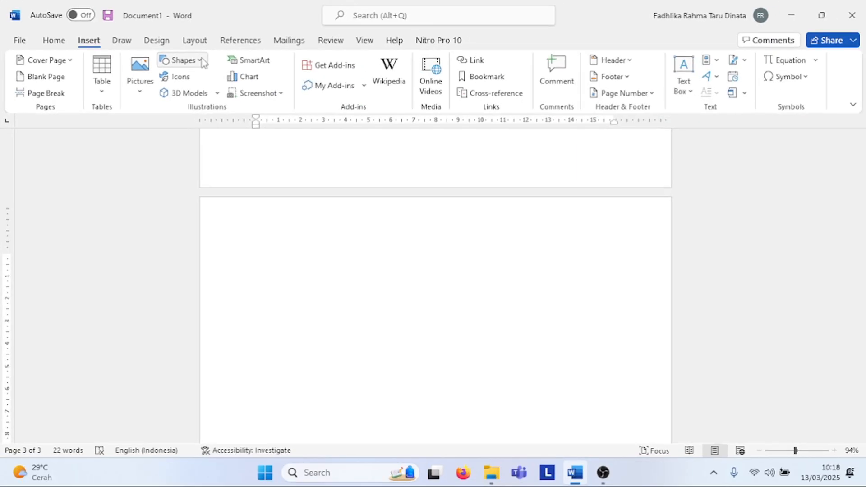
pyautogui.click(202, 58)
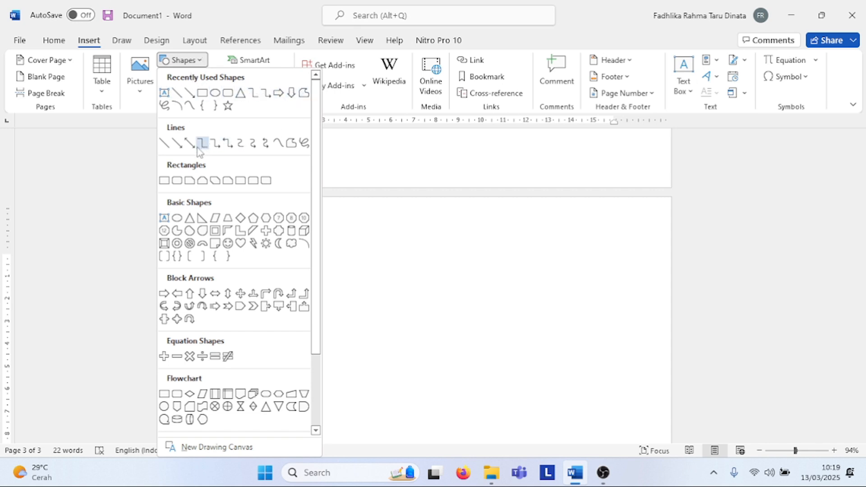
pyautogui.click(164, 93)
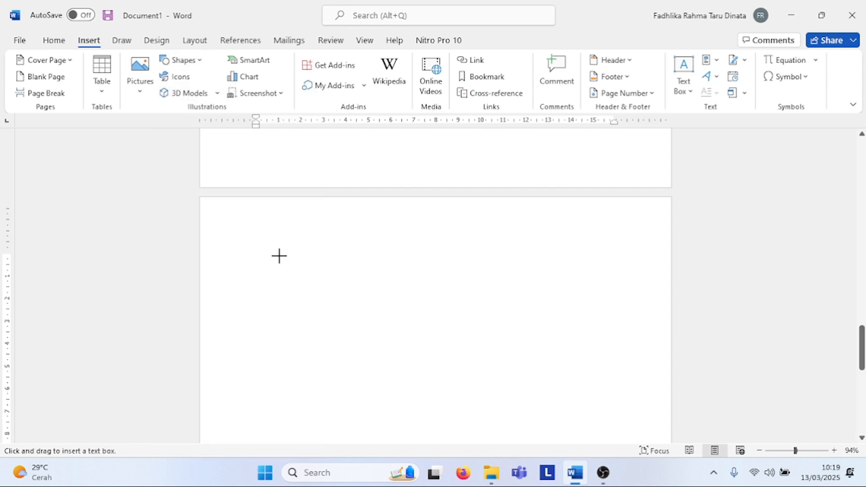
pyautogui.moveTo(272, 250); pyautogui.dragTo(607, 296)
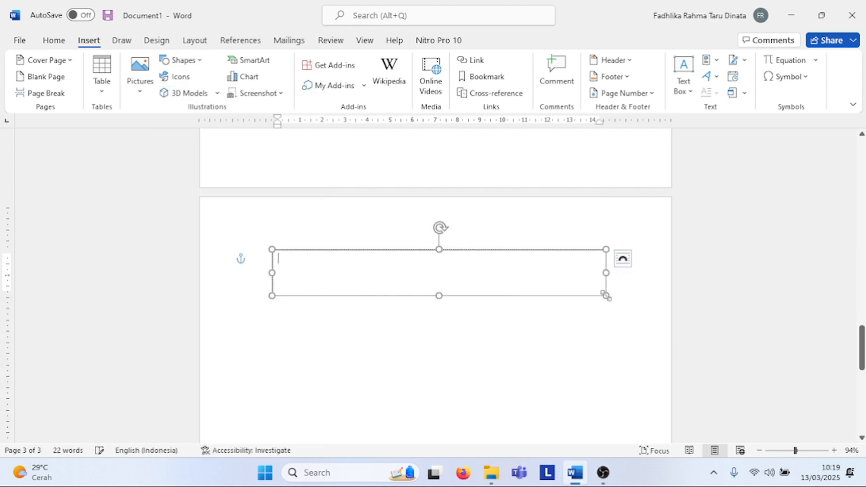
# Enter "BELAJAR MICROSOFT WORD ITU MUDAH" in the text box.
pyautogui.write('B')
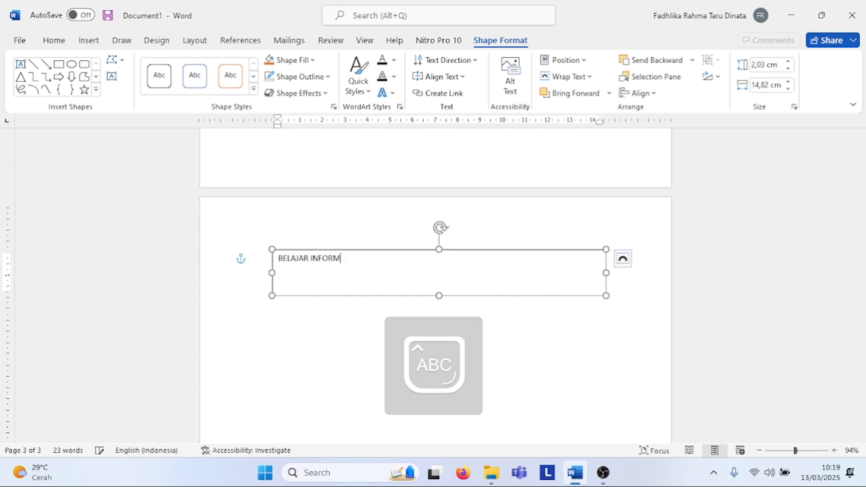
pyautogui.write('ELAJAR INFORM')
pyautogui.press('BackSpace')
pyautogui.press('BackSpace')
pyautogui.press('BackSpace')
pyautogui.press('BackSpace')
pyautogui.press('BackSpace')
pyautogui.press('BackSpace')
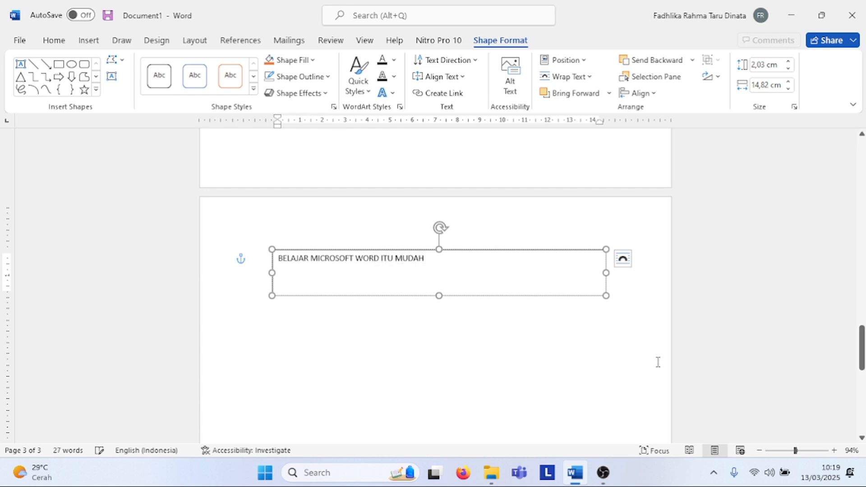
# Format the text box's sentence in the Algerian font at size 22.
pyautogui.moveTo(459, 265); pyautogui.dragTo(252, 252)
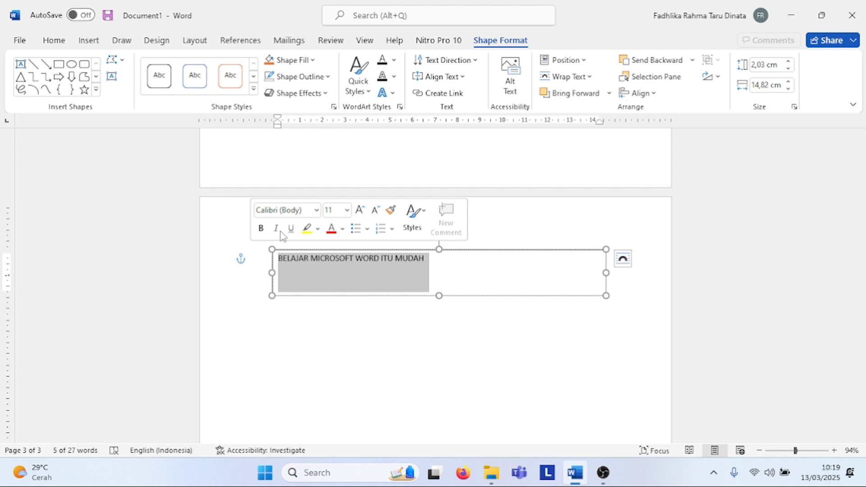
pyautogui.click(308, 211)
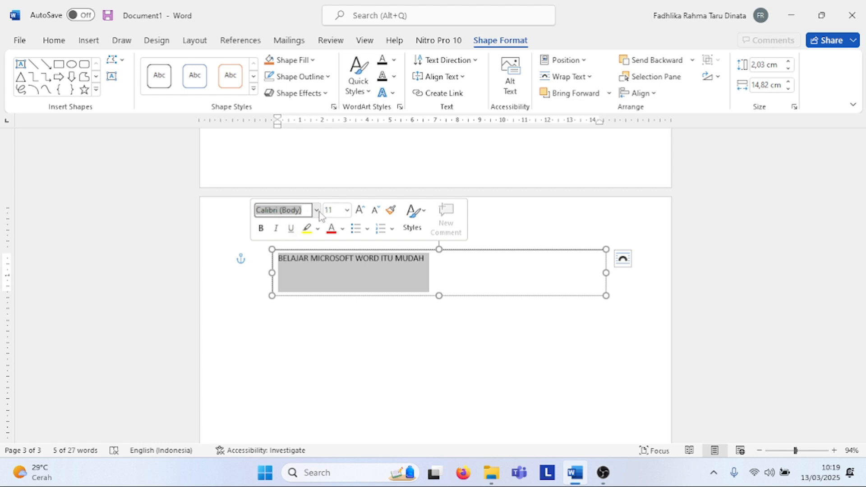
pyautogui.click(318, 211)
pyautogui.scroll(-5, 317, 329)
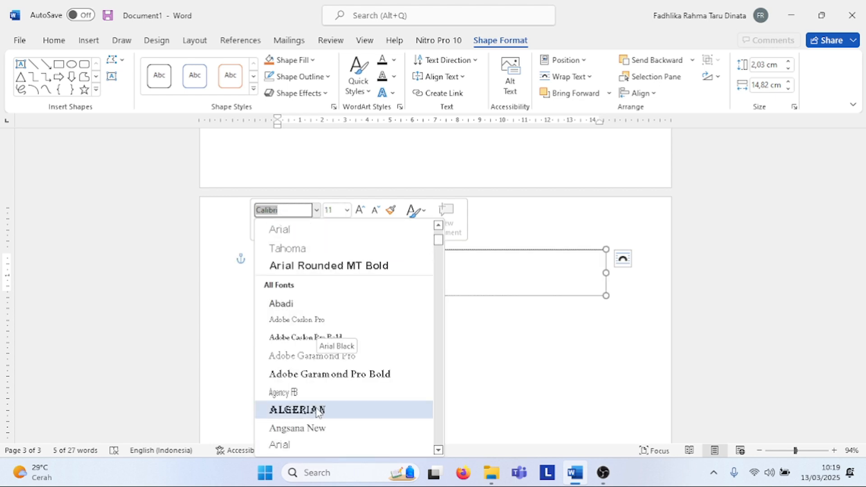
pyautogui.click(317, 410)
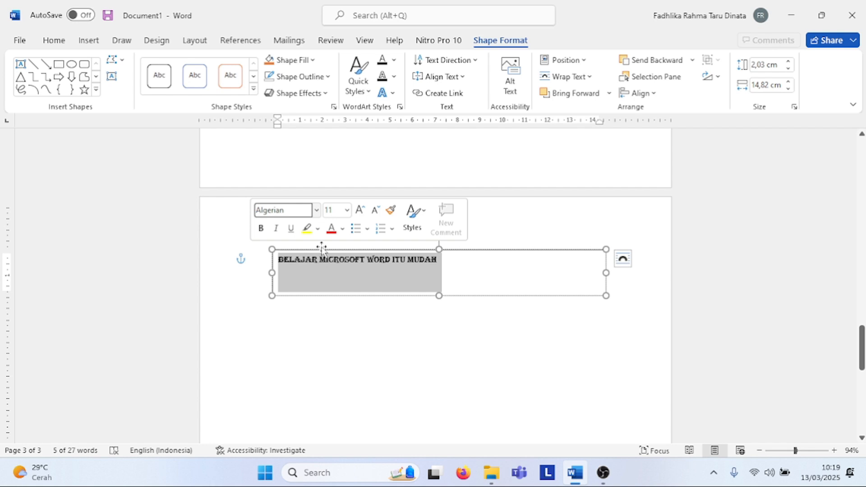
pyautogui.click(348, 211)
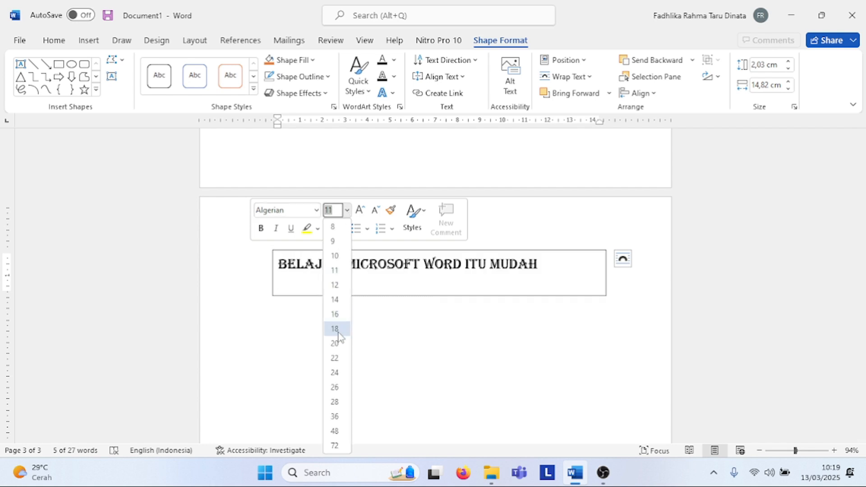
pyautogui.click(341, 361)
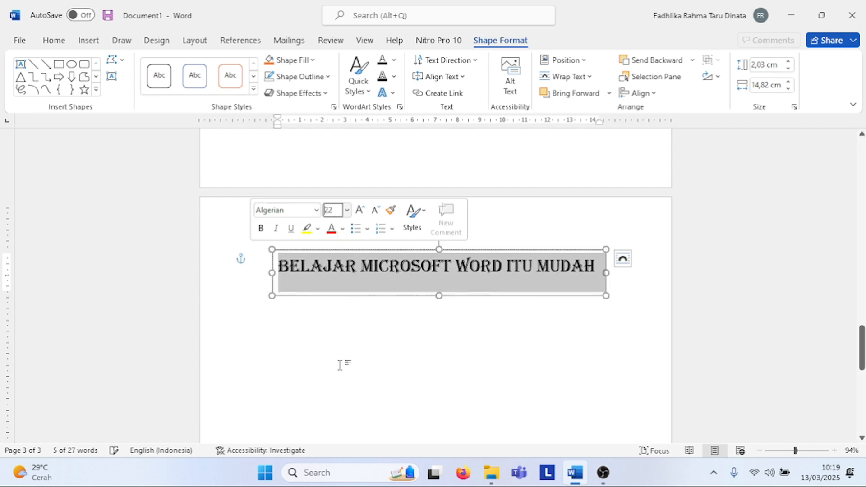
# Reduce the text box's height to about 1.3 cm and deselect it.
pyautogui.click(438, 296)
pyautogui.moveTo(438, 296); pyautogui.dragTo(439, 279)
pyautogui.click(470, 318)
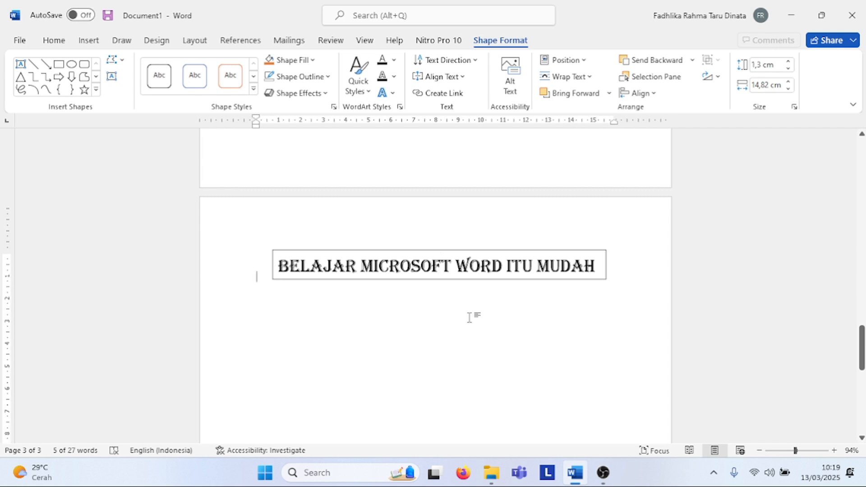
pyautogui.click(89, 40)
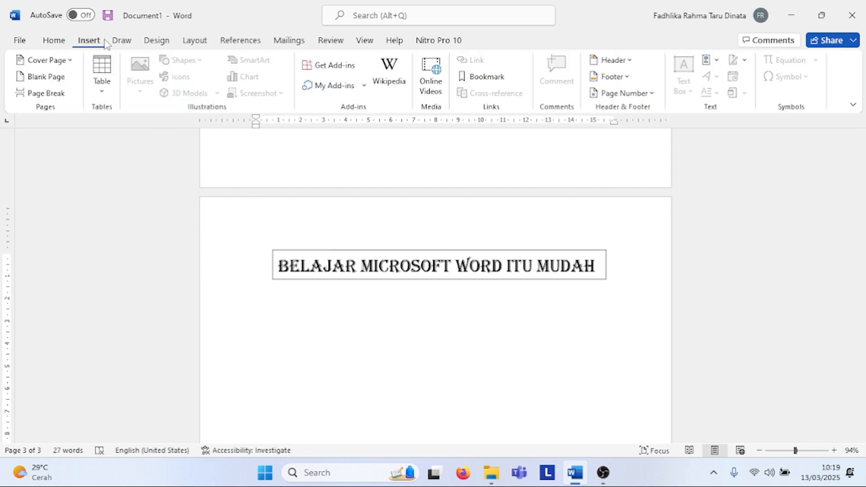
pyautogui.doubleClick(337, 337)
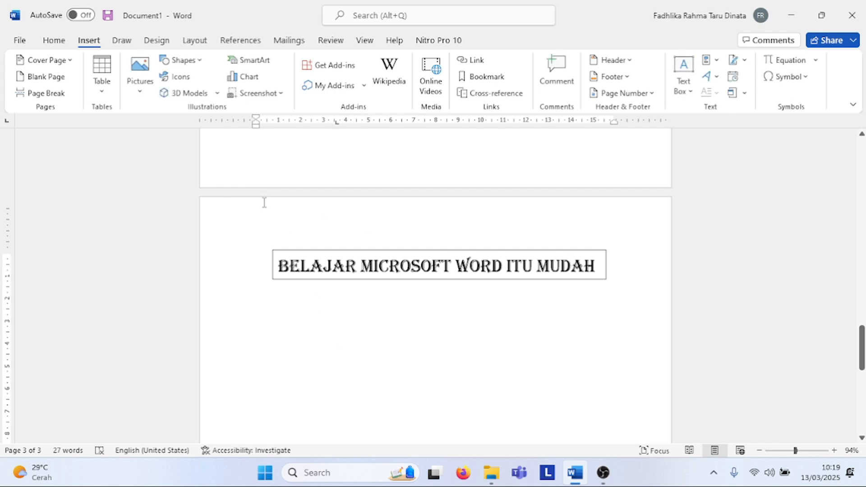
pyautogui.click(197, 63)
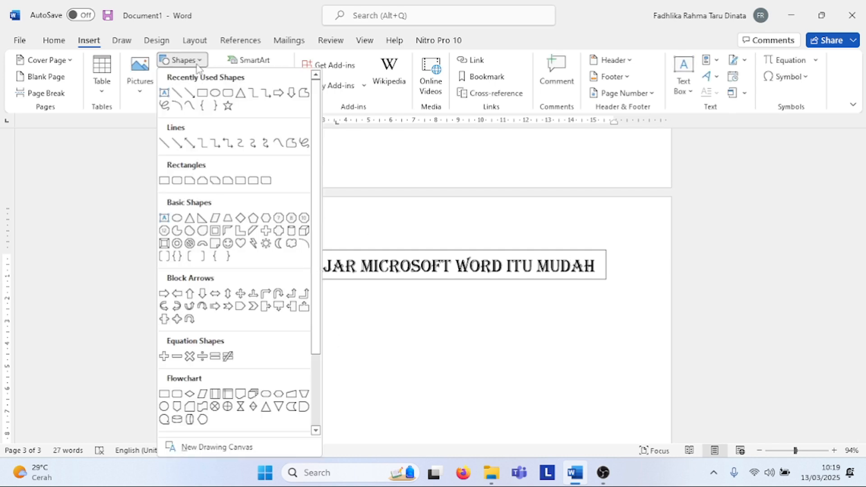
pyautogui.click(228, 243)
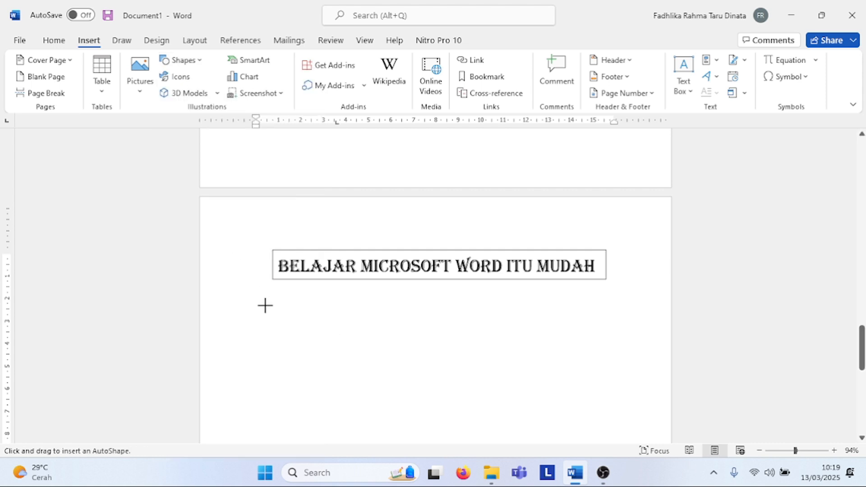
pyautogui.moveTo(272, 308); pyautogui.dragTo(304, 314)
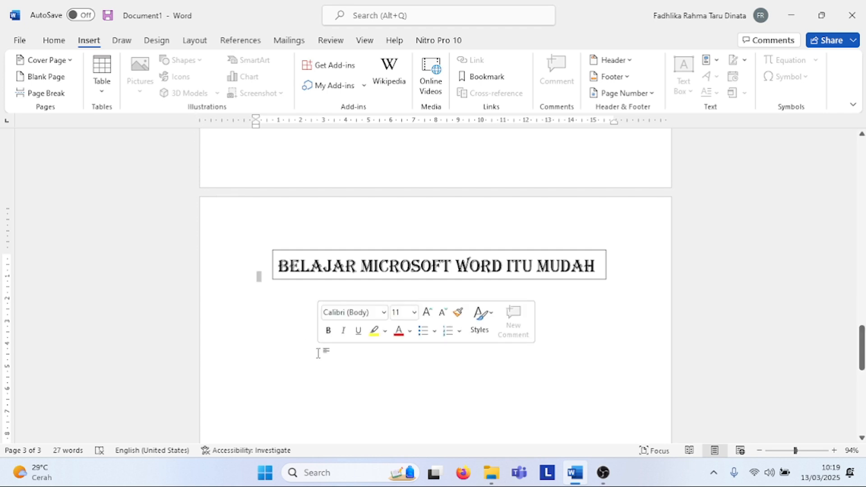
pyautogui.press('Return')
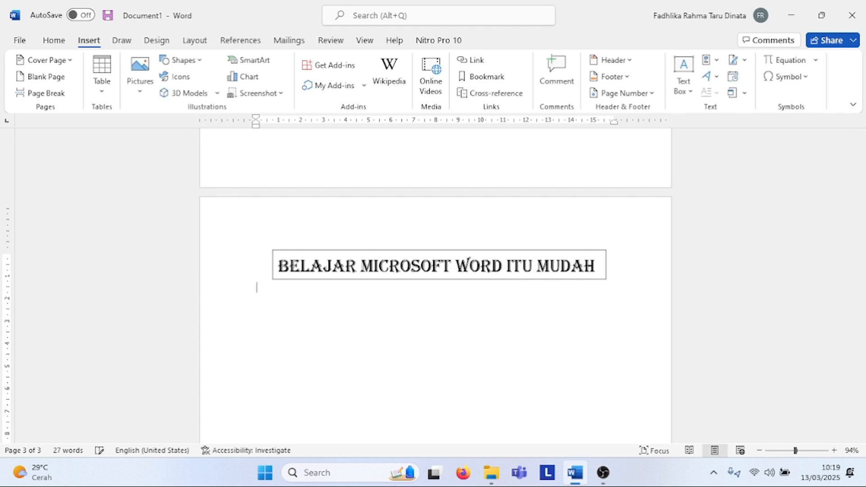
# Draw a smiley face shape about 3.5 cm wide and 3.13 cm high below the text box.
pyautogui.click(203, 63)
pyautogui.click(228, 242)
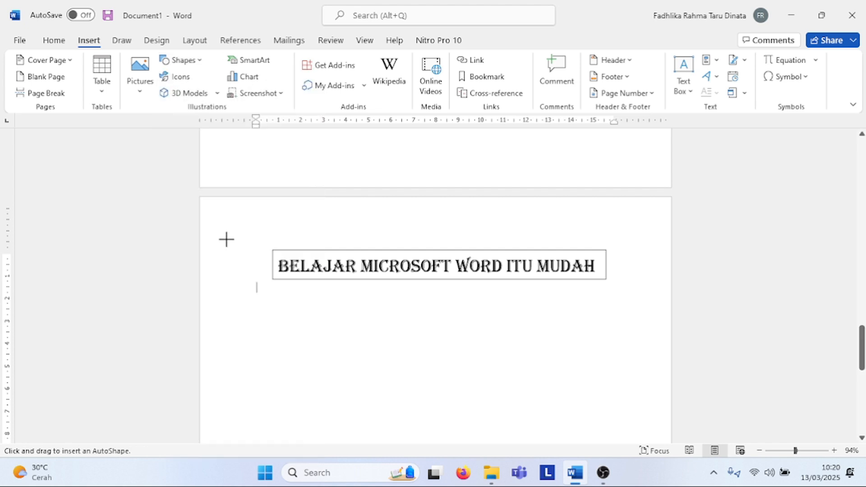
pyautogui.moveTo(273, 302)
pyautogui.mouseDown()
pyautogui.moveTo(359, 354)
pyautogui.moveTo(374, 383)
pyautogui.moveTo(367, 401)
pyautogui.moveTo(351, 372)
pyautogui.mouseUp()
# Fill the smiley face with standard yellow and give it a black outline.
pyautogui.click(312, 59)
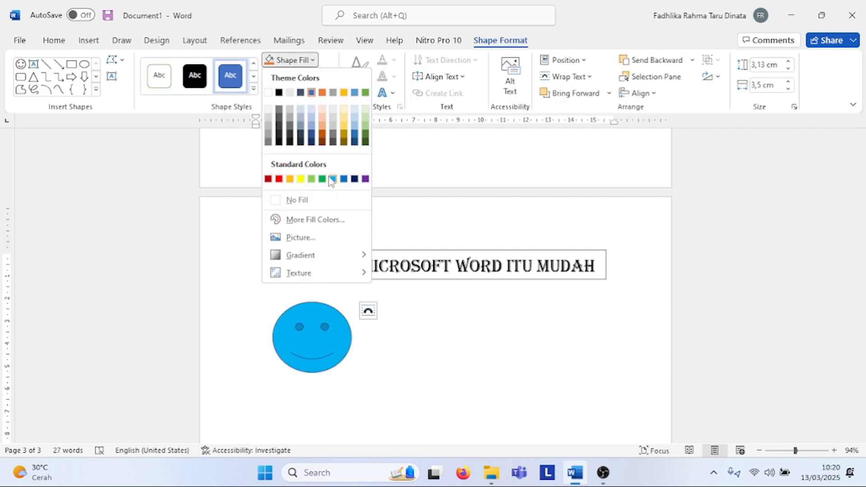
pyautogui.click(302, 180)
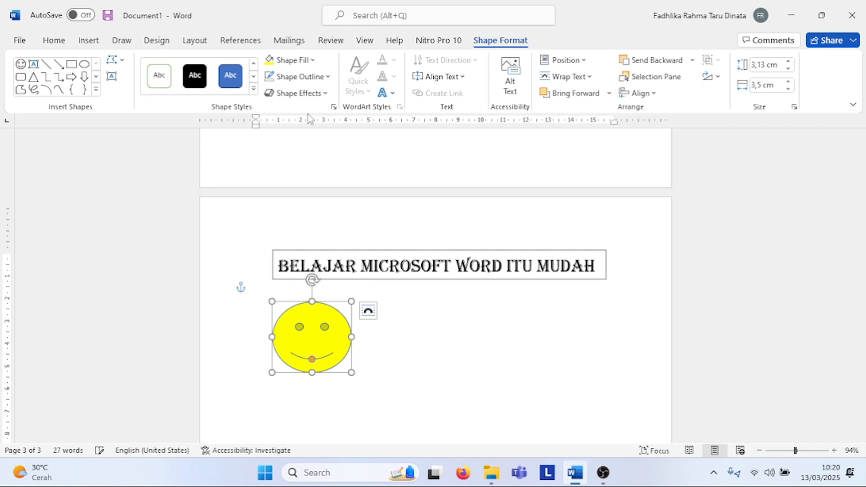
pyautogui.click(325, 78)
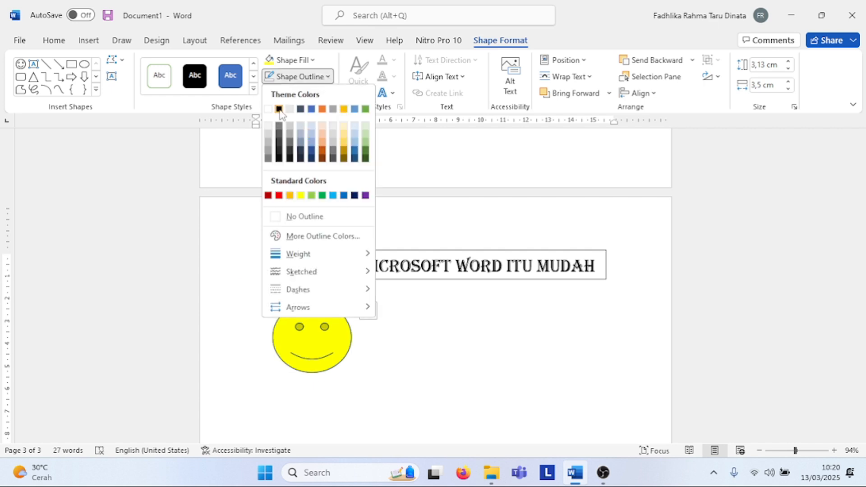
pyautogui.click(280, 109)
# Apply the first reflection variation to the smiley face and move it up directly beneath the text box.
pyautogui.click(316, 93)
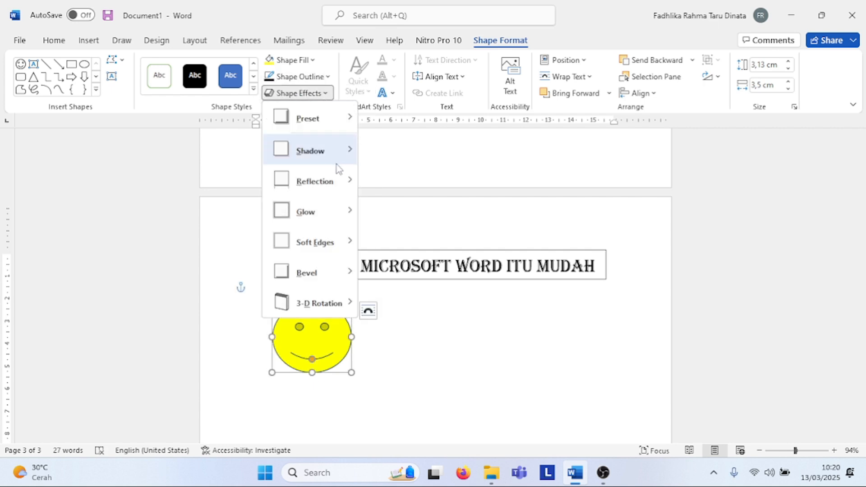
pyautogui.moveTo(340, 180)
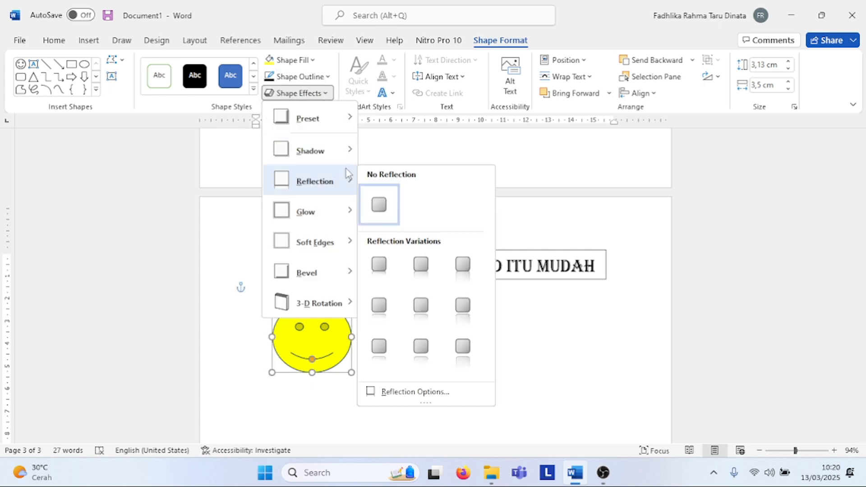
pyautogui.click(397, 267)
pyautogui.moveTo(325, 345); pyautogui.dragTo(322, 323)
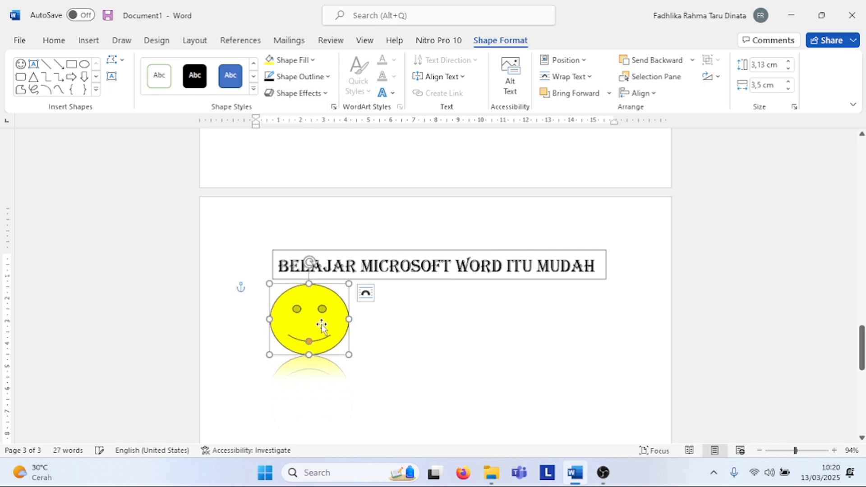
pyautogui.click(409, 350)
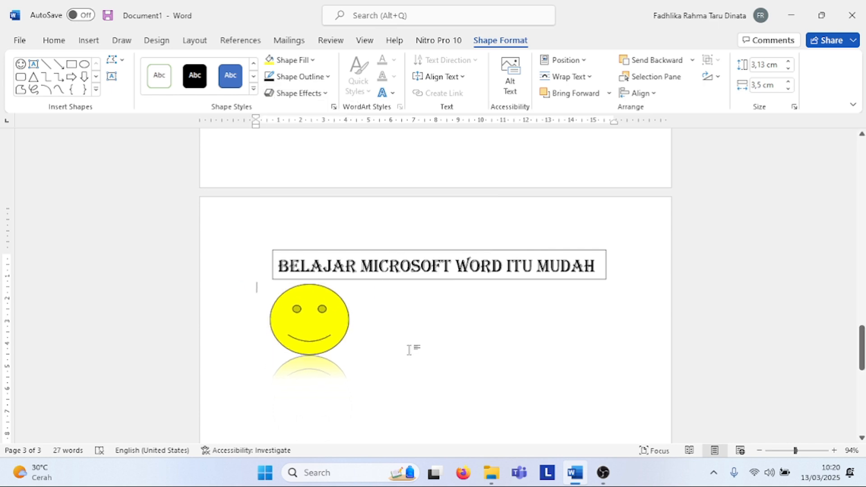
pyautogui.click(89, 41)
pyautogui.click(201, 62)
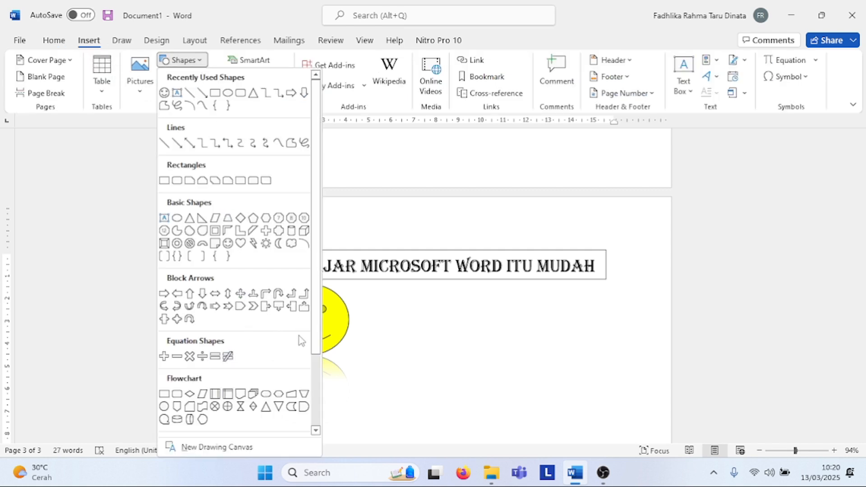
pyautogui.scroll(-3, 248, 400)
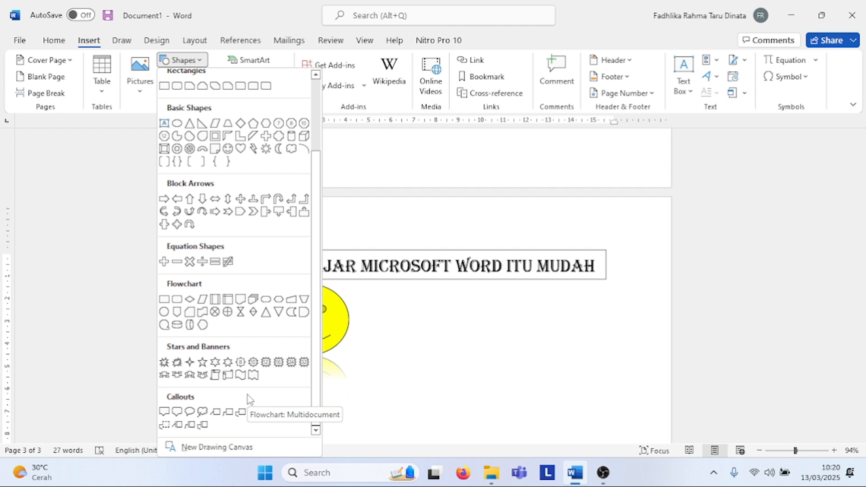
pyautogui.click(378, 377)
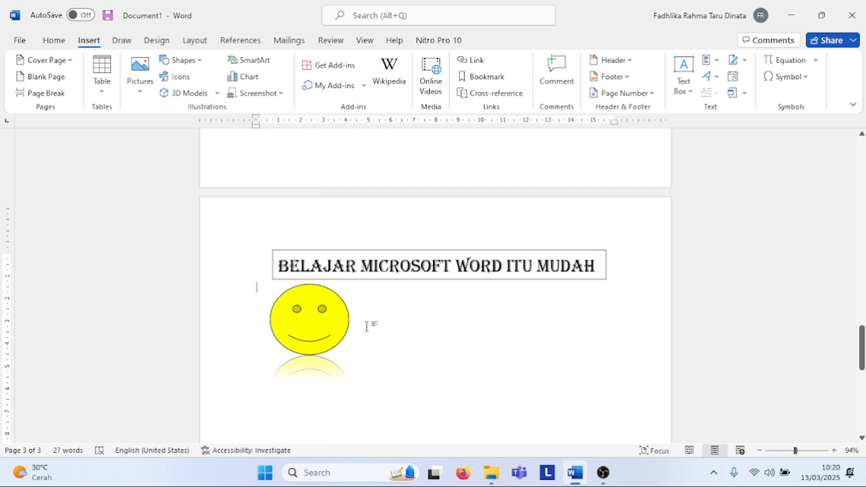
# Insert the bus icon from the stock icon library and move the smiley face right to make room beside it.
pyautogui.click(179, 77)
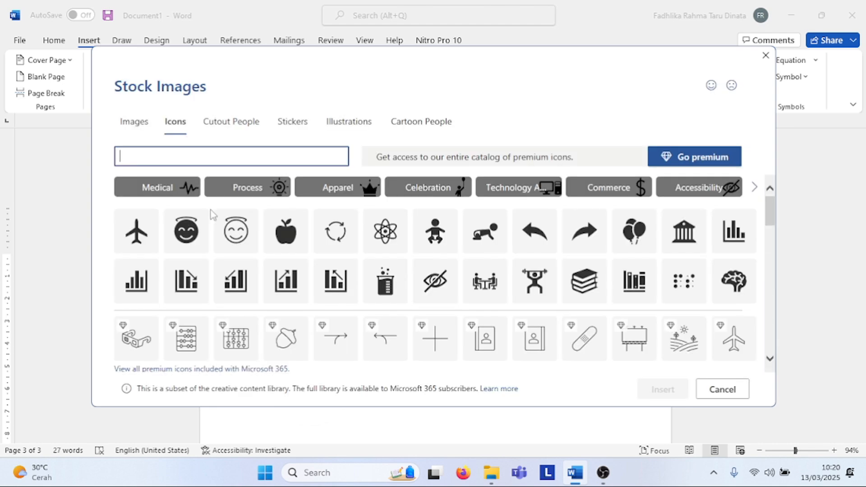
pyautogui.scroll(-1, 426, 254)
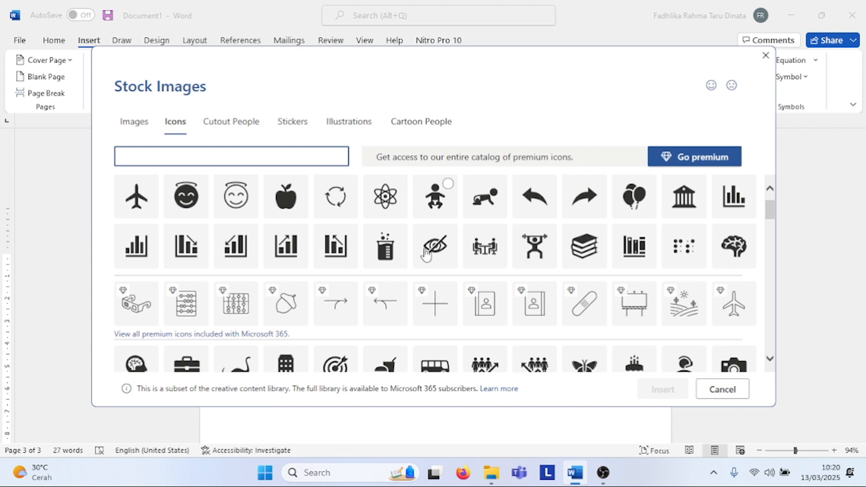
pyautogui.scroll(-2, 426, 254)
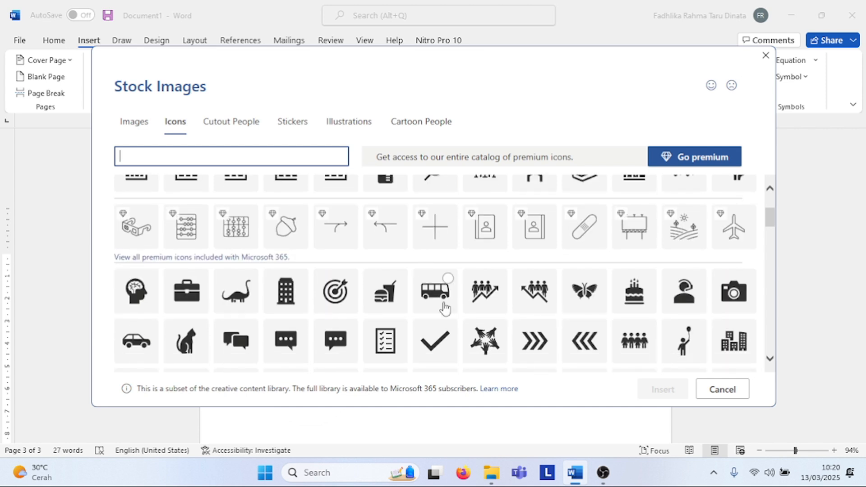
pyautogui.click(445, 309)
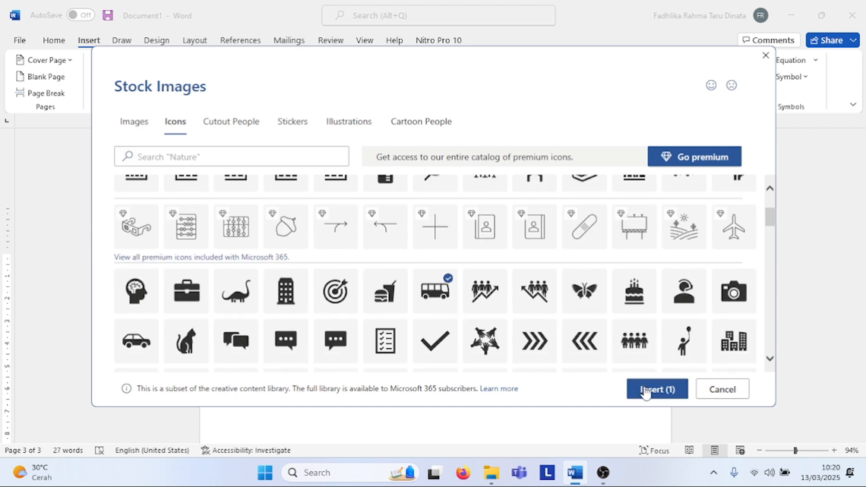
pyautogui.click(645, 390)
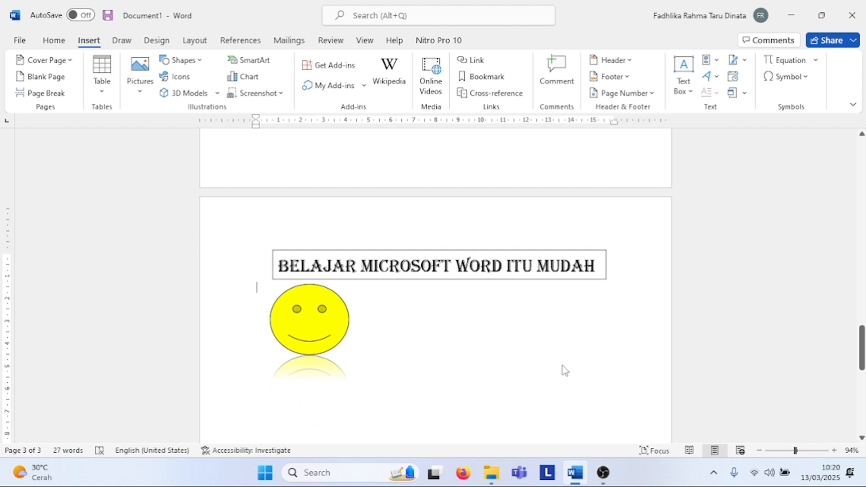
pyautogui.moveTo(280, 300); pyautogui.dragTo(367, 302)
# Change the bus icon's text wrapping so it can be moved freely, and place it left of the smiley face under the text box.
pyautogui.moveTo(287, 311); pyautogui.dragTo(306, 319)
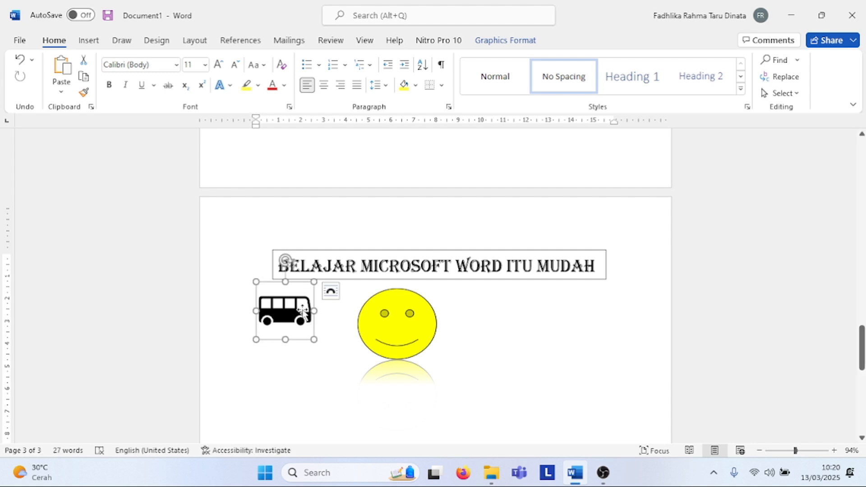
pyautogui.click(511, 45)
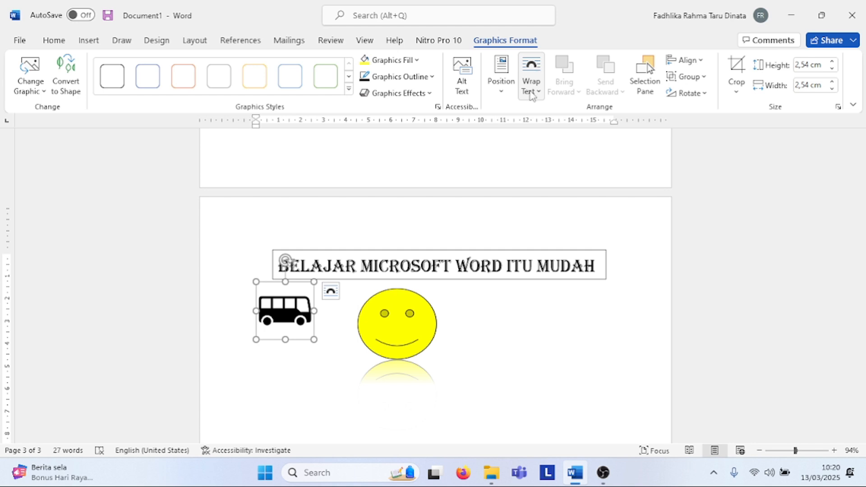
pyautogui.click(532, 92)
pyautogui.click(569, 203)
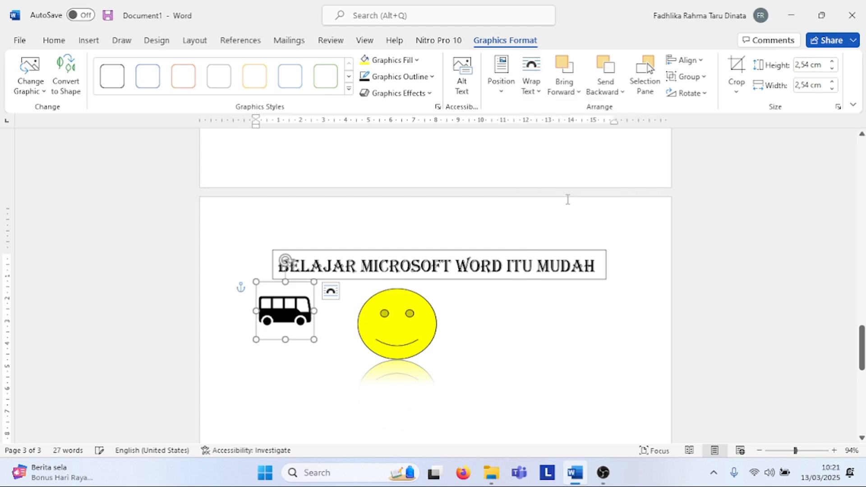
pyautogui.moveTo(265, 333); pyautogui.dragTo(326, 321)
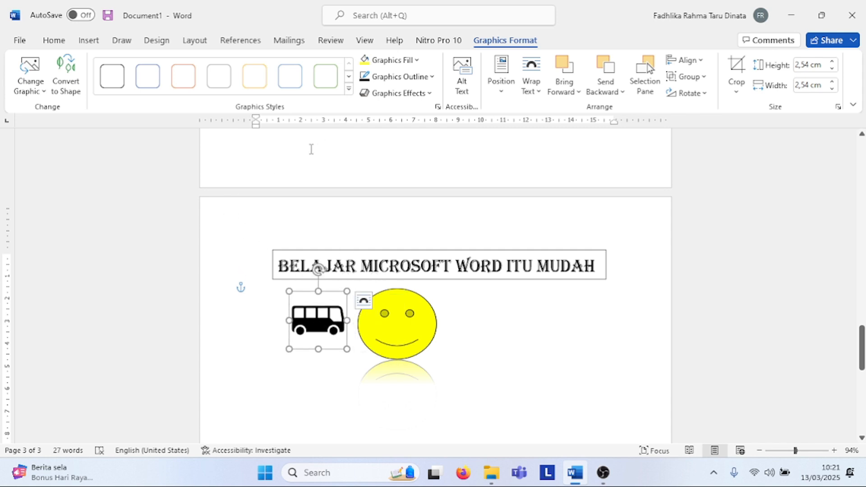
pyautogui.moveTo(310, 322); pyautogui.dragTo(286, 321)
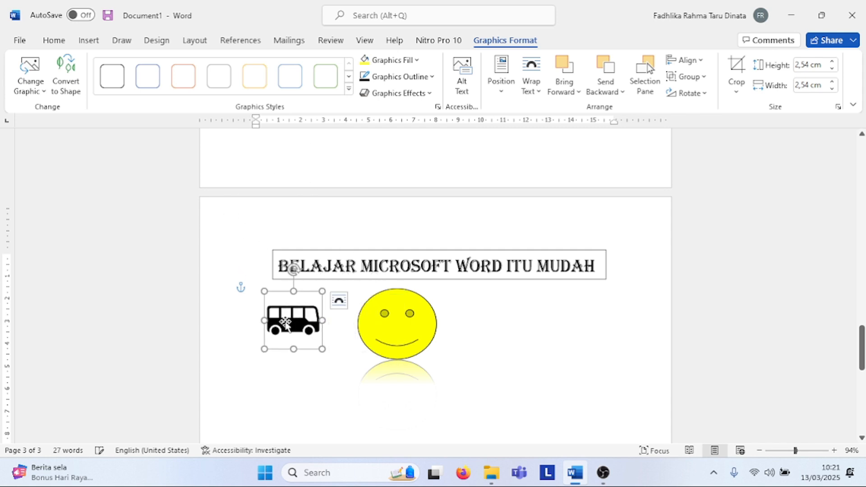
# Fill the bus icon with standard red, give it a black outline, and deselect it.
pyautogui.click(416, 60)
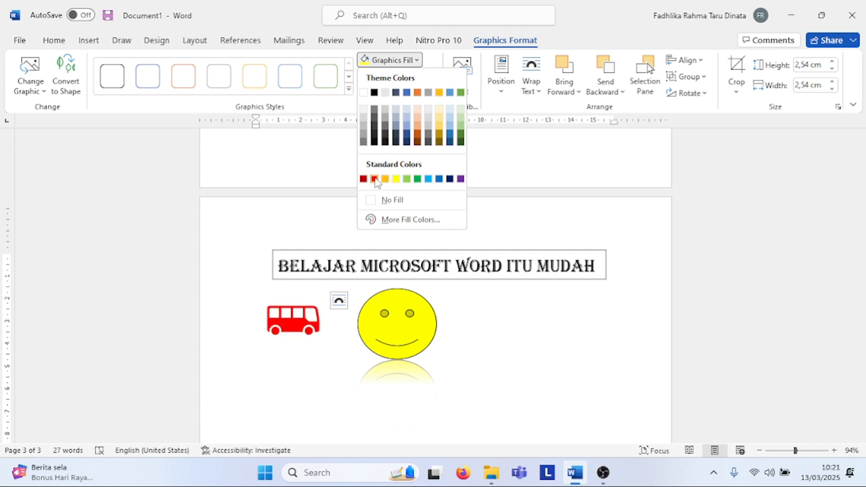
pyautogui.click(375, 179)
pyautogui.click(432, 77)
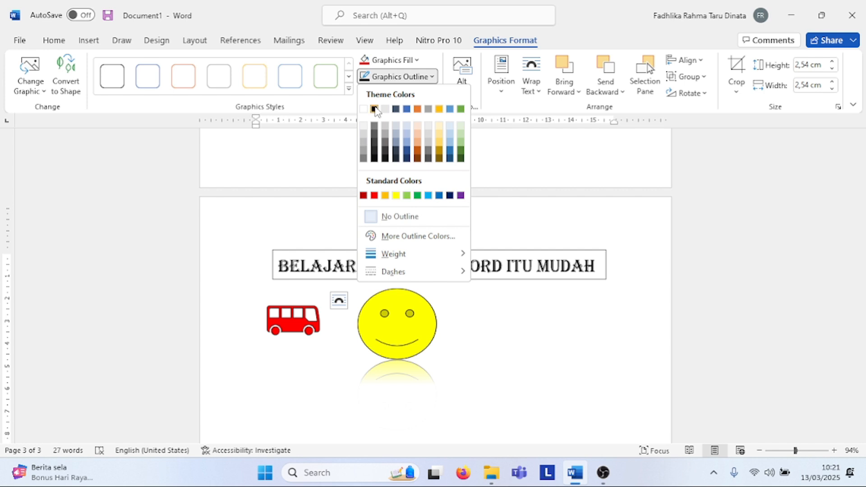
pyautogui.click(374, 109)
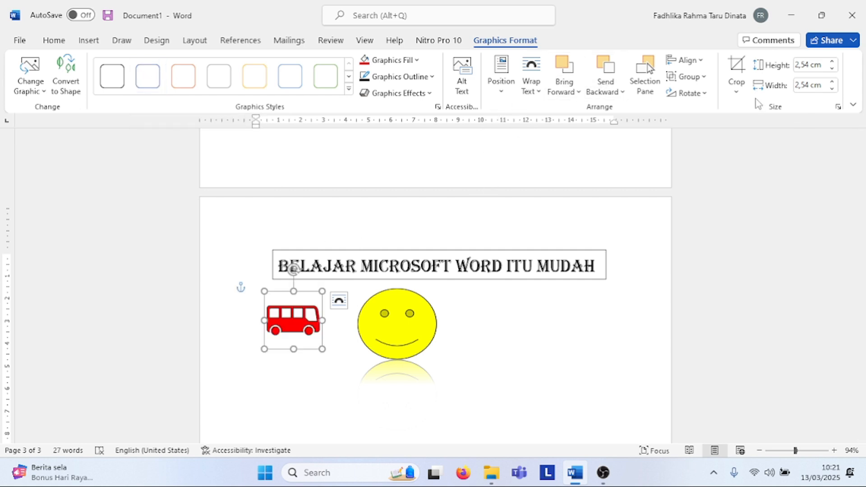
pyautogui.click(349, 379)
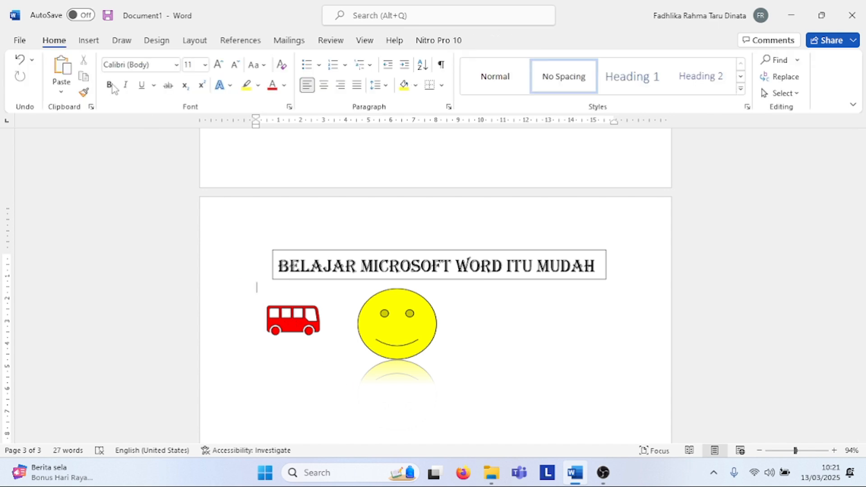
pyautogui.click(89, 41)
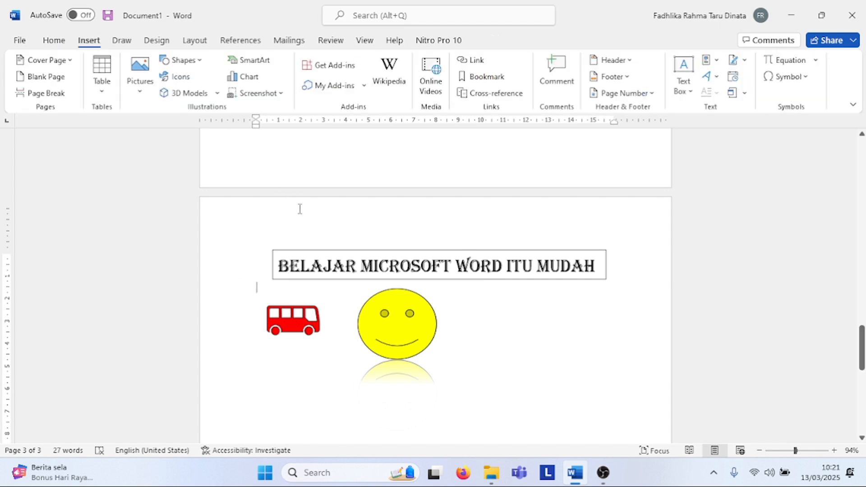
# Move the red bus icon slightly up and closer to the yellow smiley face.
pyautogui.moveTo(306, 317); pyautogui.dragTo(316, 312)
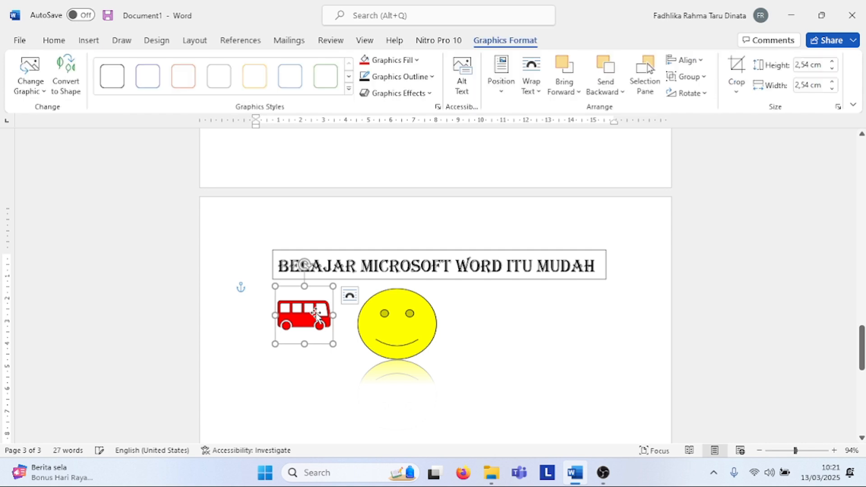
pyautogui.click(476, 324)
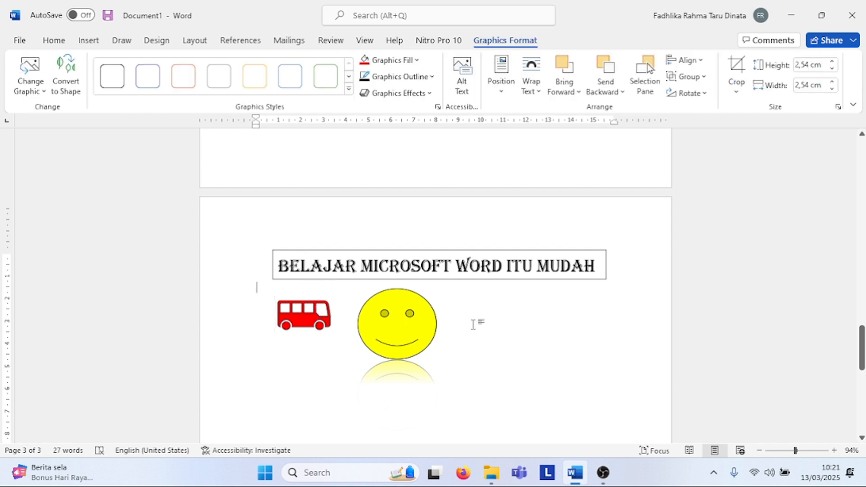
# Try to insert the balloons model from the All Animated Models category of the stock 3D models.
pyautogui.click(89, 41)
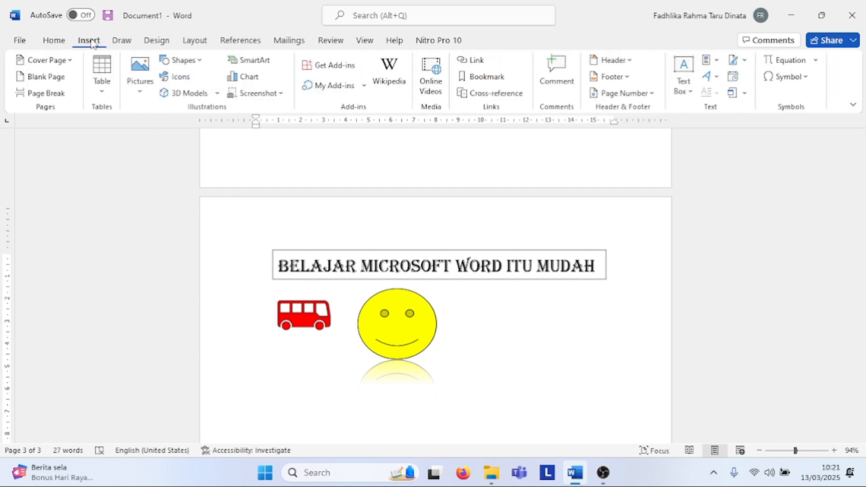
pyautogui.click(217, 93)
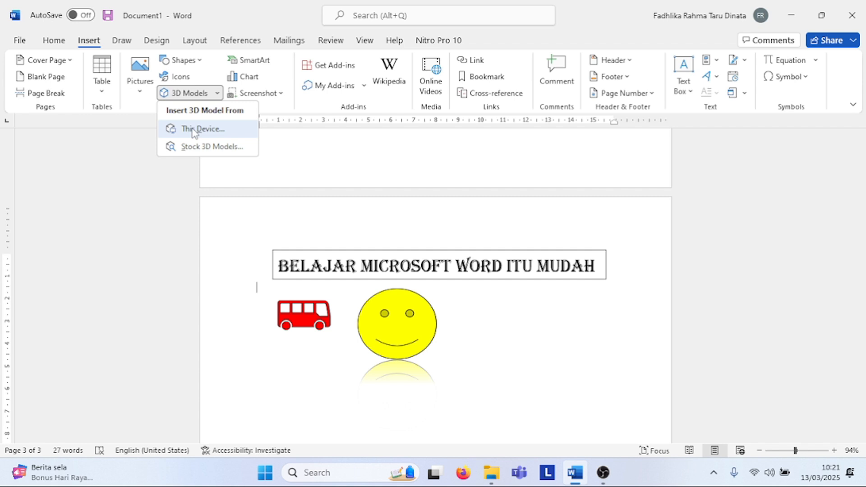
pyautogui.click(201, 148)
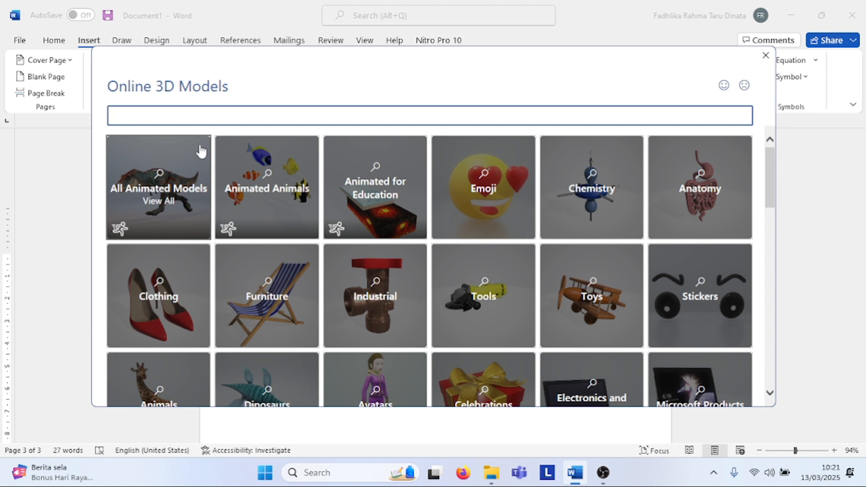
pyautogui.click(199, 149)
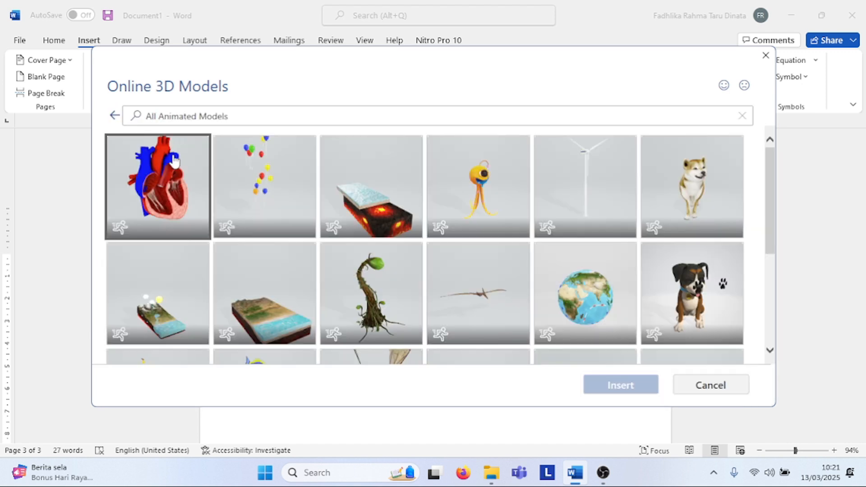
pyautogui.doubleClick(275, 190)
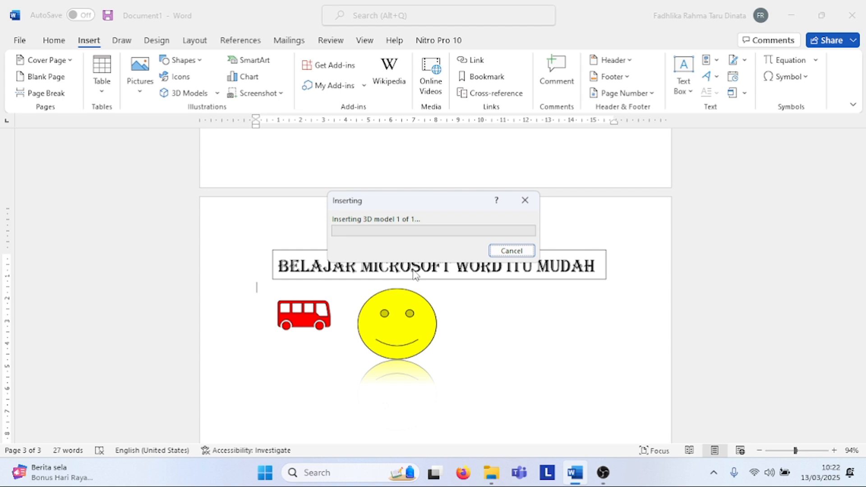
pyautogui.click(512, 251)
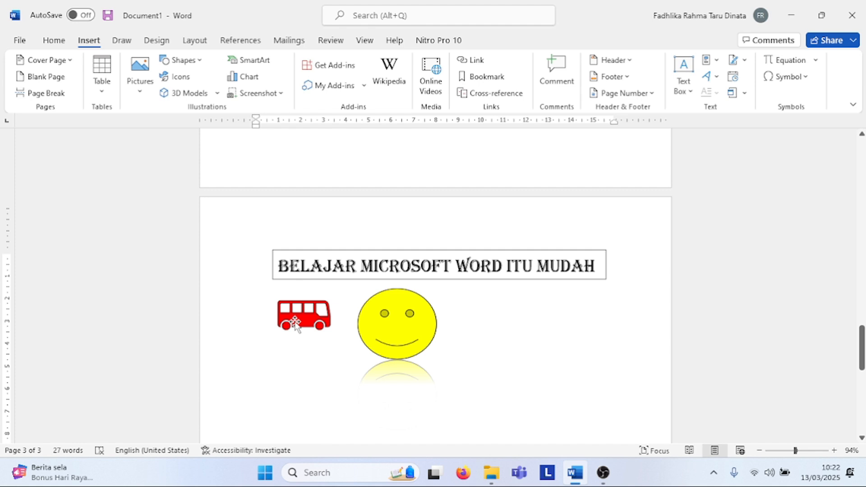
pyautogui.press('Return')
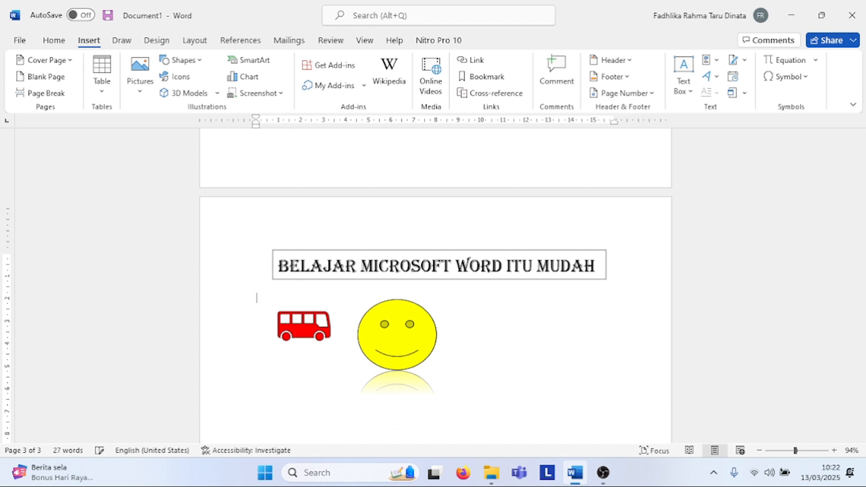
pyautogui.press('BackSpace')
# Insert a SmartArt list graphic with three vertical bulleted columns, each with a picture placeholder at its top-left corner.
pyautogui.scroll(-3, 495, 362)
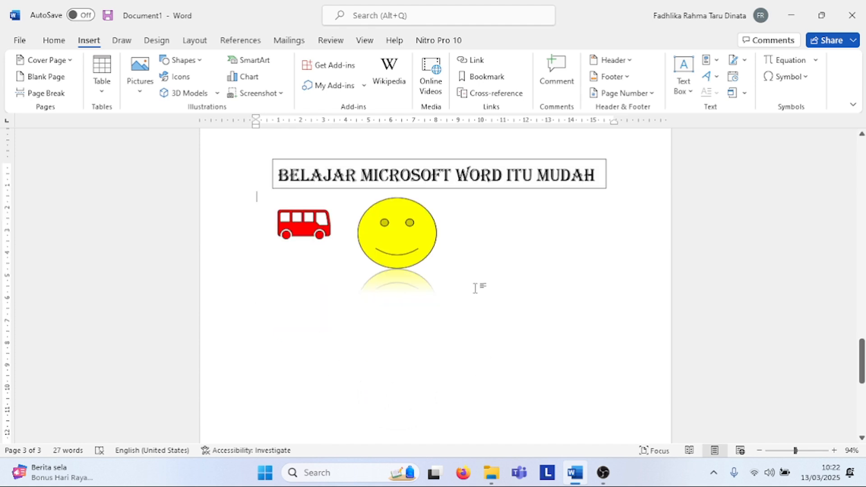
pyautogui.click(259, 67)
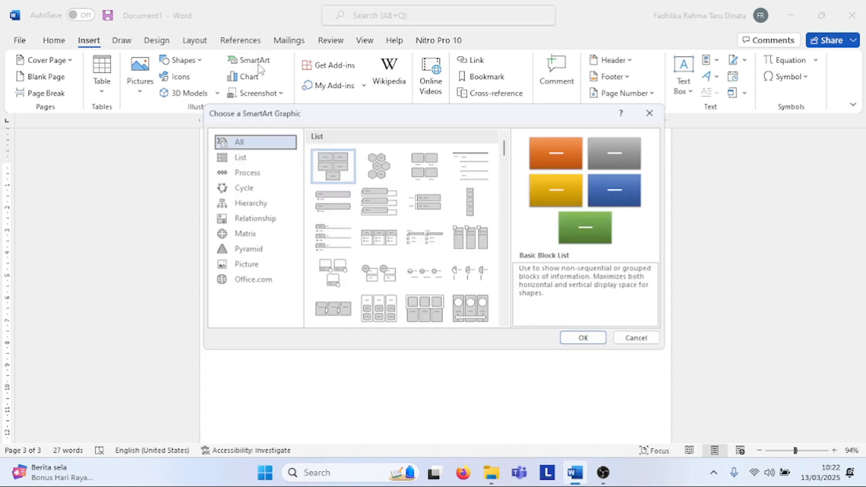
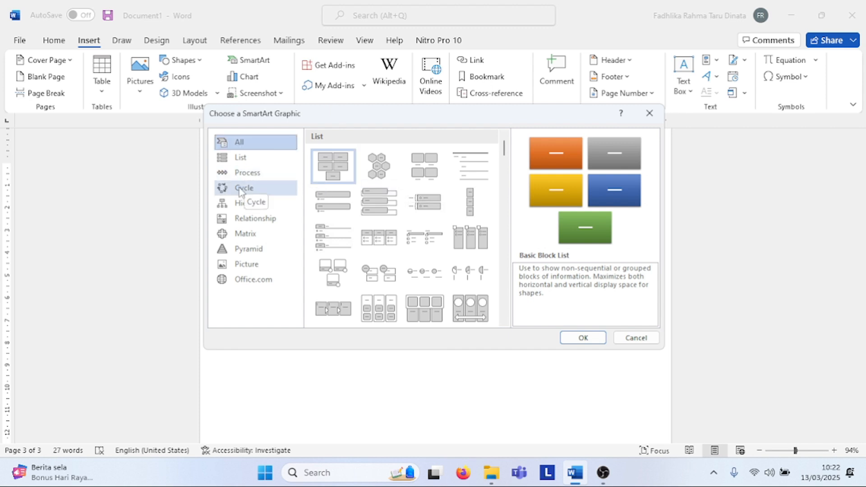
pyautogui.click(242, 158)
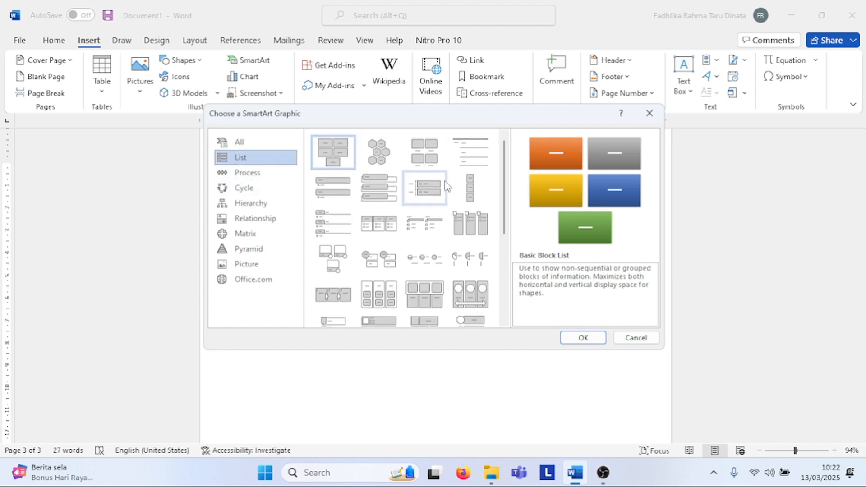
pyautogui.click(259, 175)
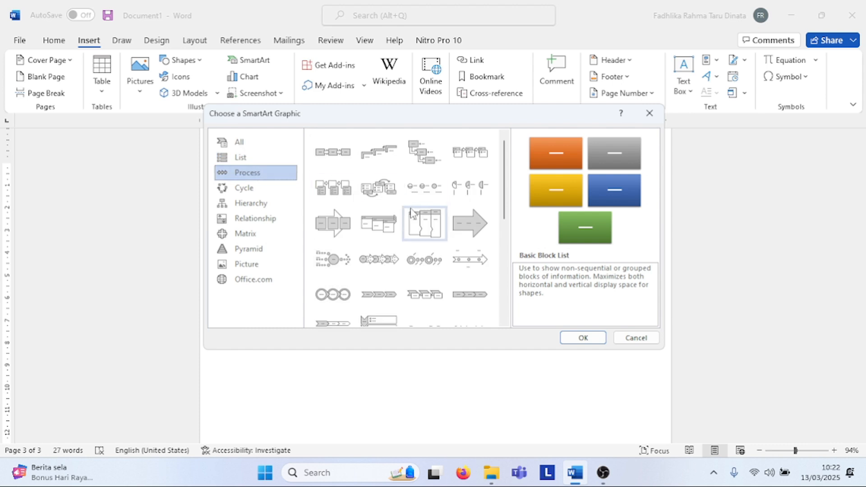
pyautogui.click(246, 145)
pyautogui.scroll(-2, 397, 277)
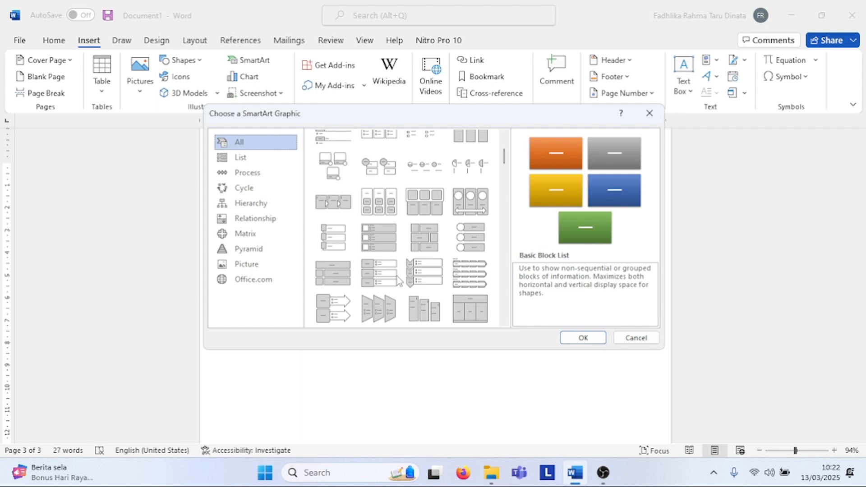
pyautogui.scroll(1, 440, 221)
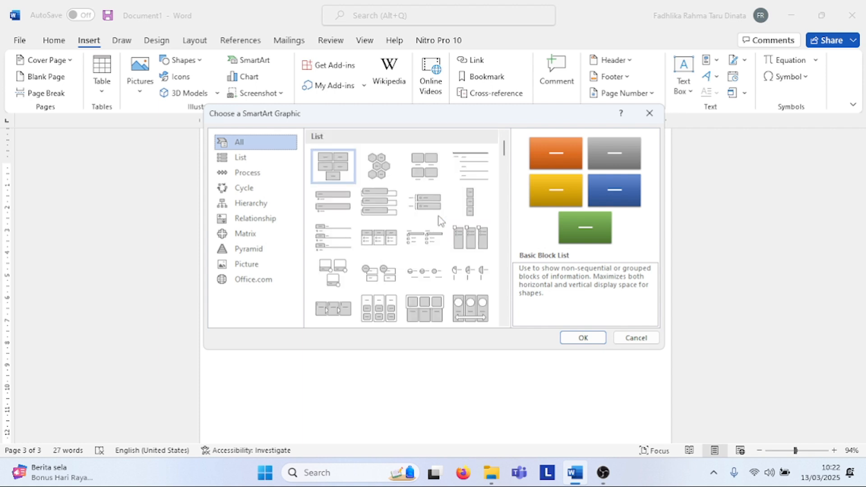
pyautogui.doubleClick(460, 234)
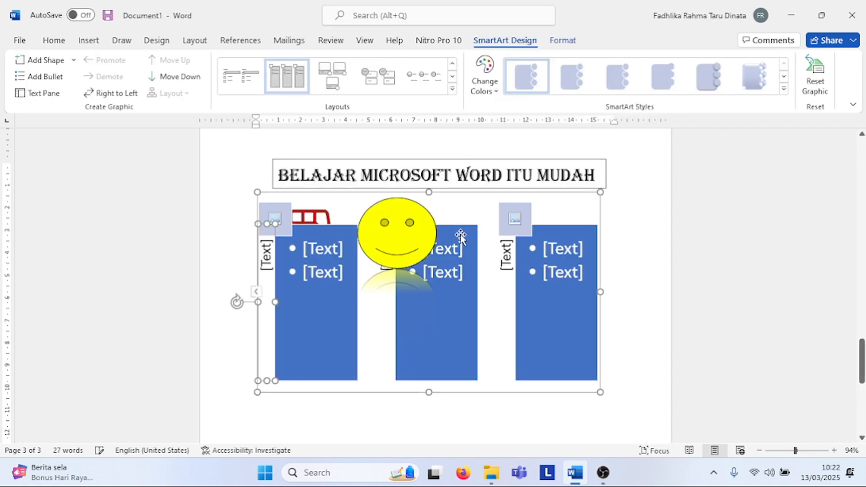
# Reduce the height of the SmartArt graphic while keeping its full width.
pyautogui.moveTo(460, 319); pyautogui.dragTo(459, 371)
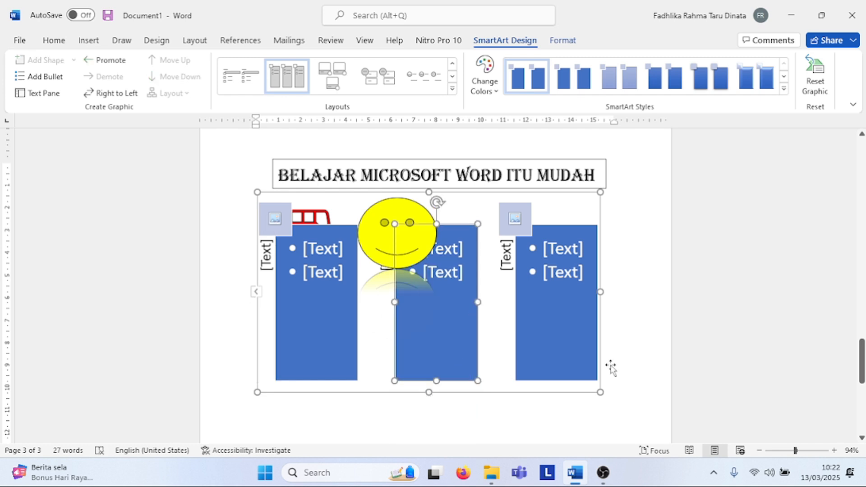
pyautogui.scroll(-2, 650, 358)
pyautogui.scroll(2, 582, 272)
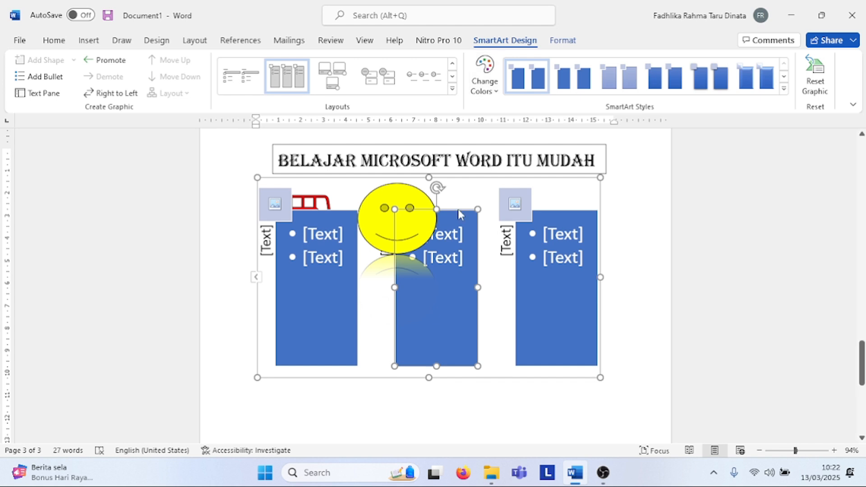
pyautogui.moveTo(312, 179); pyautogui.dragTo(318, 351)
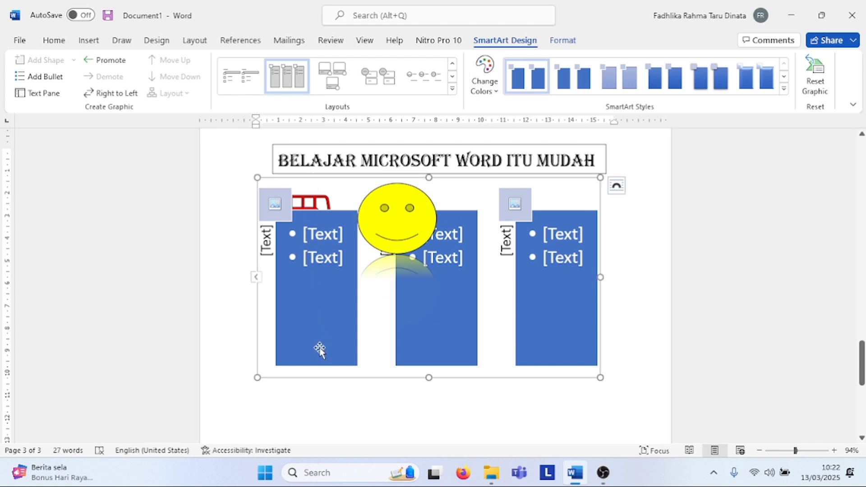
pyautogui.moveTo(429, 177); pyautogui.dragTo(432, 289)
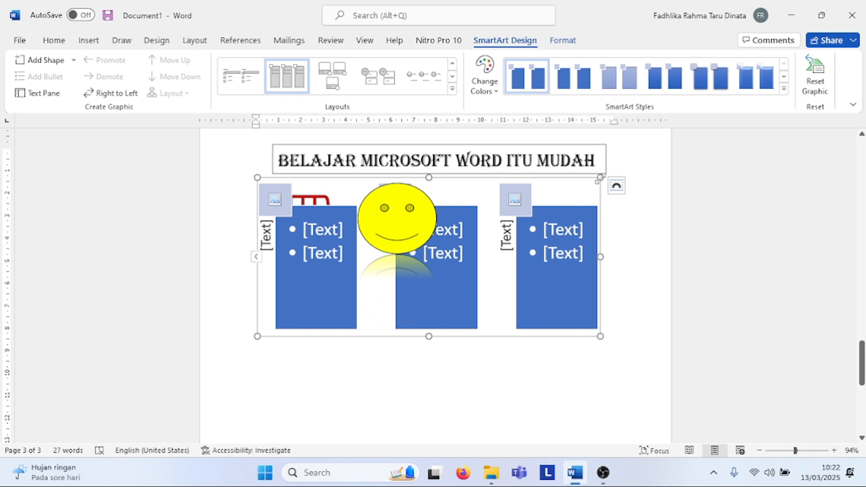
# Set the SmartArt graphic's text wrapping to Behind Text and place it below the bus and smiley face.
pyautogui.click(617, 186)
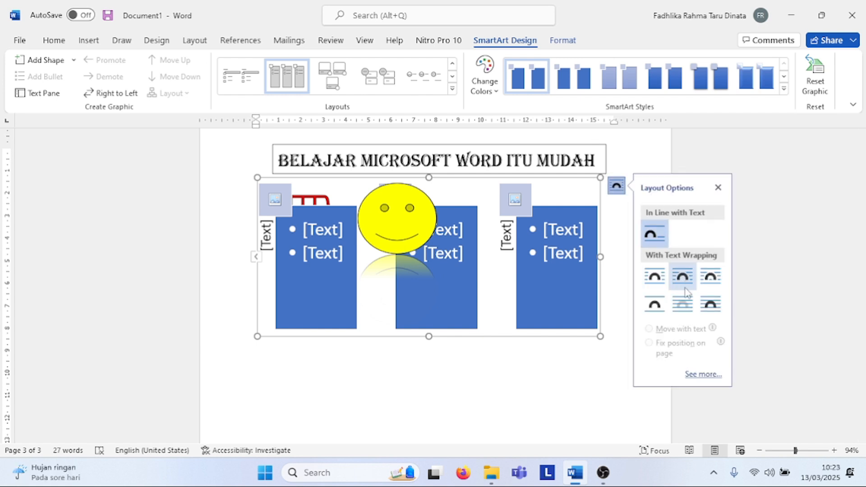
pyautogui.click(689, 306)
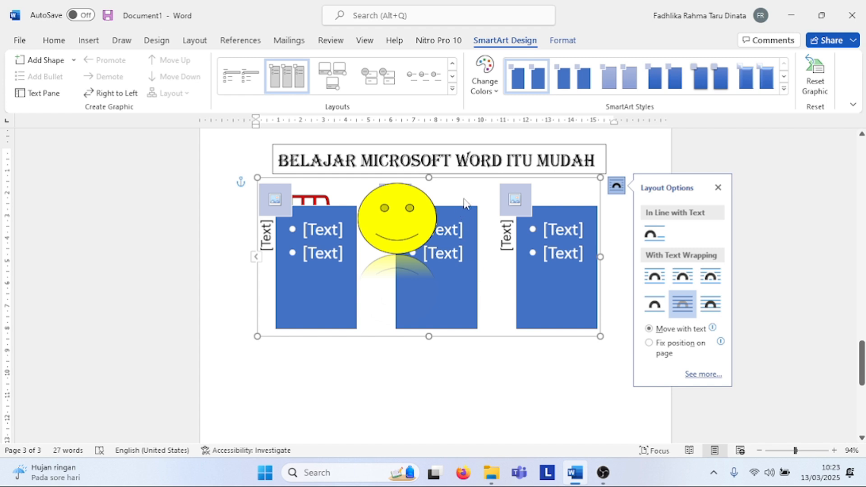
pyautogui.moveTo(465, 181); pyautogui.dragTo(466, 303)
pyautogui.scroll(-3, 662, 282)
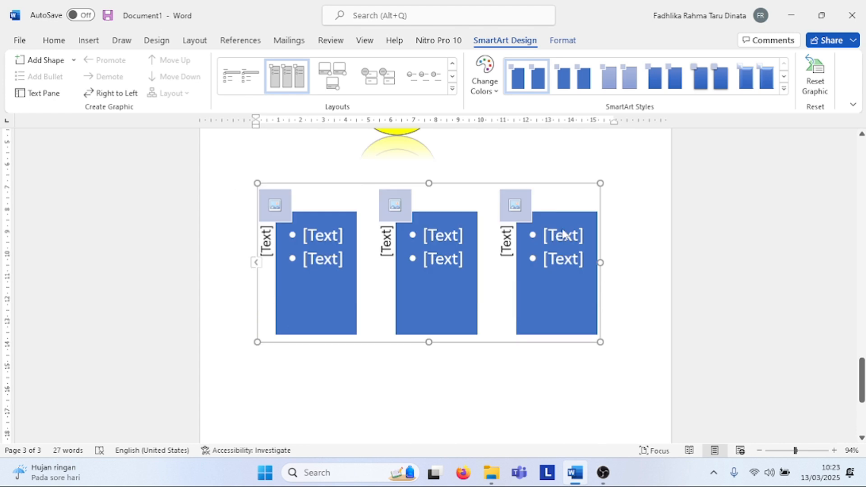
pyautogui.moveTo(473, 185); pyautogui.dragTo(473, 222)
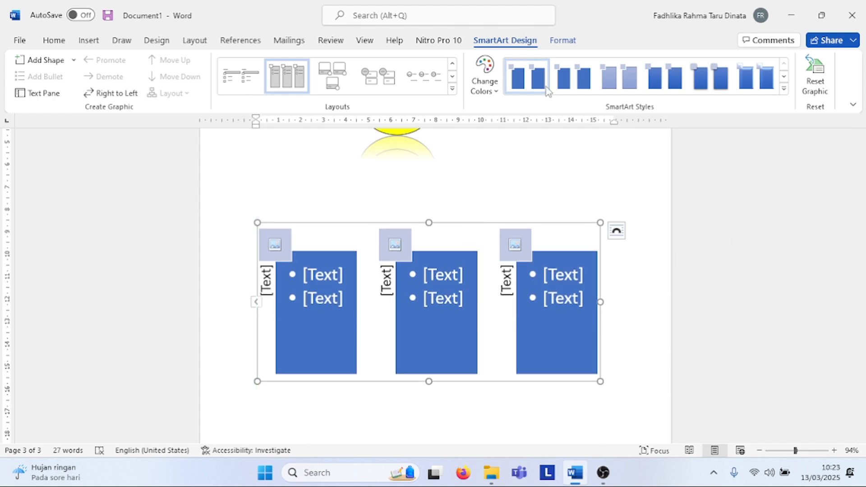
# Recolor the SmartArt graphic with the Colorful variation that makes its columns yellow, green and blue.
pyautogui.click(494, 76)
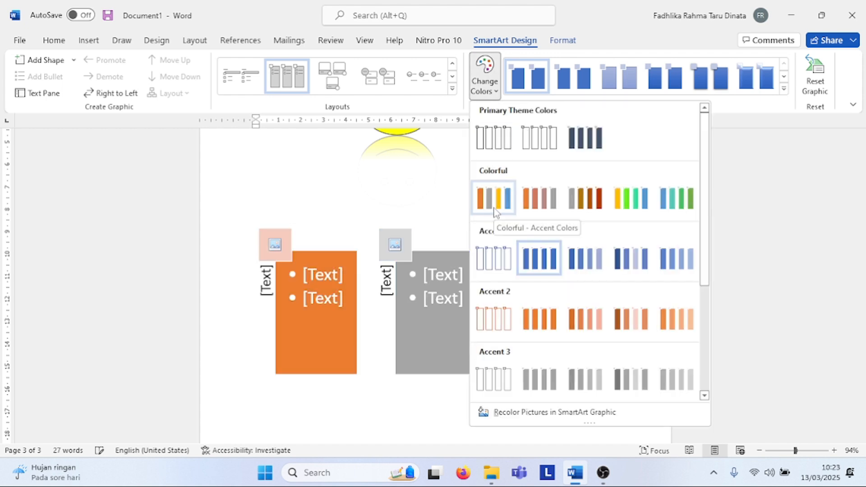
pyautogui.click(626, 204)
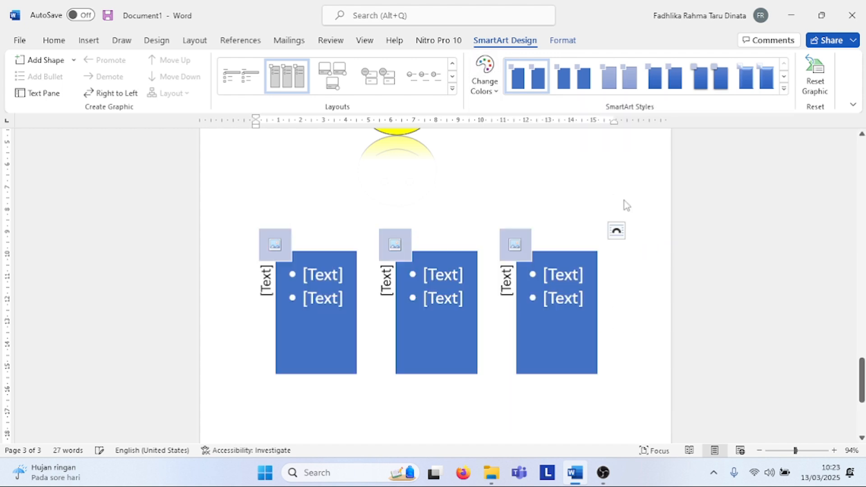
# Fill the first column's picture placeholder with the solid smiling face with halo from the stock icons.
pyautogui.click(276, 246)
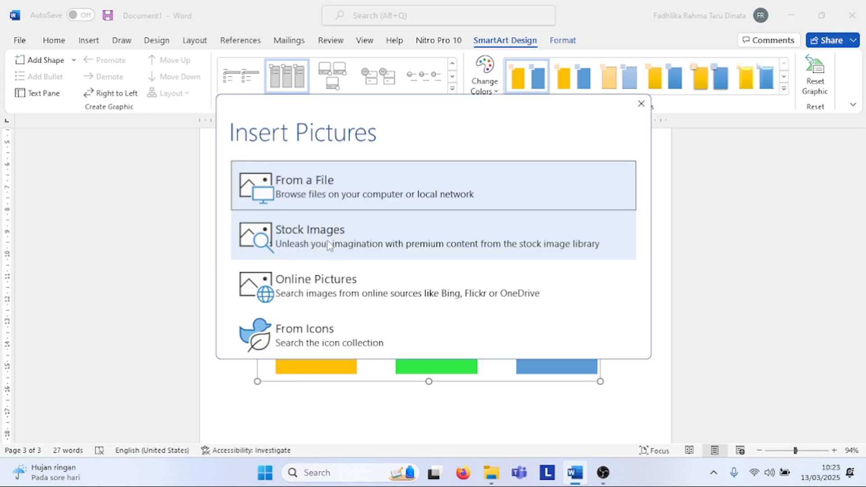
pyautogui.click(304, 335)
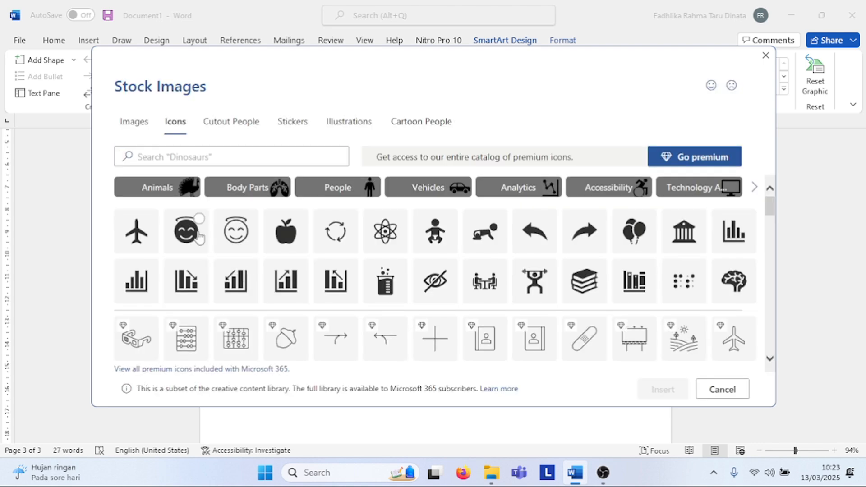
pyautogui.press('Escape')
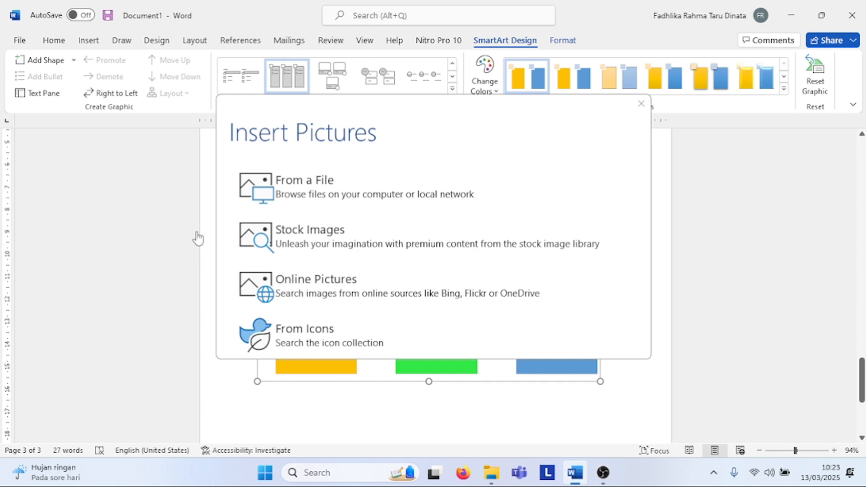
pyautogui.press('Escape')
pyautogui.click(195, 238)
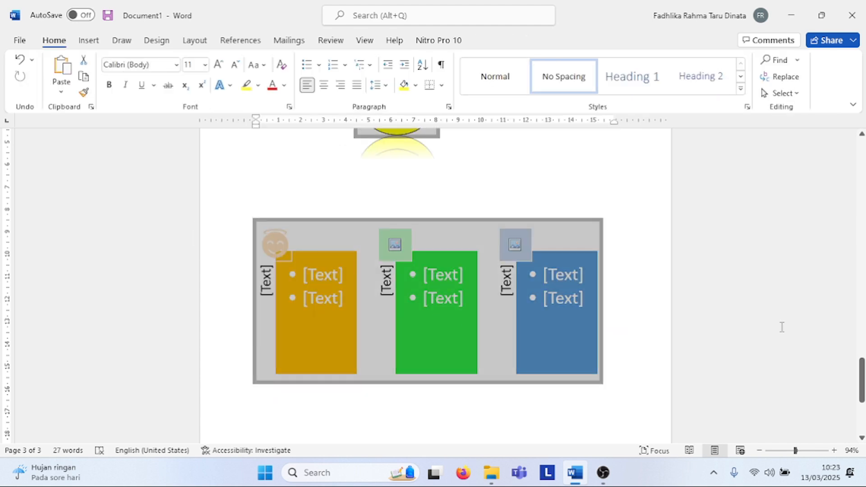
# Recolor the halo smiley icon in the SmartArt graphic's first column with a black graphics fill.
pyautogui.scroll(2, 331, 296)
pyautogui.click(280, 329)
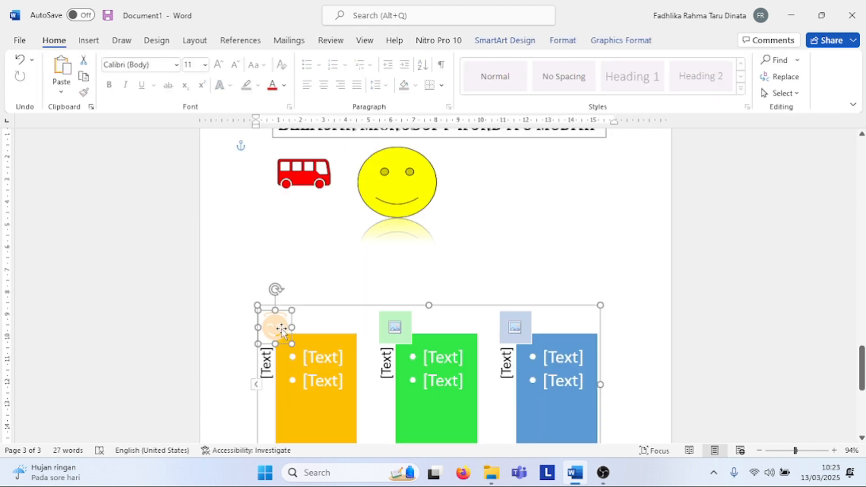
pyautogui.click(560, 43)
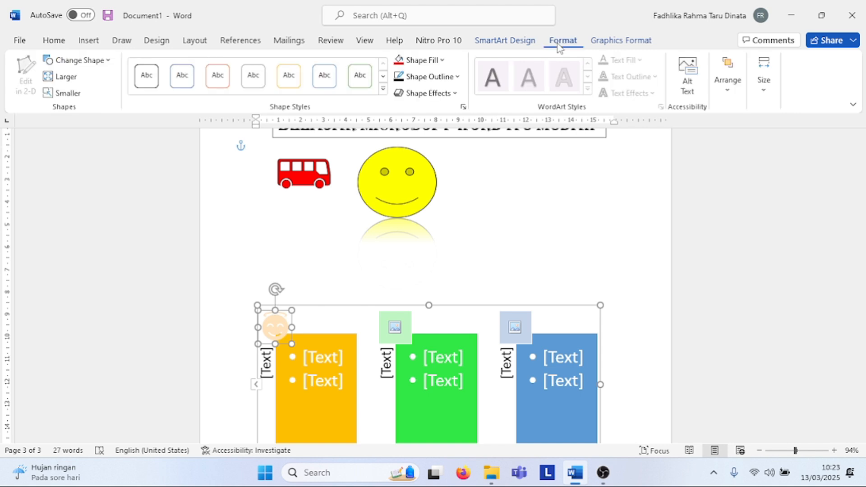
pyautogui.click(605, 44)
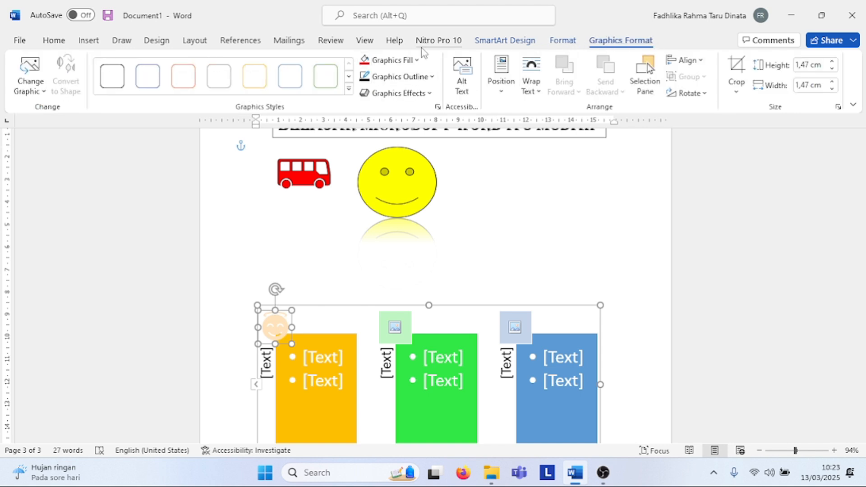
pyautogui.click(419, 61)
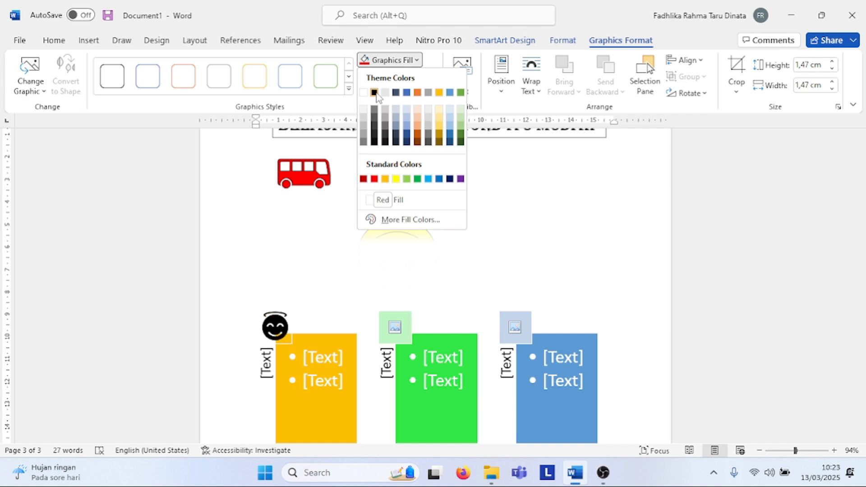
pyautogui.click(375, 93)
pyautogui.click(716, 323)
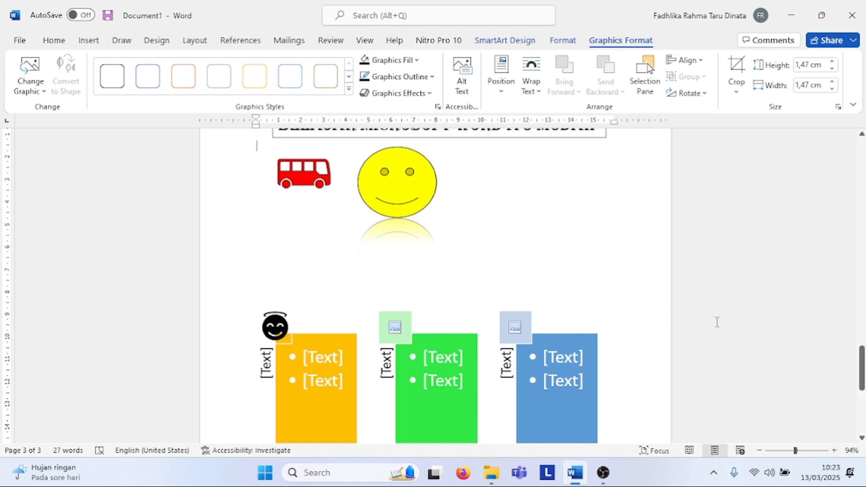
# Label the SmartArt graphic's first column "senin" in its vertical text placeholder.
pyautogui.scroll(-2, 717, 322)
pyautogui.click(269, 289)
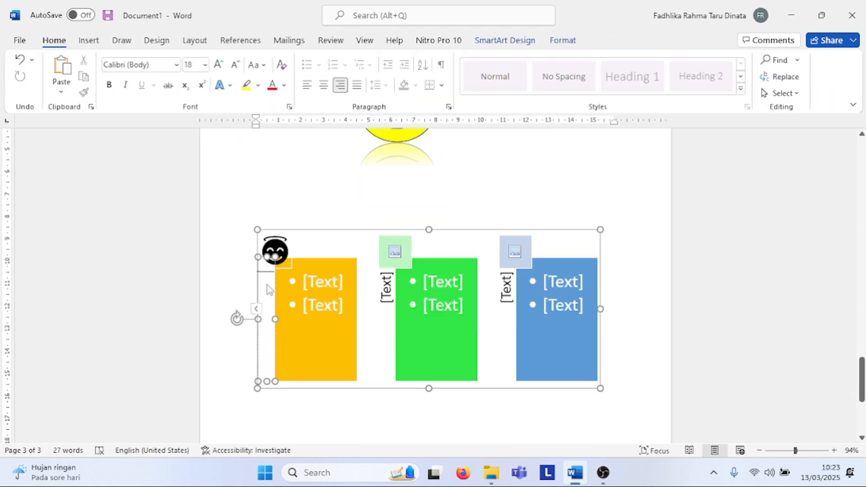
pyautogui.write('senu')
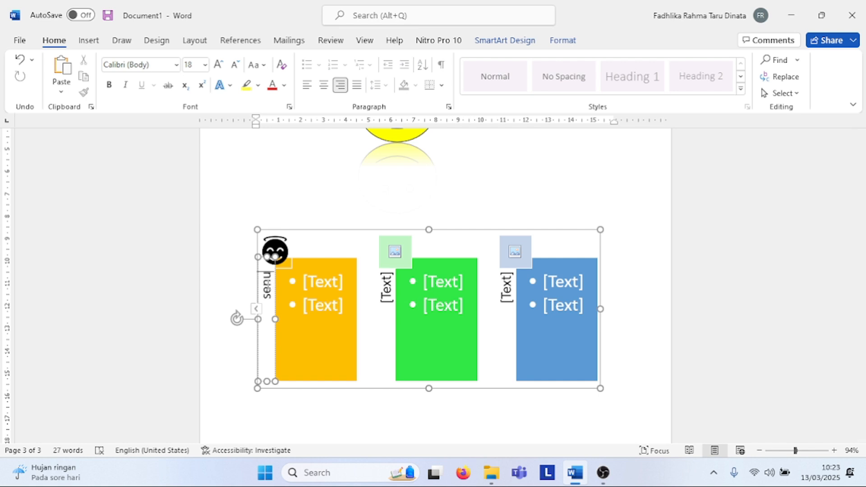
pyautogui.press('BackSpace')
pyautogui.write('in')
# Fill the yellow column's two bullets with "Mtk" and "INFORMATIKA".
pyautogui.click(343, 284)
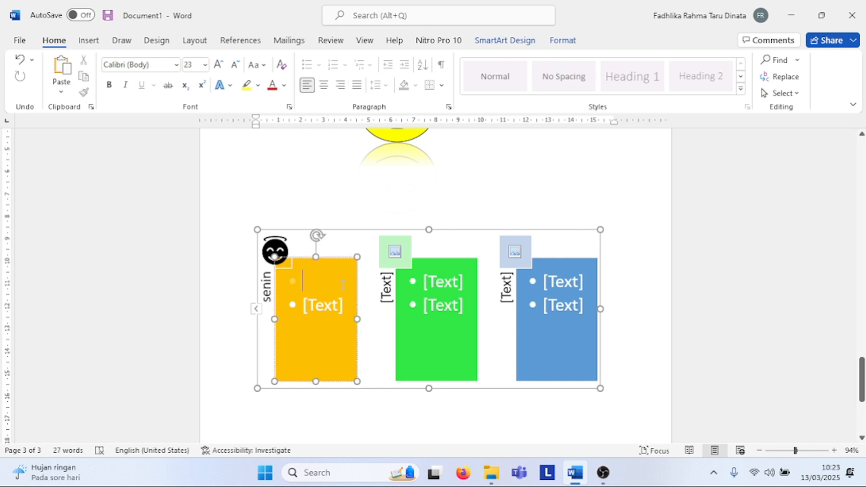
pyautogui.write('mat')
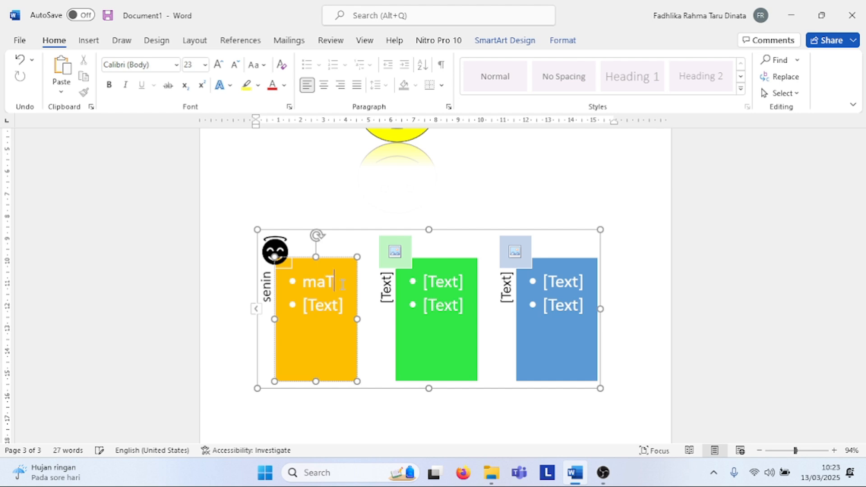
pyautogui.press('BackSpace')
pyautogui.press('BackSpace')
pyautogui.press('BackSpace')
pyautogui.write('Mtk')
pyautogui.press('Down')
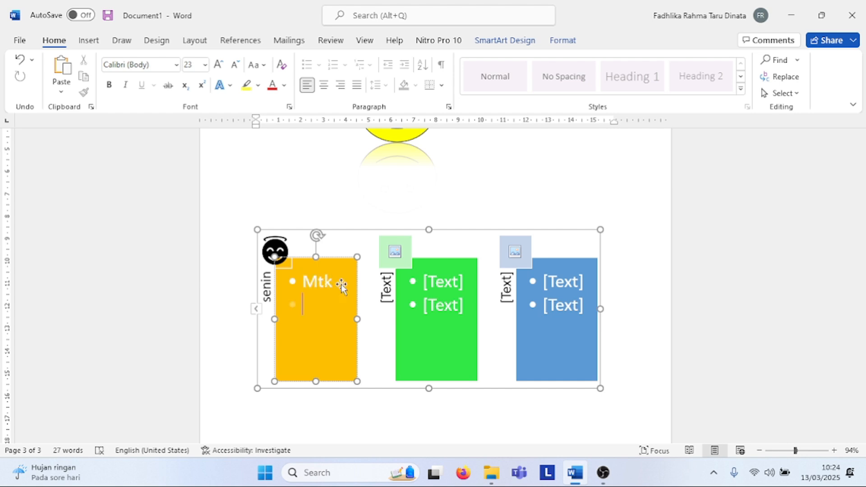
pyautogui.write('iNFORMATI')
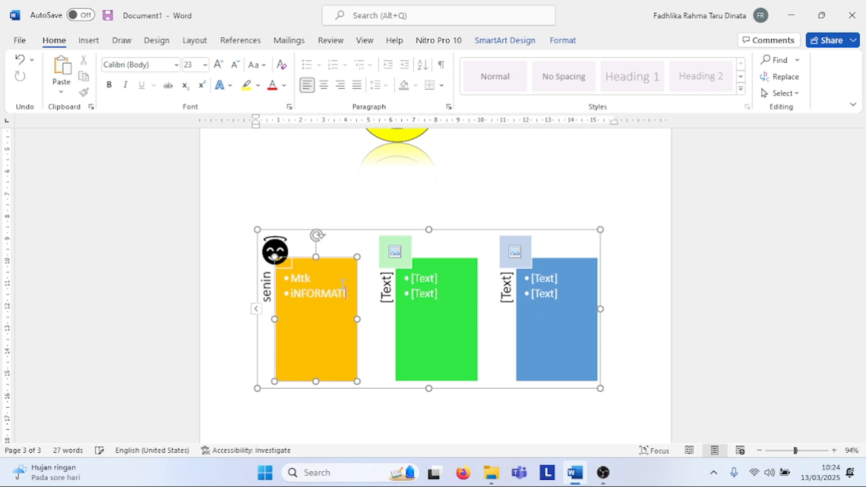
pyautogui.write('KA')
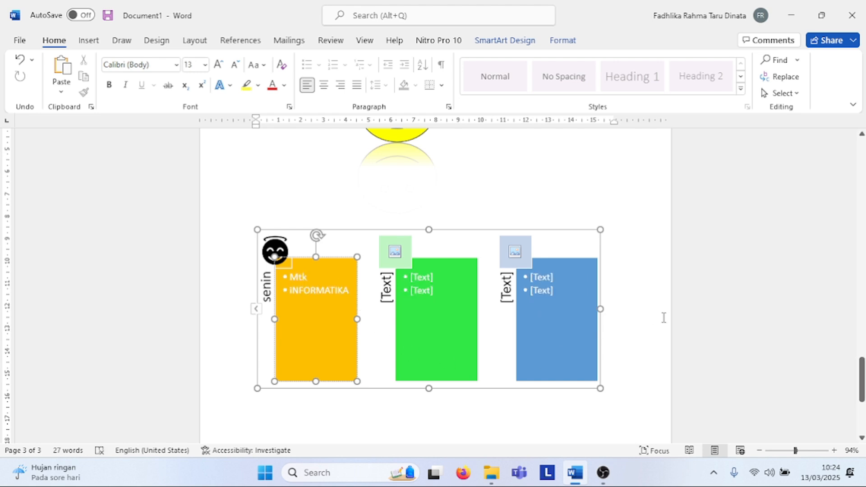
pyautogui.click(713, 312)
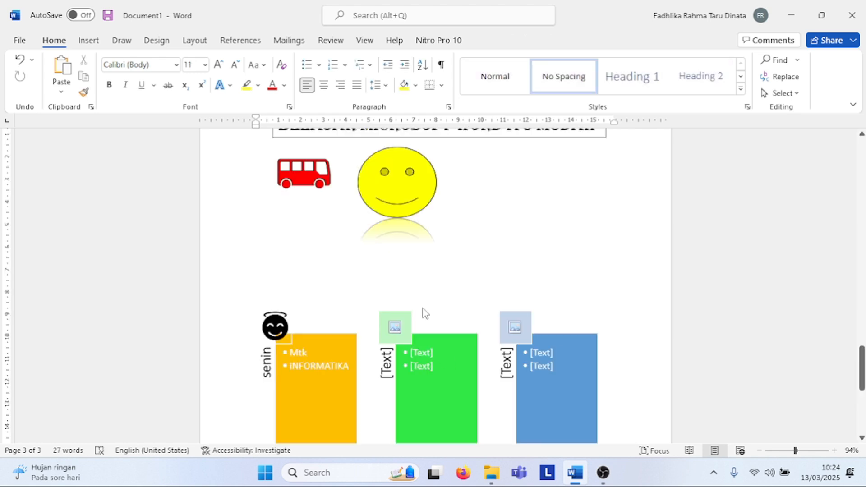
# Look through the available chart types for insertion, including line, pie, bar, area and map.
pyautogui.click(89, 41)
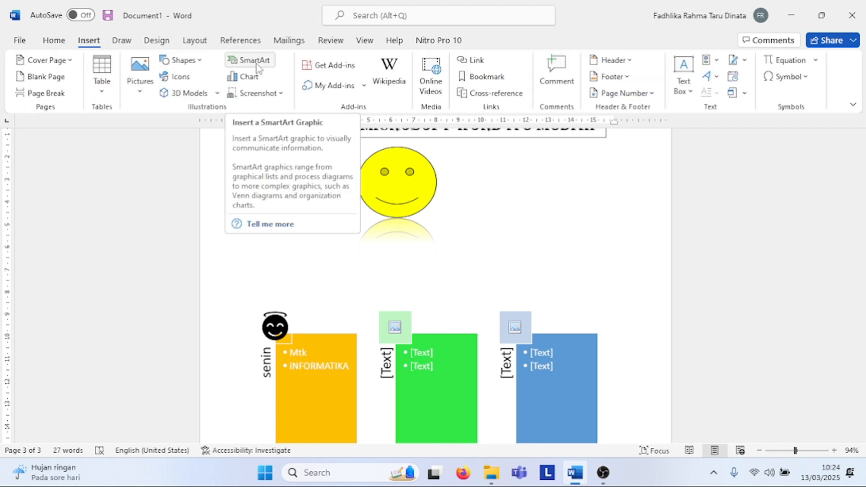
pyautogui.scroll(-4, 768, 273)
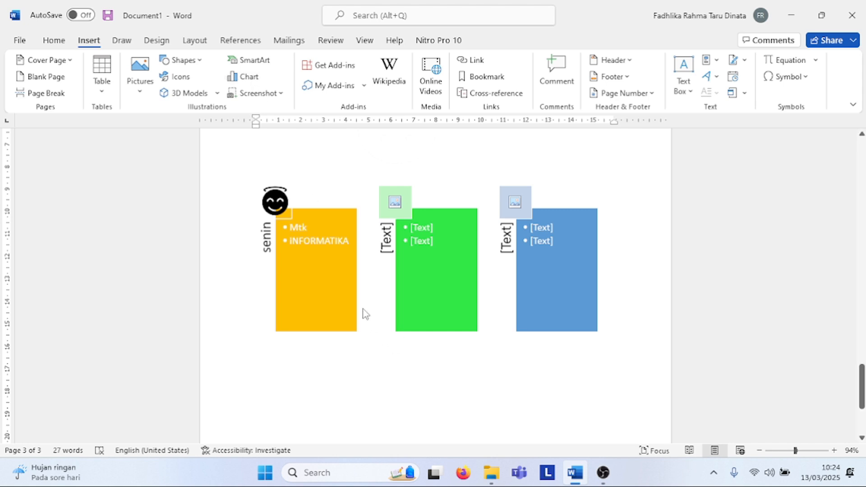
pyautogui.click(255, 80)
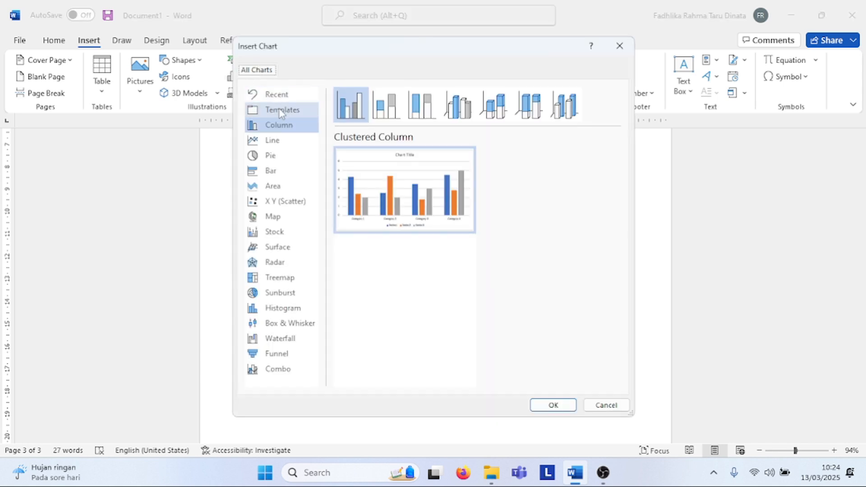
pyautogui.click(283, 143)
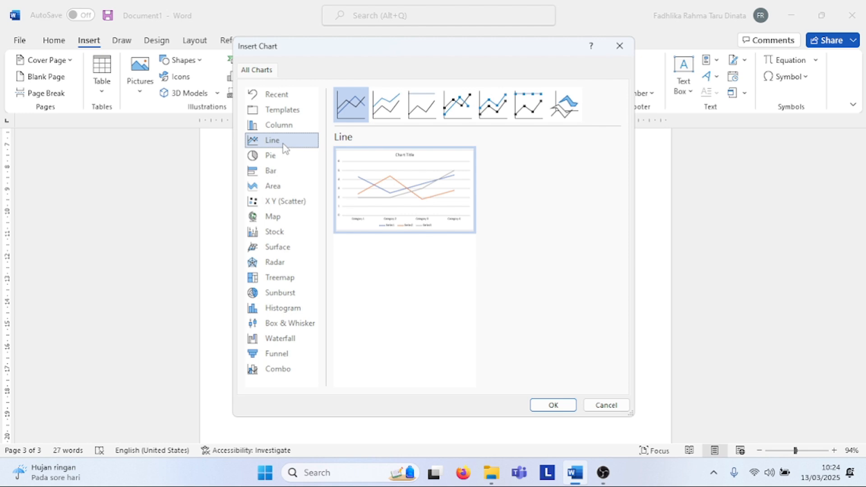
pyautogui.click(279, 158)
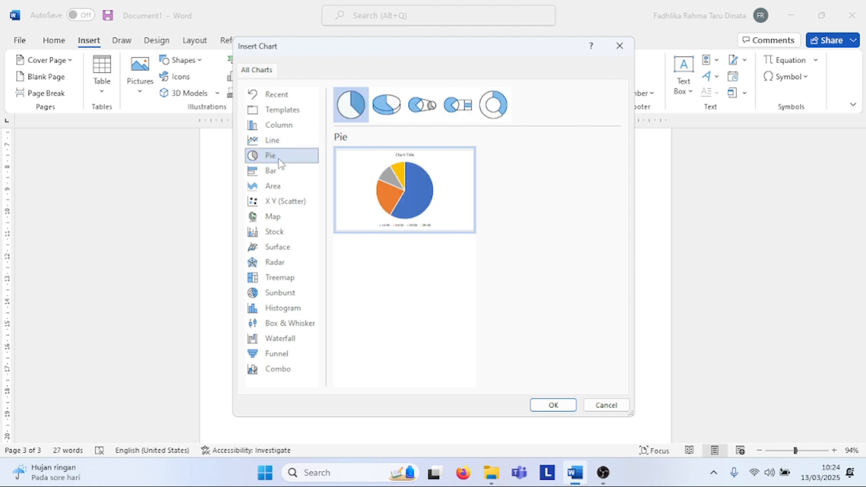
pyautogui.click(279, 171)
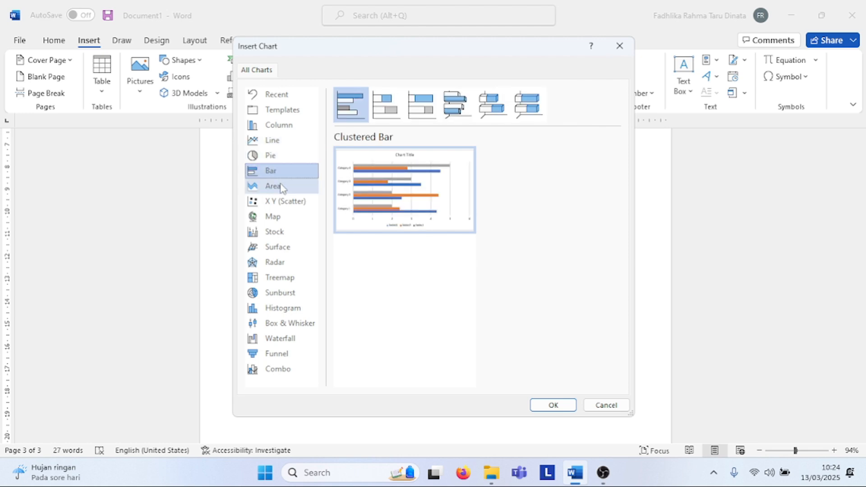
pyautogui.click(280, 187)
pyautogui.click(282, 218)
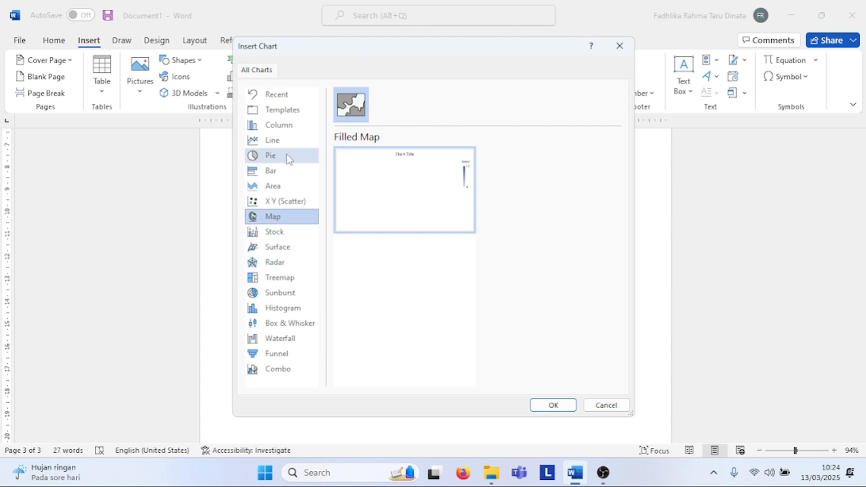
# Insert a basic Line chart into the document.
pyautogui.click(280, 140)
pyautogui.moveTo(364, 163)
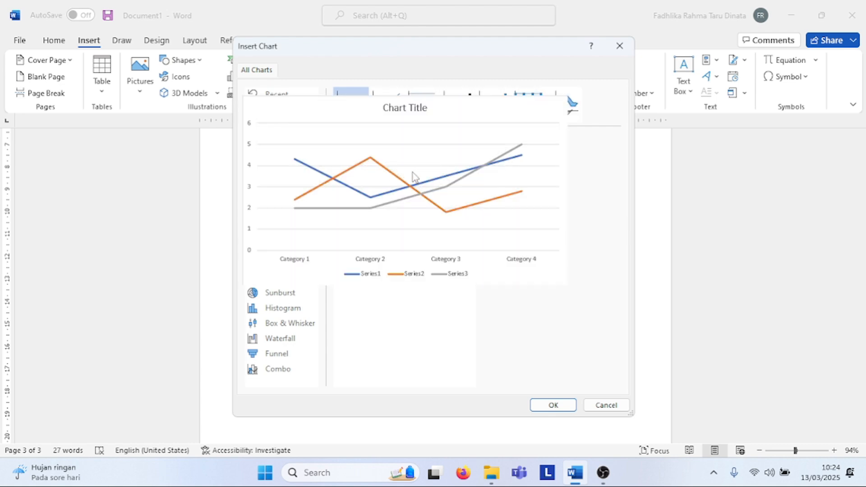
pyautogui.moveTo(469, 222)
pyautogui.click(554, 406)
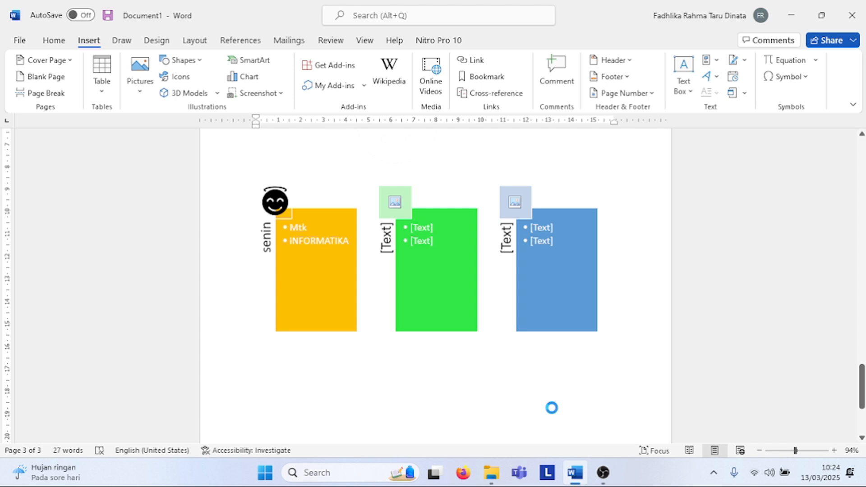
pyautogui.click(604, 473)
pyautogui.click(604, 472)
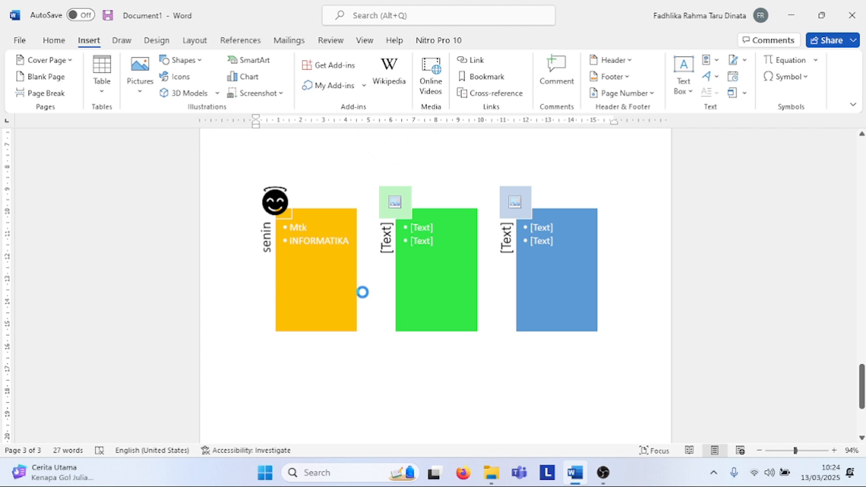
pyautogui.click(362, 298)
# Rename the three series in the chart's data sheet as JANUARI, FEBRUARI and MARET.
pyautogui.scroll(-1, 363, 296)
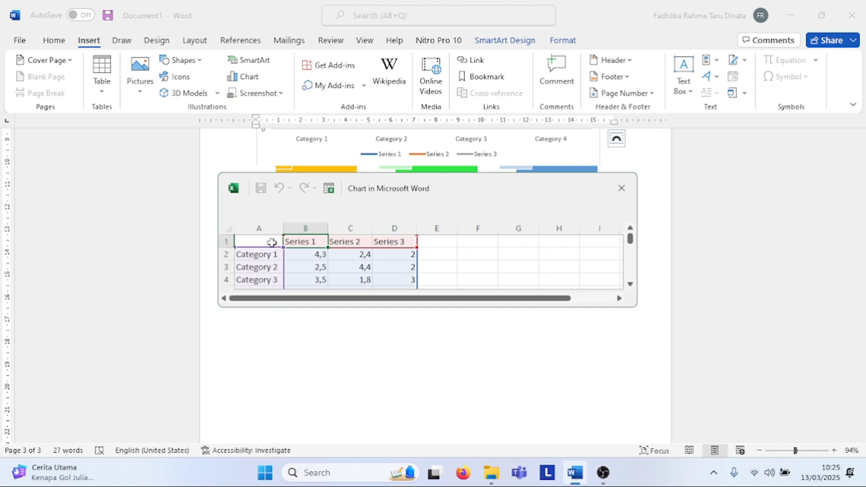
pyautogui.write('PE')
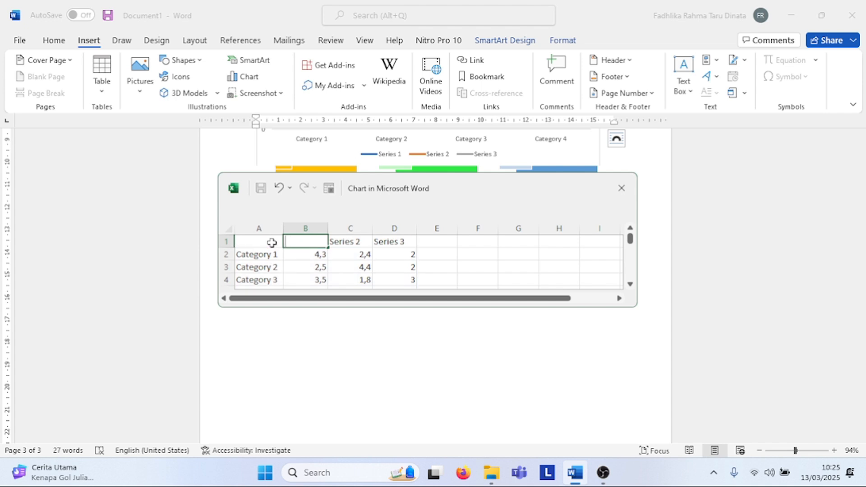
pyautogui.write('JANUARI')
pyautogui.press('Tab')
pyautogui.write('FEB')
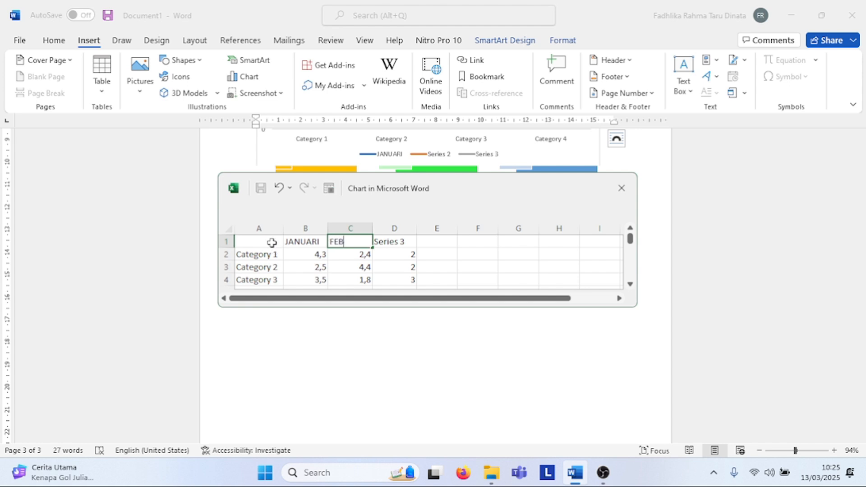
pyautogui.write('RUARI')
pyautogui.press('Tab')
pyautogui.write('AR')
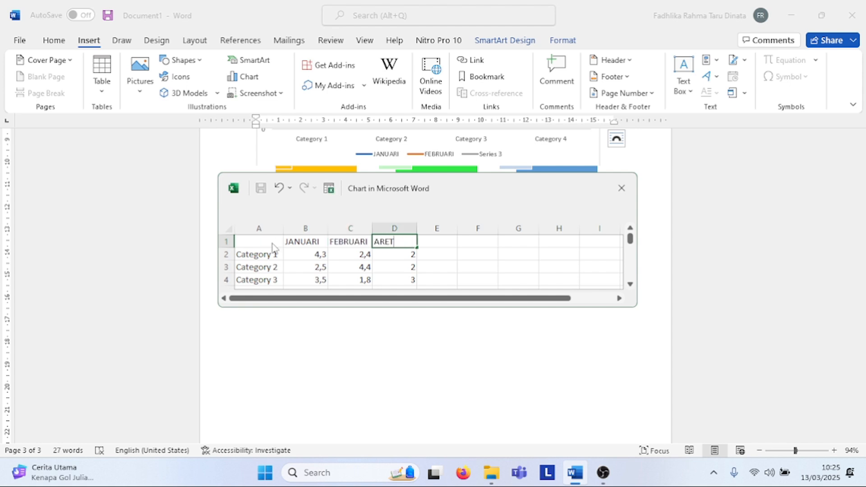
pyautogui.write('MARE')
# Rename the first category as PENSIL and set its JANUARI, FEBRUARI and MARET values to 10000, 500 and 1000.
pyautogui.click(272, 255)
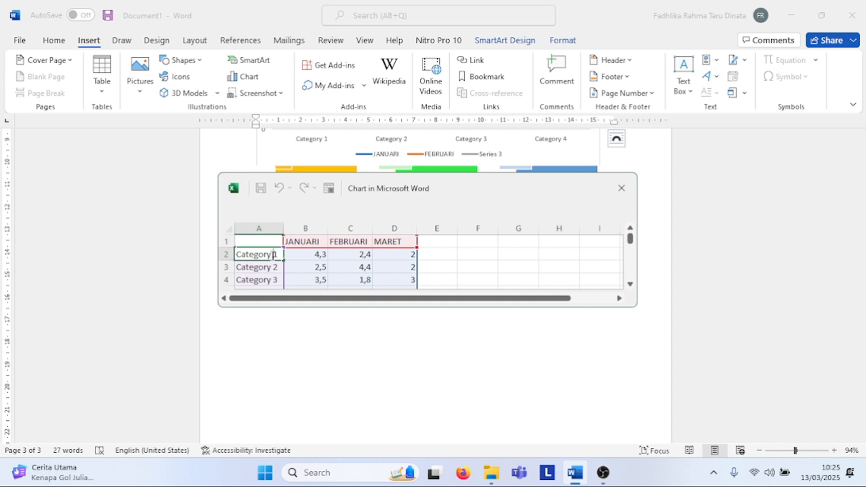
pyautogui.write('C')
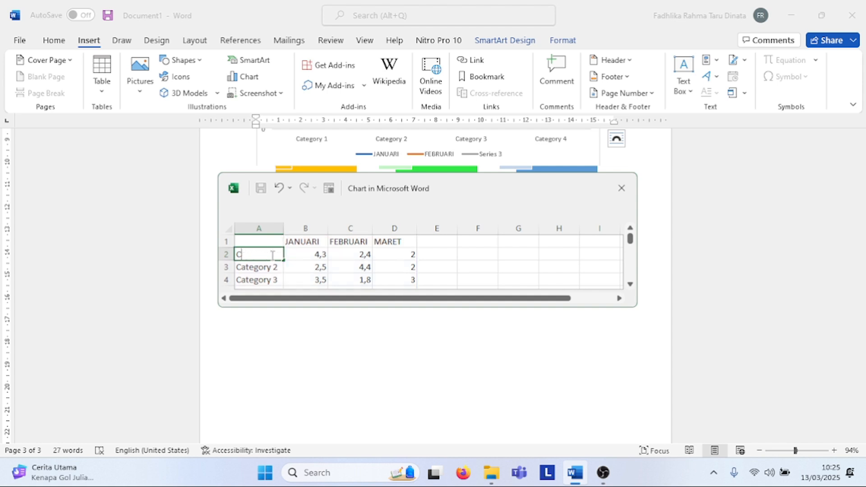
pyautogui.write('aPENSIL')
pyautogui.press('Tab')
pyautogui.write('10')
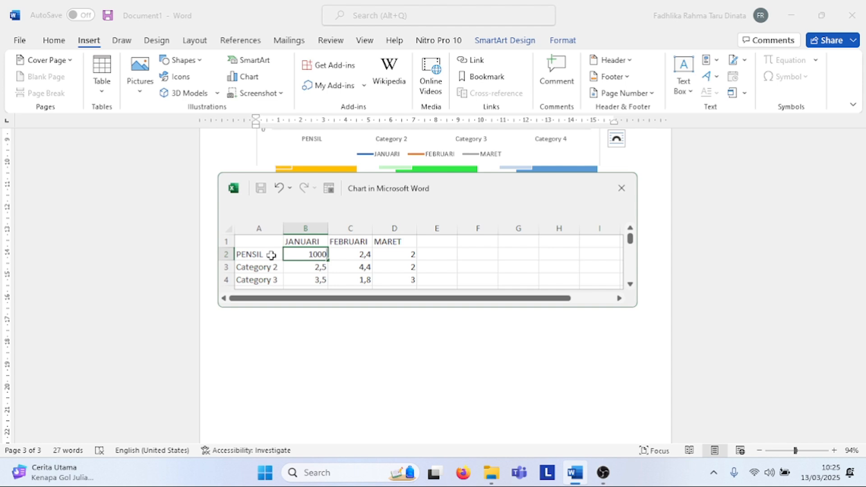
pyautogui.click(364, 258)
pyautogui.write('500')
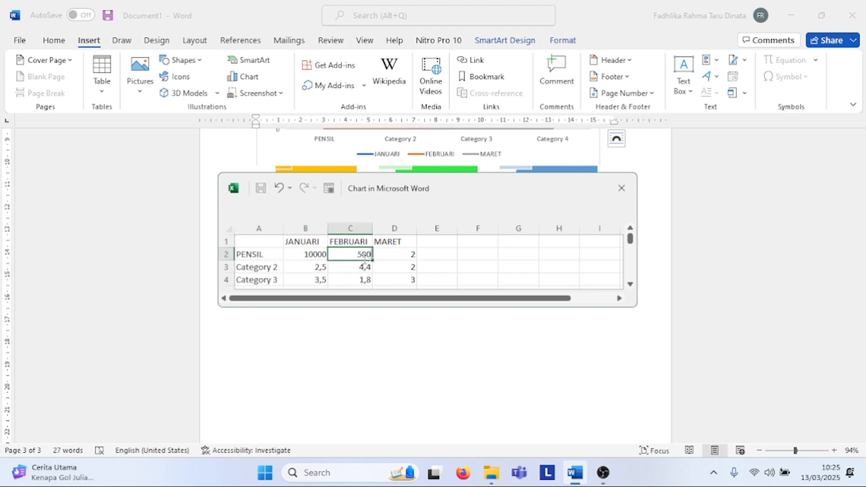
pyautogui.press('Tab')
pyautogui.write('10')
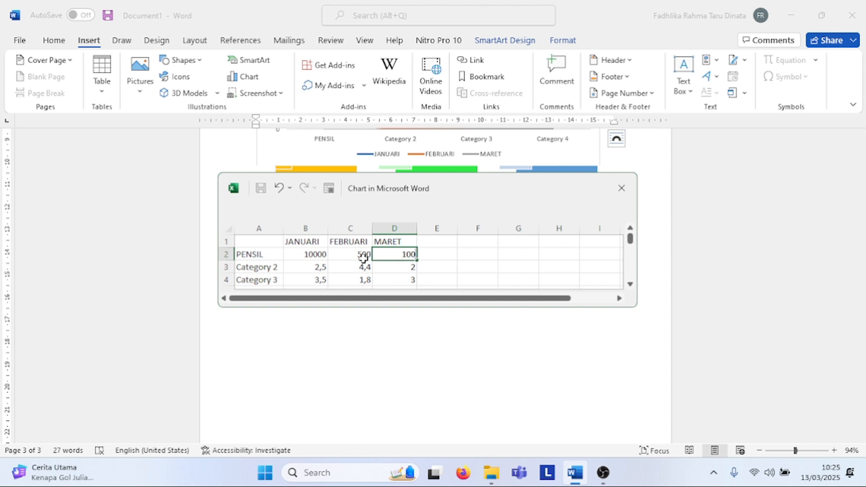
pyautogui.write('00')
# Rename the second category as PENA and set its JANUARI, FEBRUARI and MARET values to 100, 1000 and 2000.
pyautogui.click(270, 268)
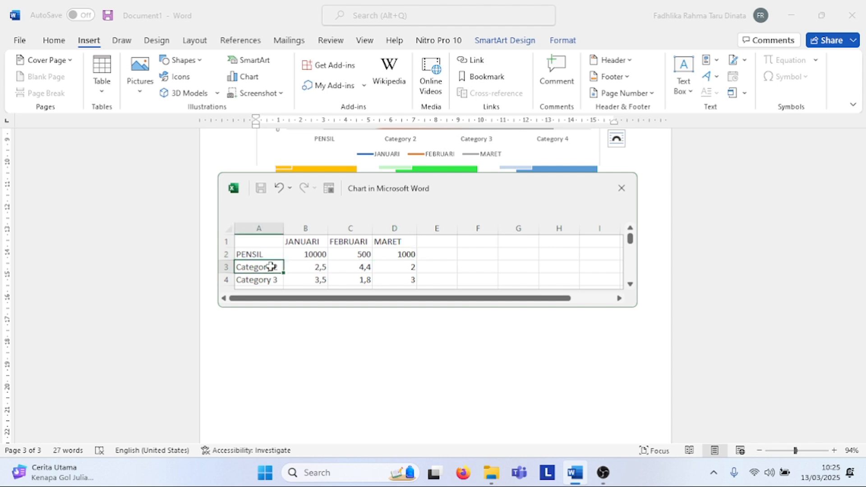
pyautogui.write('PENA')
pyautogui.press('Tab')
pyautogui.write('100')
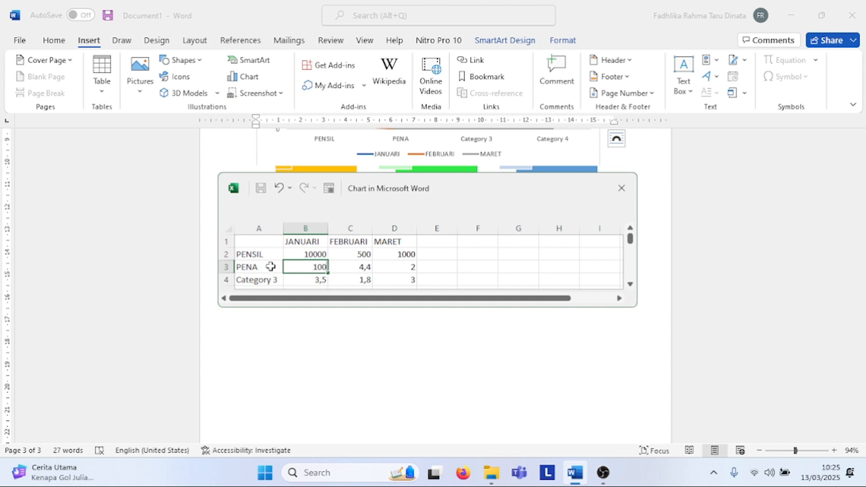
pyautogui.press('Tab')
pyautogui.write('100')
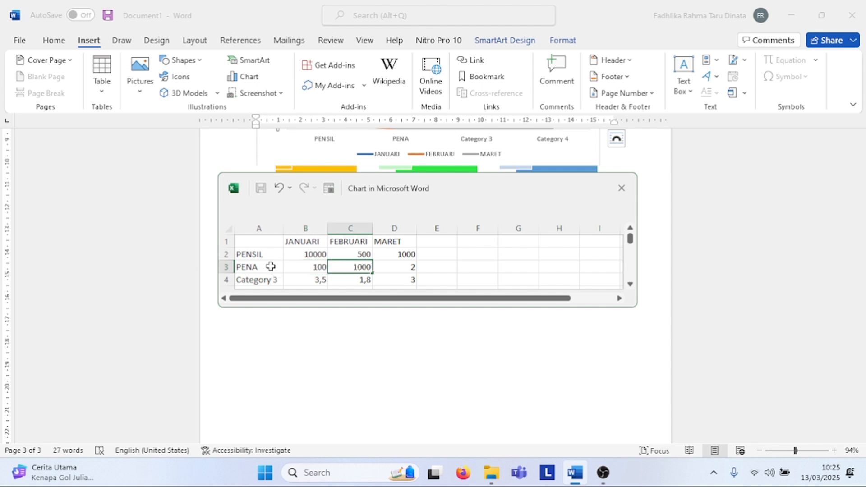
pyautogui.press('Tab')
pyautogui.press('BackSpace')
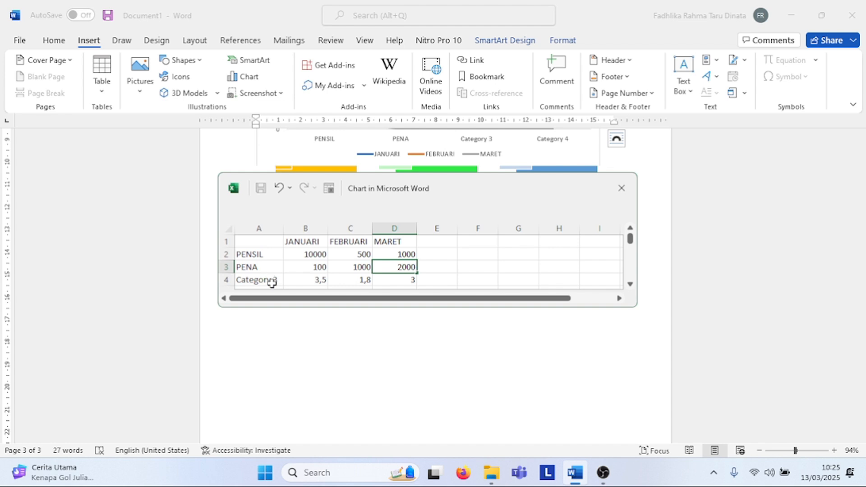
# Clear the third and fourth category rows with their values from the chart's data sheet and close the sheet.
pyautogui.click(271, 288)
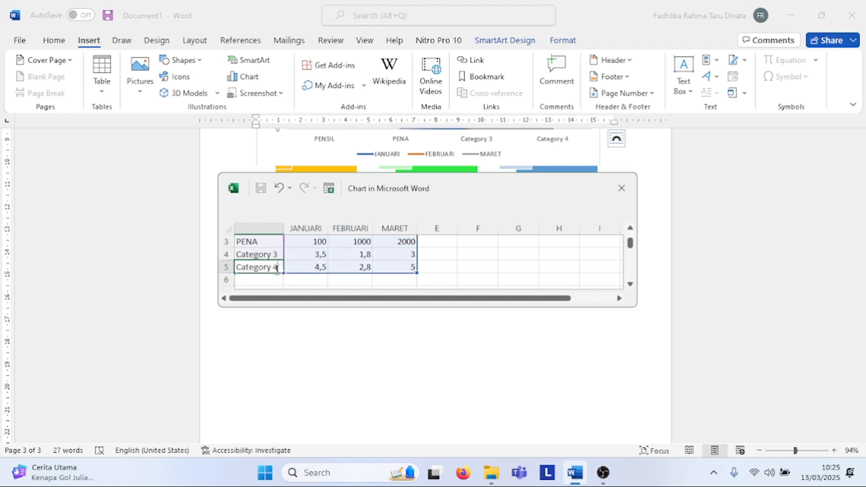
pyautogui.write('PENGGARIS')
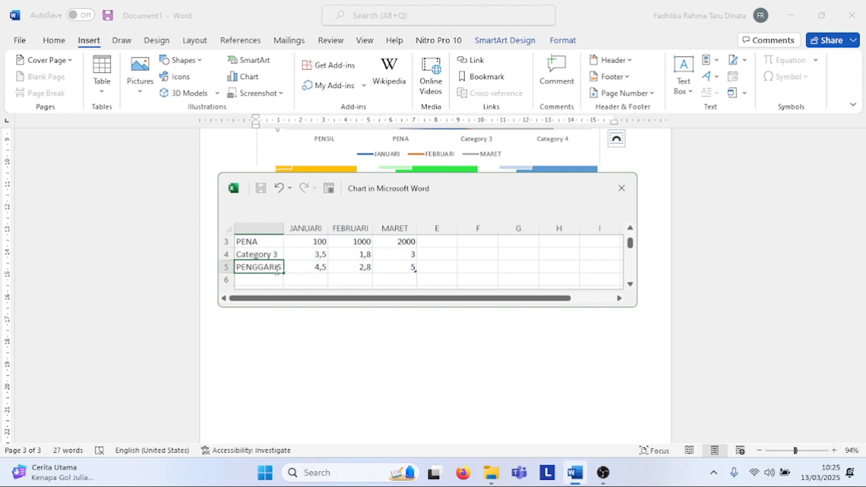
pyautogui.click(278, 257)
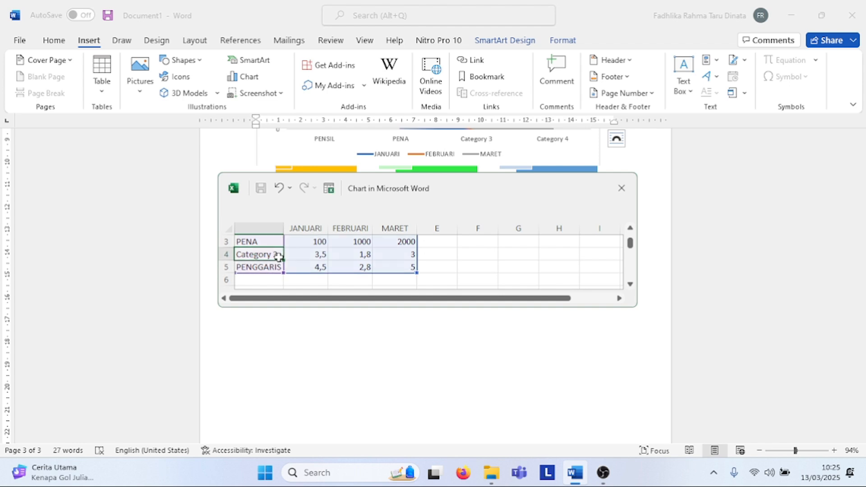
pyautogui.moveTo(271, 257); pyautogui.dragTo(404, 275)
pyautogui.press('Delete')
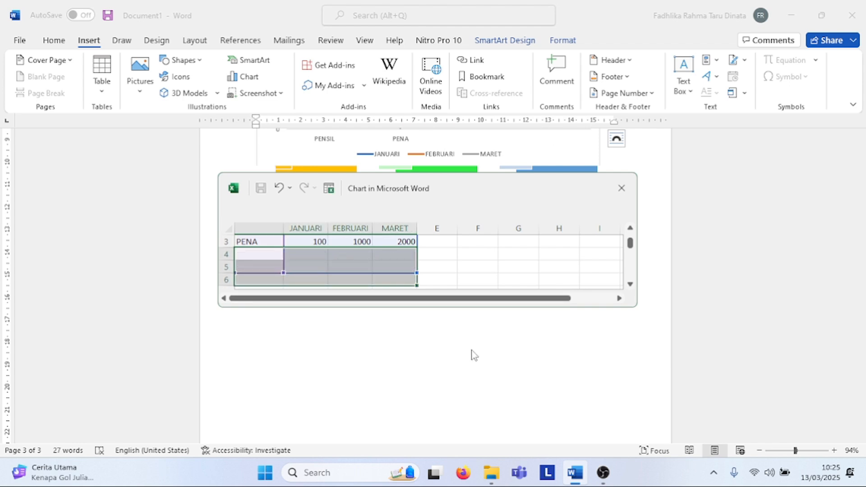
pyautogui.click(526, 329)
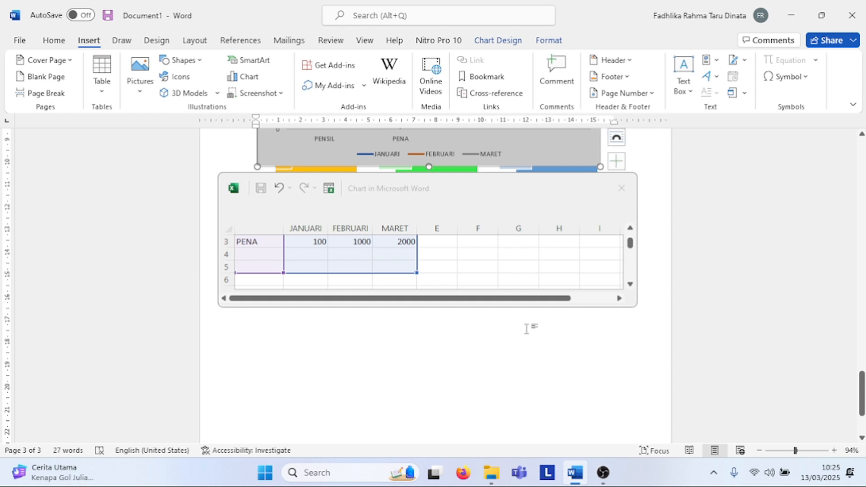
pyautogui.click(622, 189)
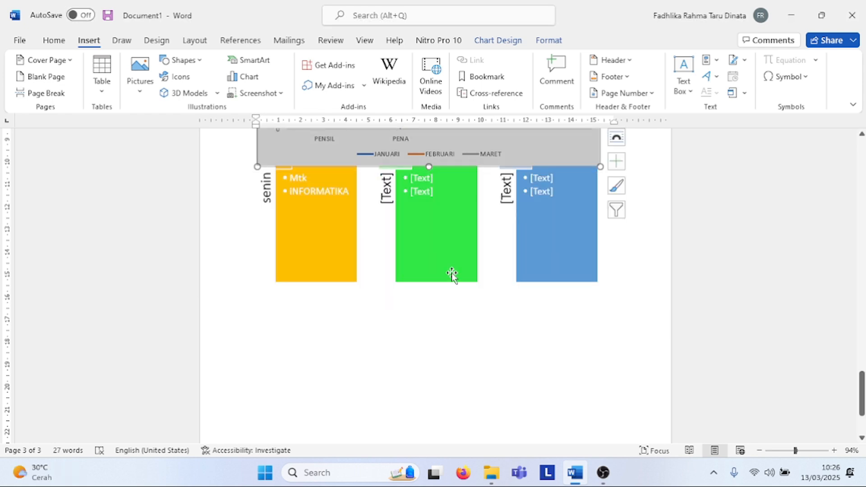
# Set the line chart's text wrapping to Behind Text.
pyautogui.scroll(4, 451, 273)
pyautogui.scroll(1, 452, 273)
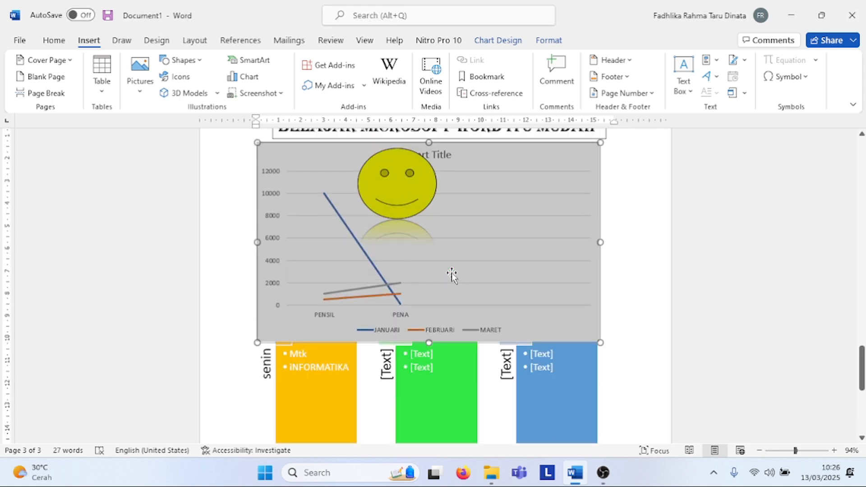
pyautogui.moveTo(492, 242); pyautogui.dragTo(511, 399)
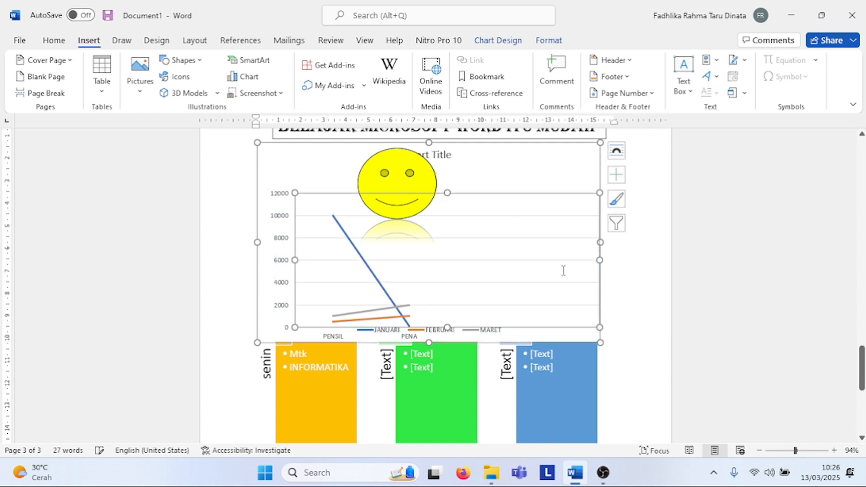
pyautogui.click(617, 150)
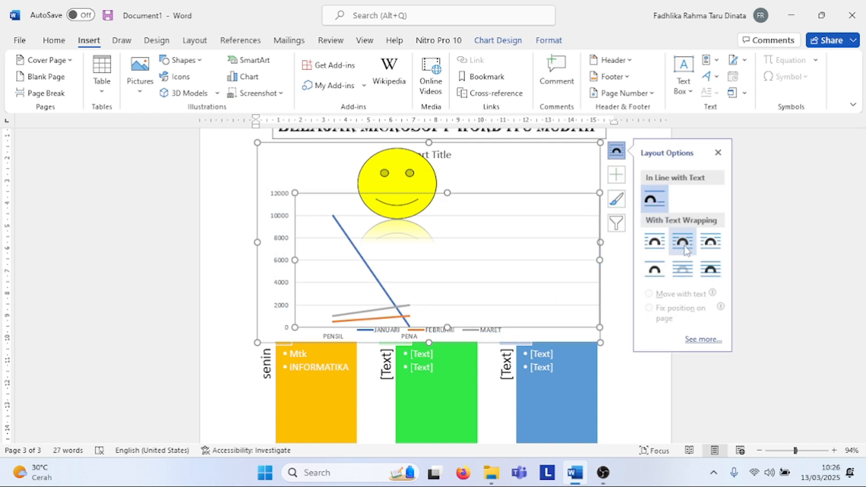
pyautogui.click(688, 268)
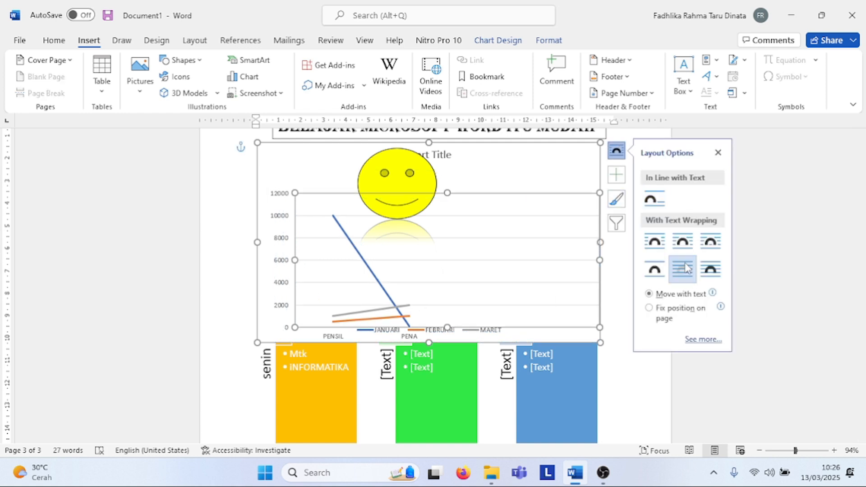
# Move the line chart down the page to the empty space below the SmartArt graphic.
pyautogui.moveTo(477, 154); pyautogui.dragTo(478, 375)
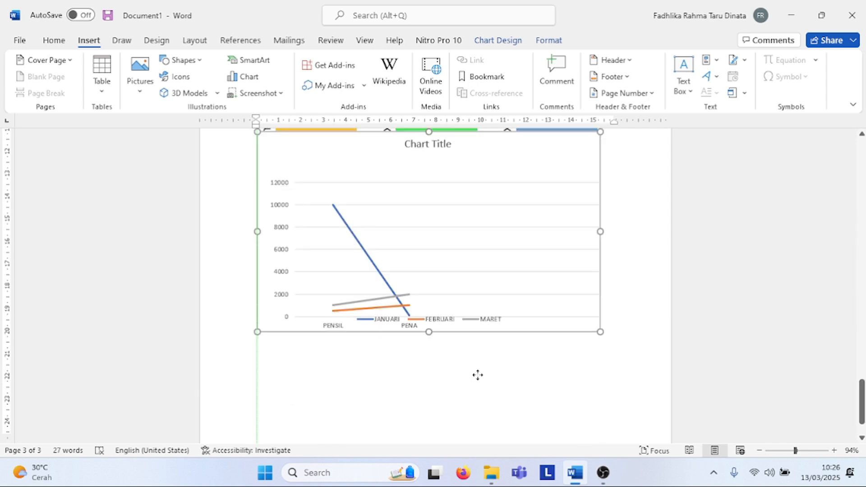
pyautogui.click(468, 316)
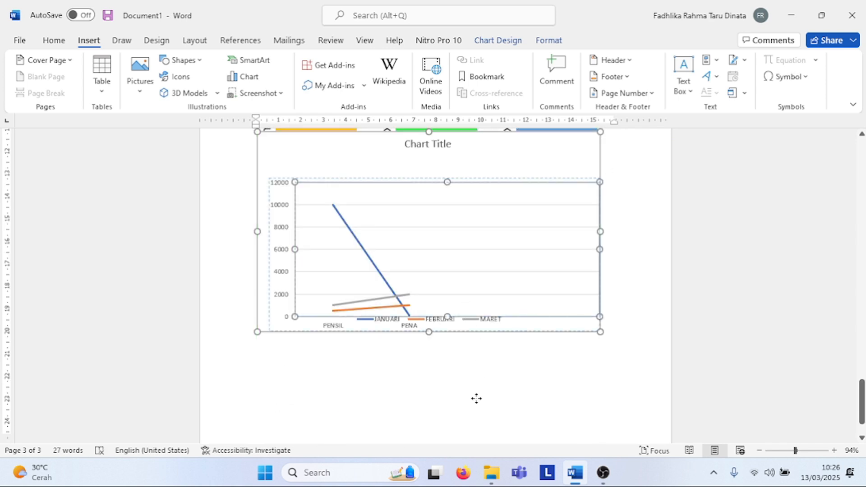
pyautogui.scroll(1, 407, 310)
pyautogui.scroll(1, 407, 311)
pyautogui.click(325, 212)
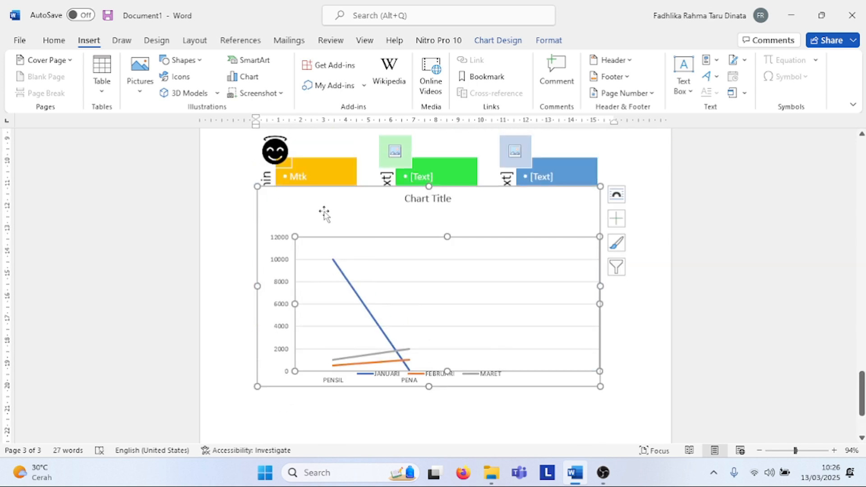
pyautogui.moveTo(325, 213); pyautogui.dragTo(323, 323)
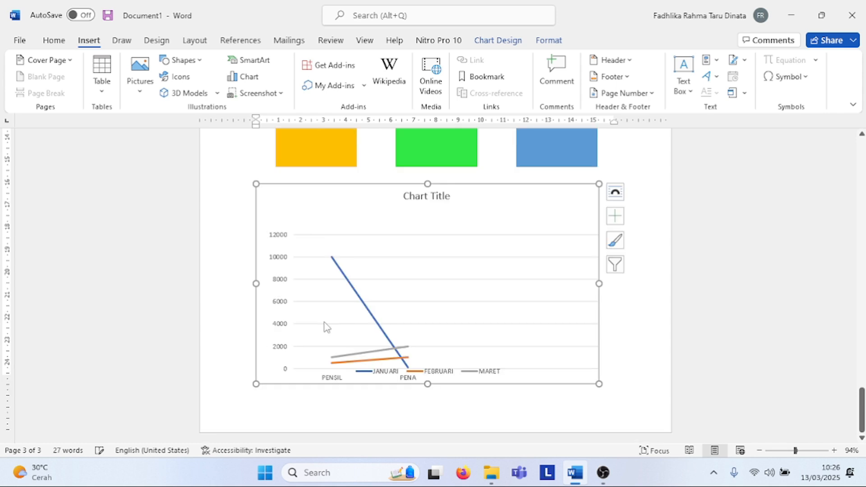
# Move the plot area up inside the chart so that it clears the legend.
pyautogui.click(451, 347)
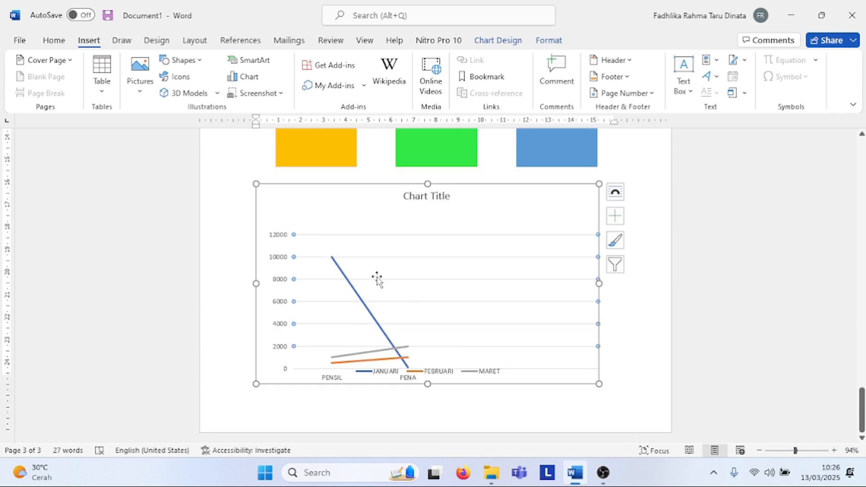
pyautogui.click(377, 276)
pyautogui.moveTo(409, 284); pyautogui.dragTo(363, 246)
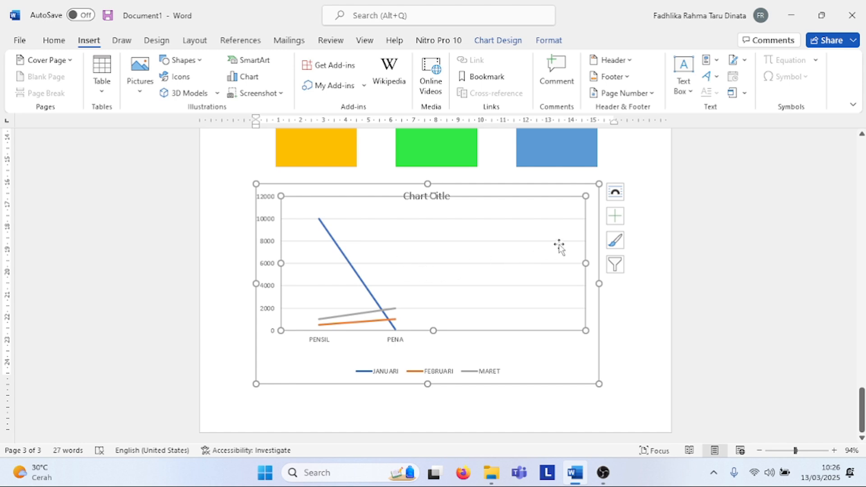
# Look through the chart's available elements and styles, and show the formatting options for its plot area.
pyautogui.click(615, 217)
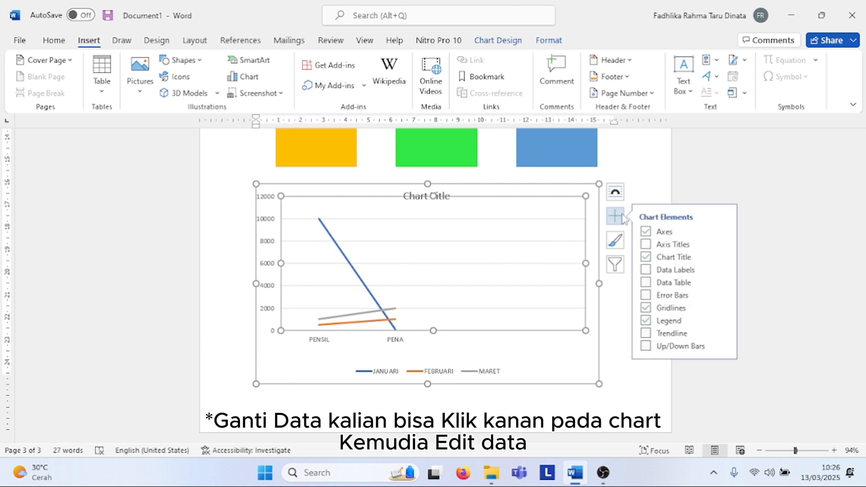
pyautogui.click(623, 239)
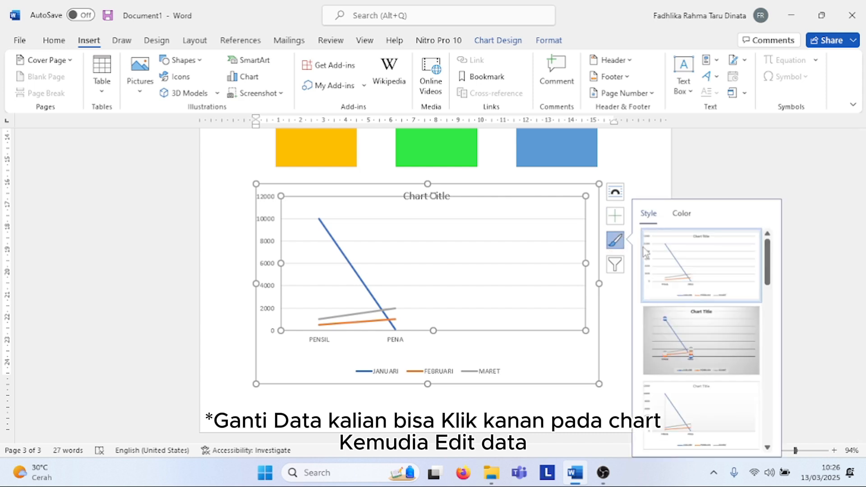
pyautogui.click(618, 220)
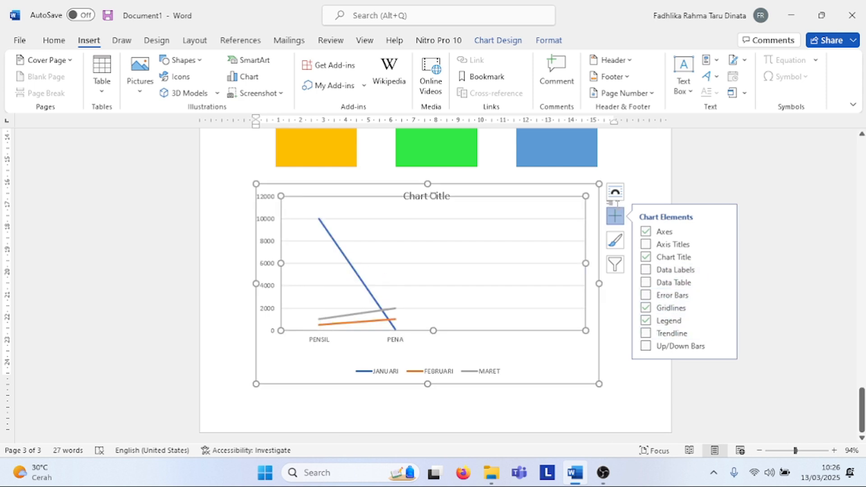
pyautogui.doubleClick(523, 247)
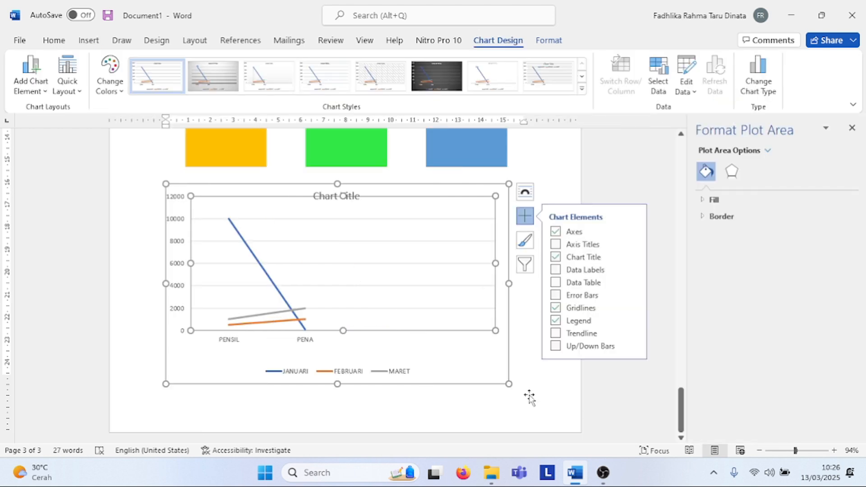
pyautogui.click(604, 472)
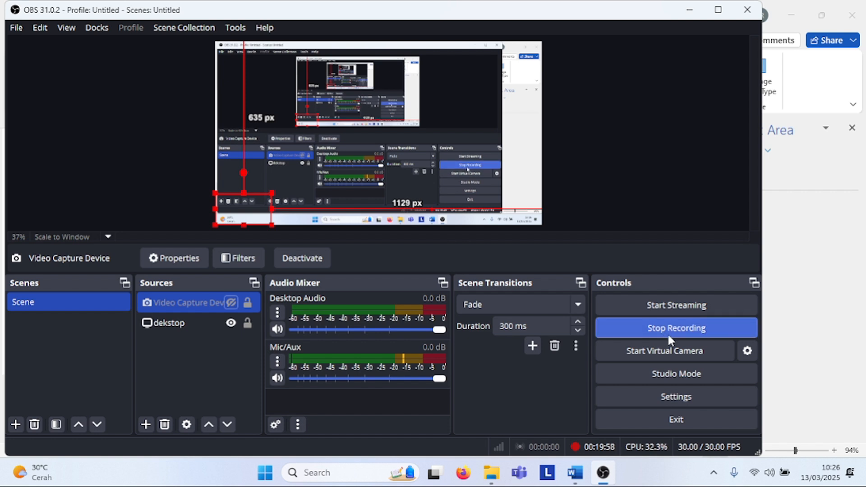
pyautogui.click(659, 323)
pyautogui.click(770, 309)
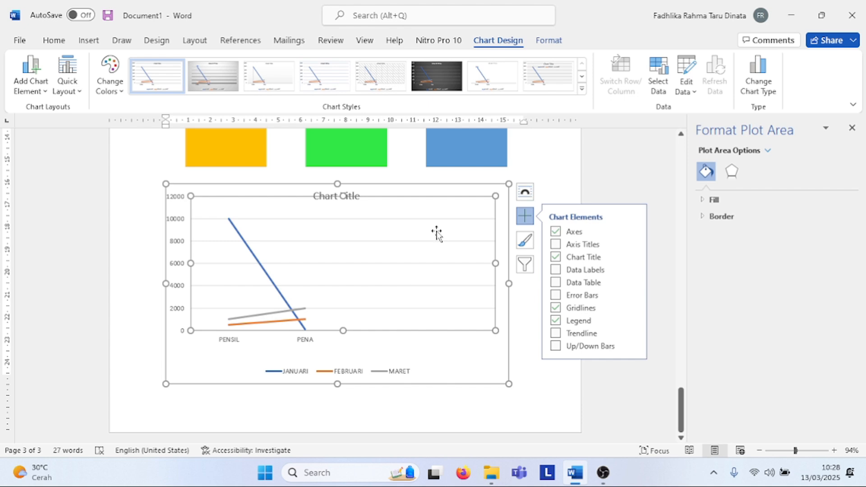
# Apply the dark Style 6 chart style to the line chart and deselect it.
pyautogui.click(583, 88)
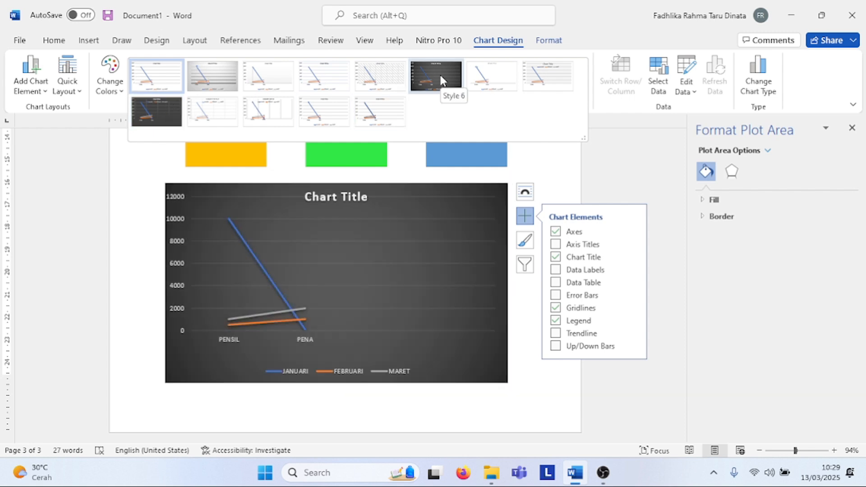
pyautogui.click(440, 75)
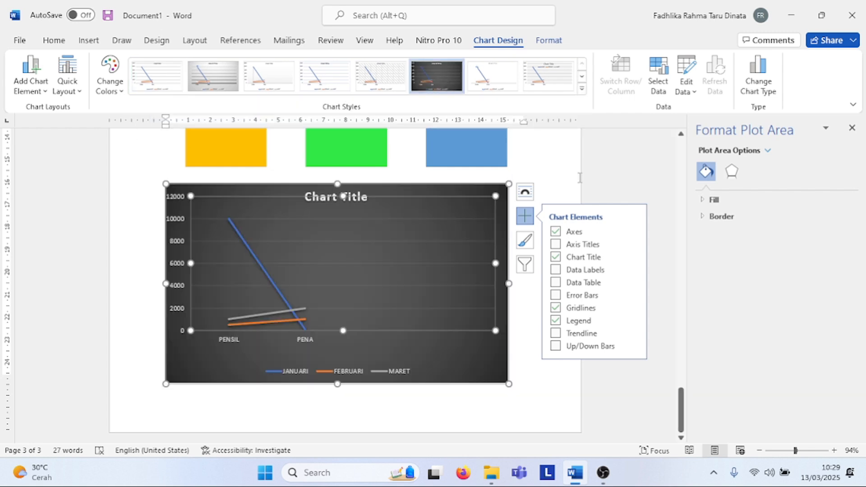
pyautogui.click(569, 169)
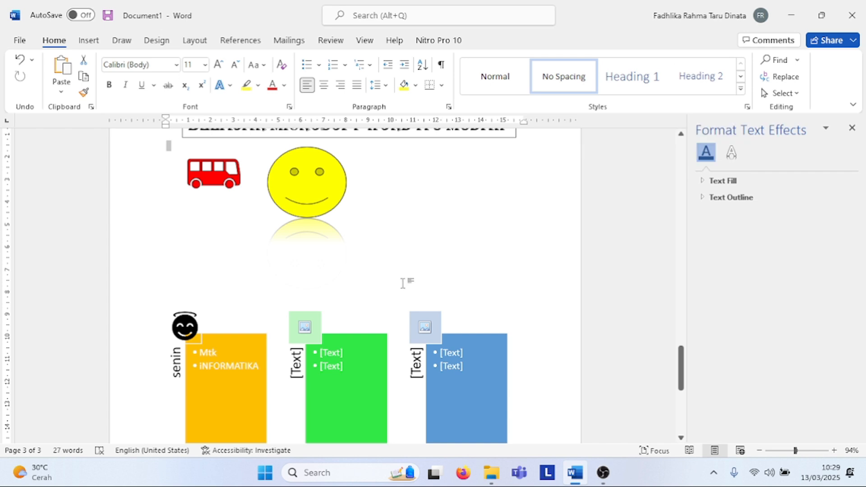
pyautogui.scroll(-8, 402, 282)
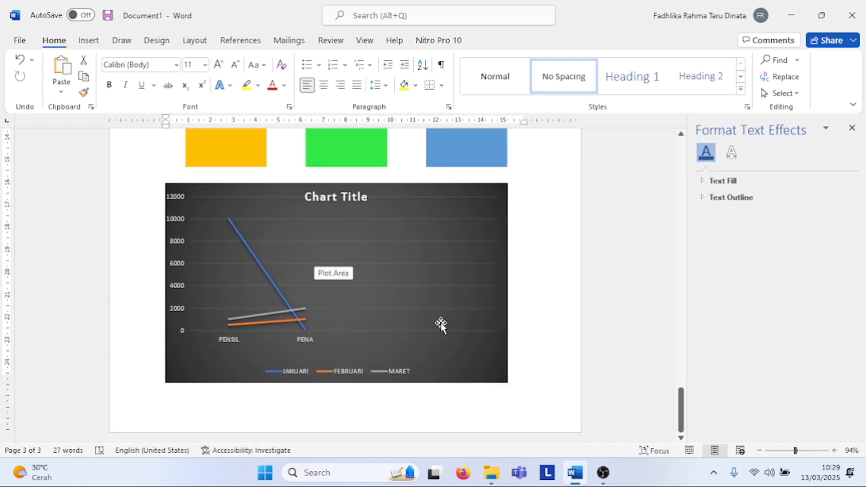
pyautogui.click(441, 324)
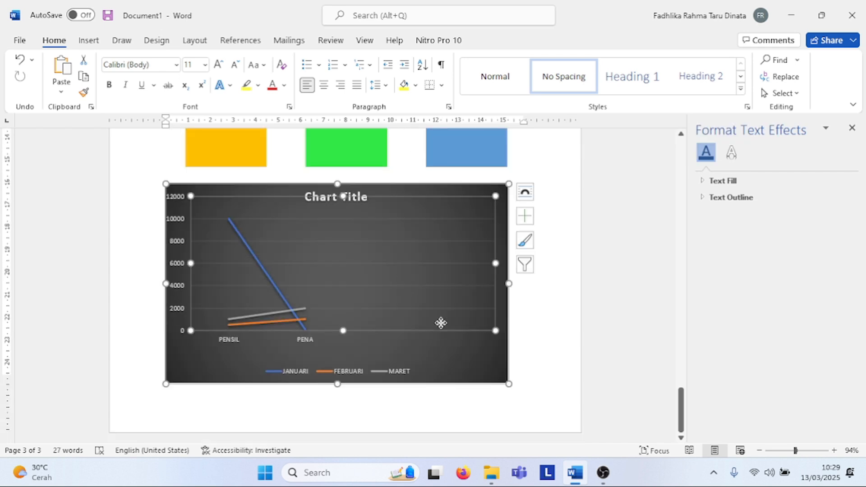
pyautogui.click(536, 381)
# View the Wikipedia add-in's trust page and close it without trusting the add-in.
pyautogui.click(88, 40)
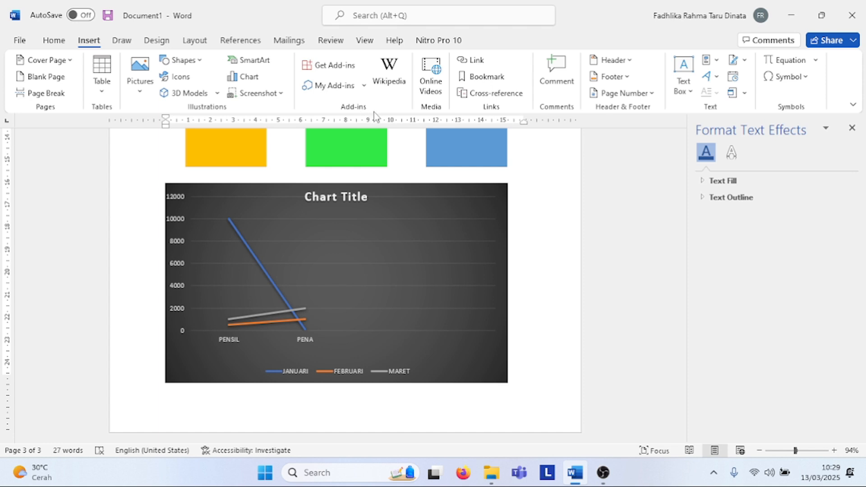
pyautogui.click(400, 80)
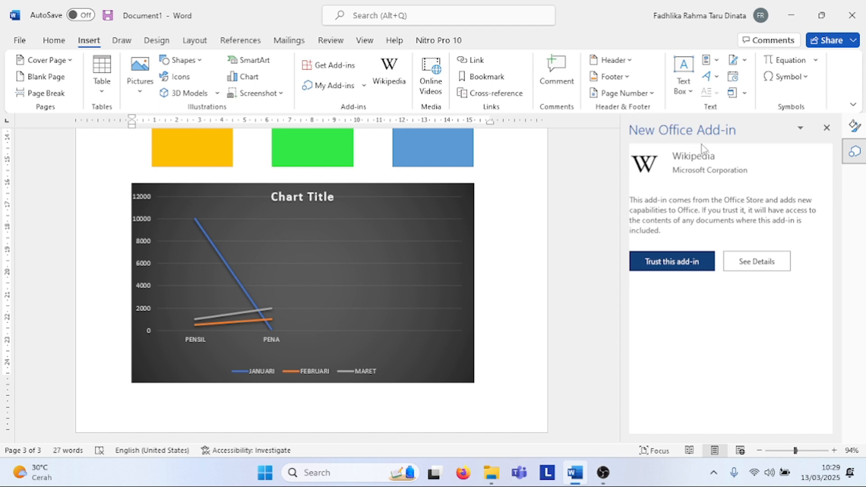
pyautogui.click(831, 133)
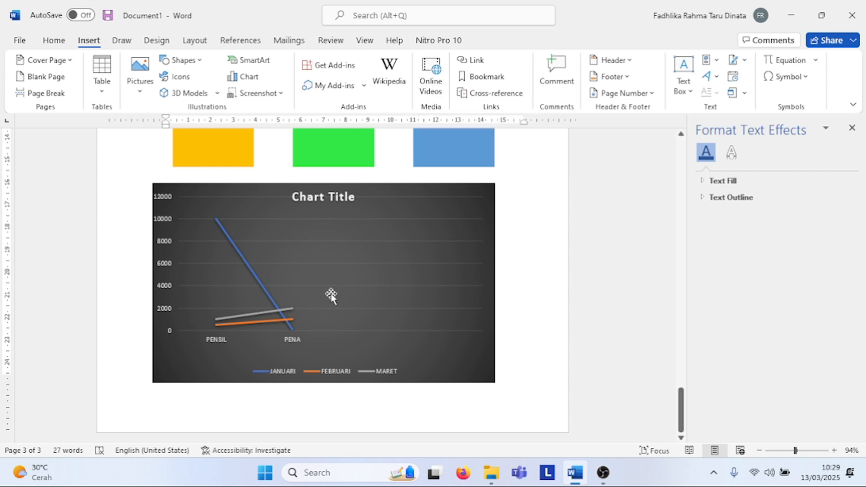
pyautogui.scroll(5, 331, 294)
pyautogui.scroll(-5, 331, 294)
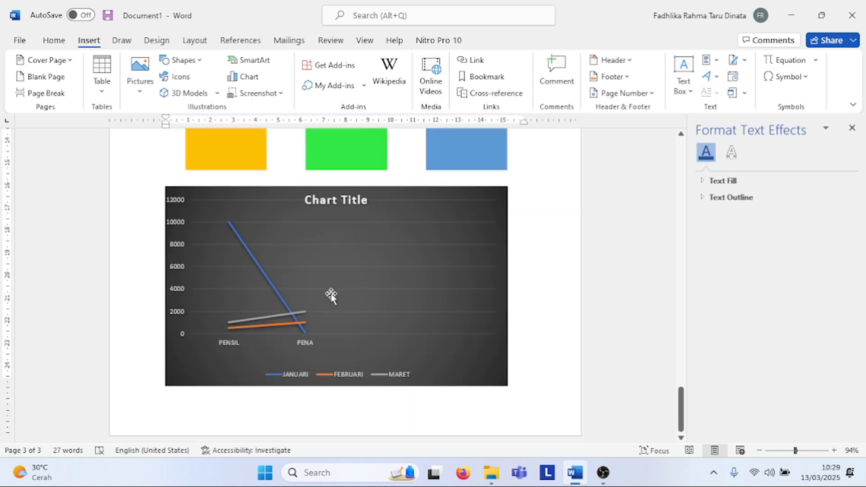
pyautogui.click(480, 62)
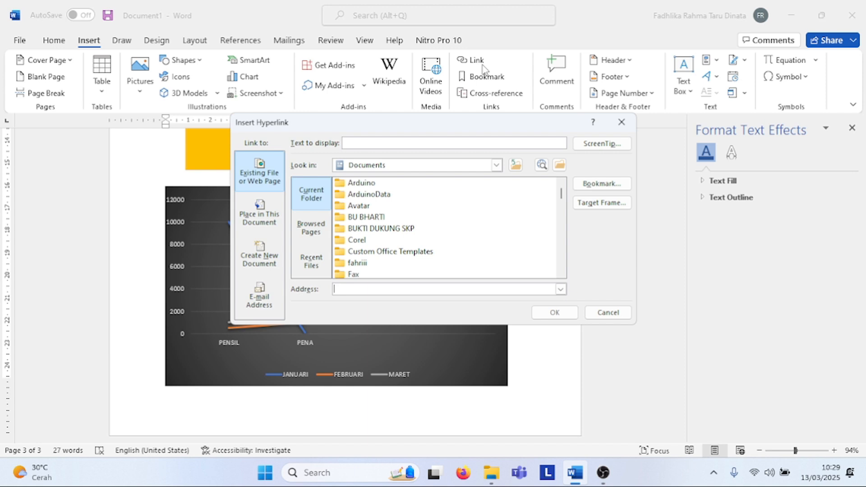
pyautogui.scroll(-1, 424, 207)
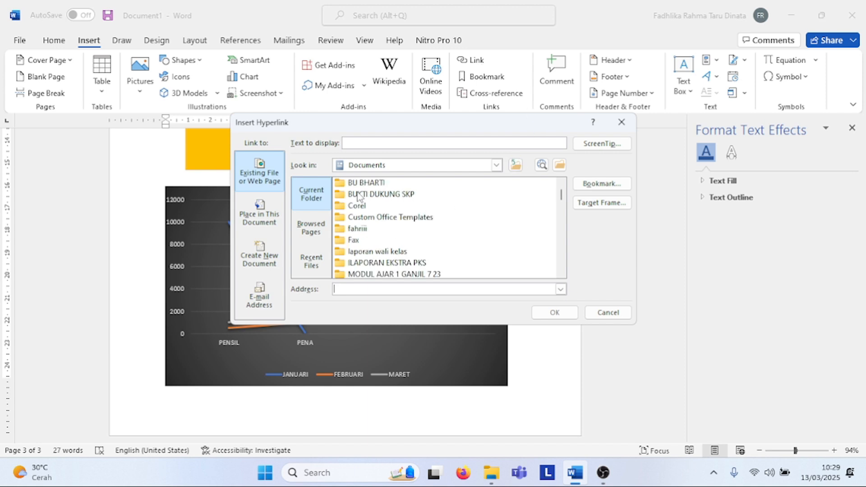
pyautogui.click(345, 289)
pyautogui.write('HT')
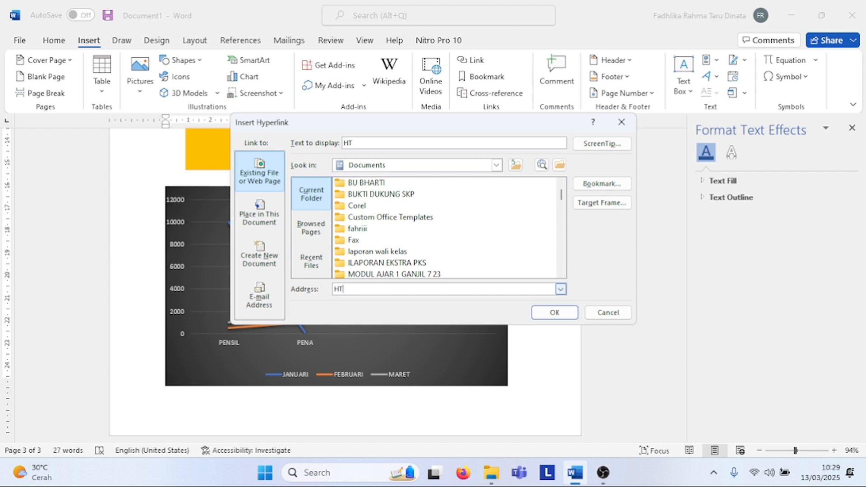
pyautogui.write('TP:GOOGLE')
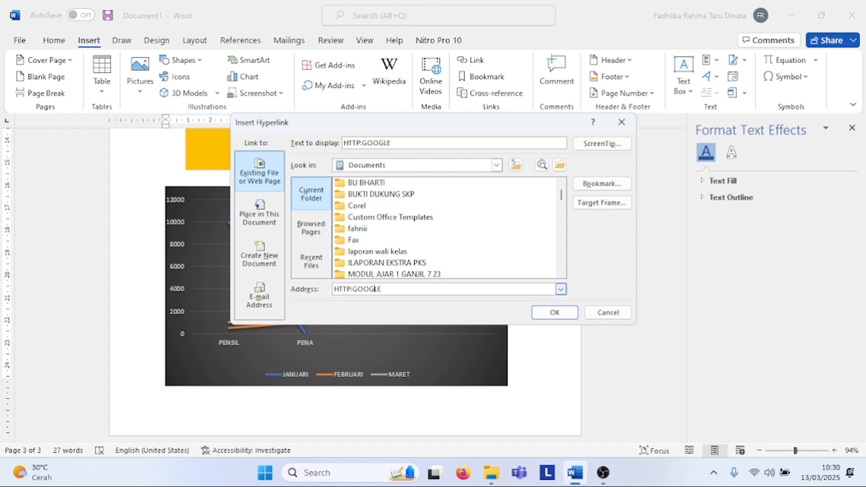
pyautogui.press('capslock')
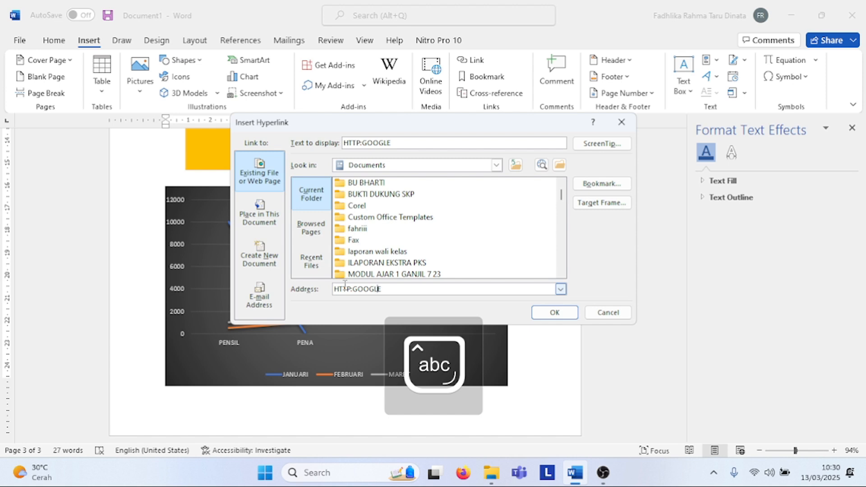
pyautogui.press('BackSpace')
pyautogui.press('BackSpace')
pyautogui.press('BackSpace')
pyautogui.press('BackSpace')
pyautogui.press('BackSpace')
pyautogui.press('BackSpace')
pyautogui.press('BackSpace')
pyautogui.press('BackSpace')
pyautogui.press('BackSpace')
pyautogui.press('BackSpace')
pyautogui.press('BackSpace')
pyautogui.write('htt')
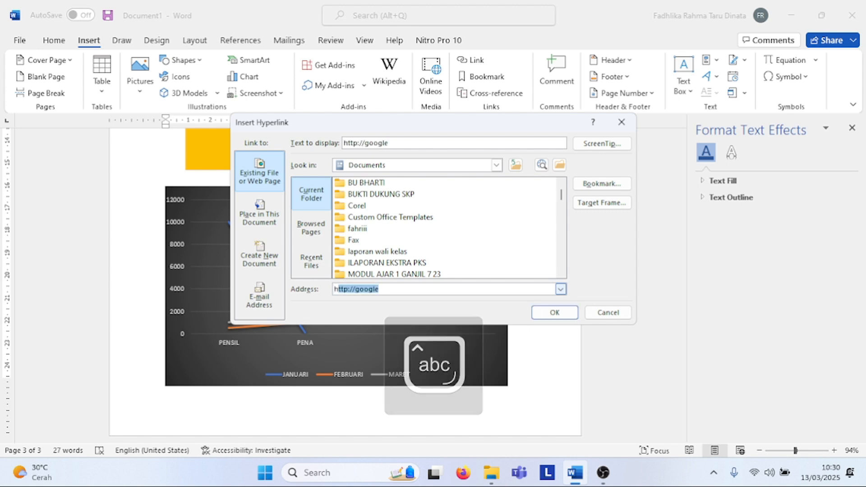
pyautogui.write('p')
pyautogui.press('End')
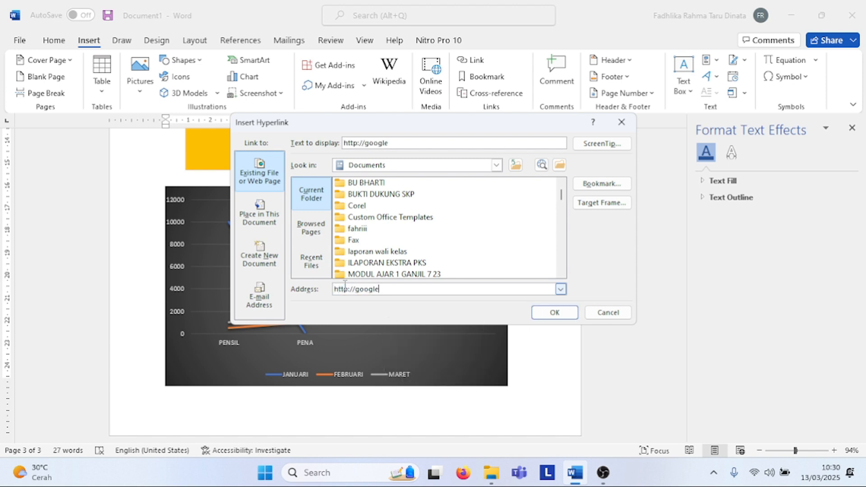
pyautogui.press('Return')
pyautogui.scroll(5, 344, 285)
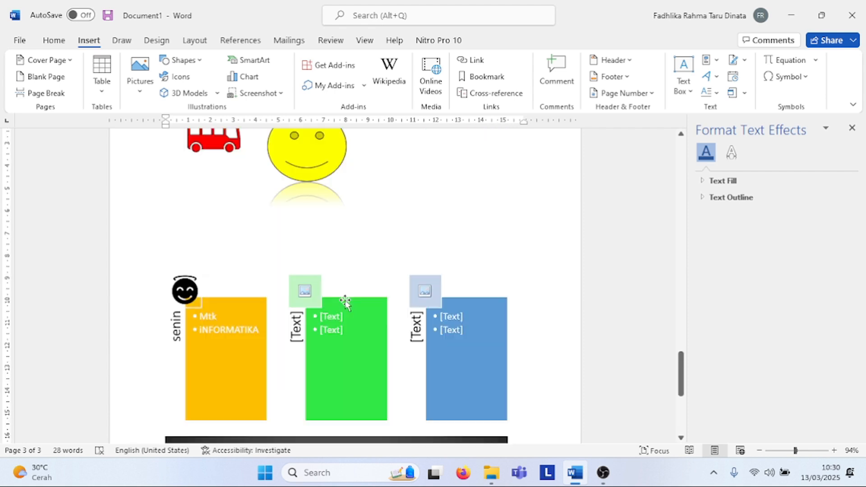
pyautogui.scroll(5, 346, 303)
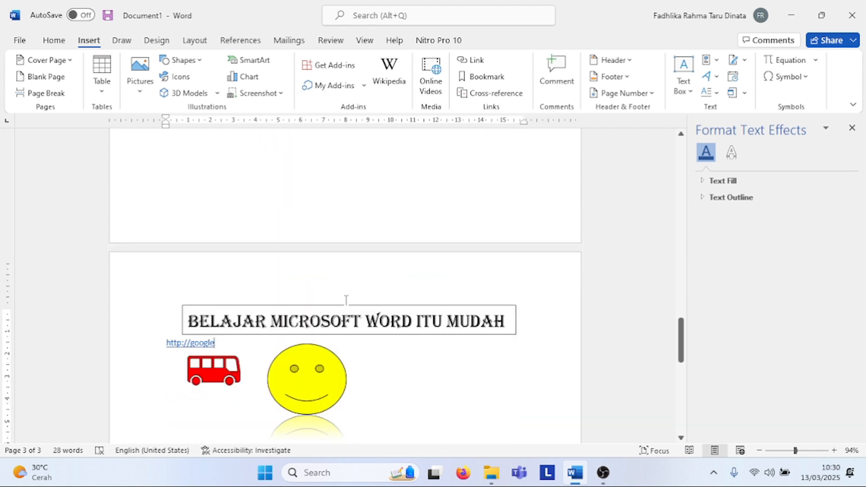
pyautogui.moveTo(216, 344); pyautogui.dragTo(166, 339)
pyautogui.hotkey('ctrl', 'c')
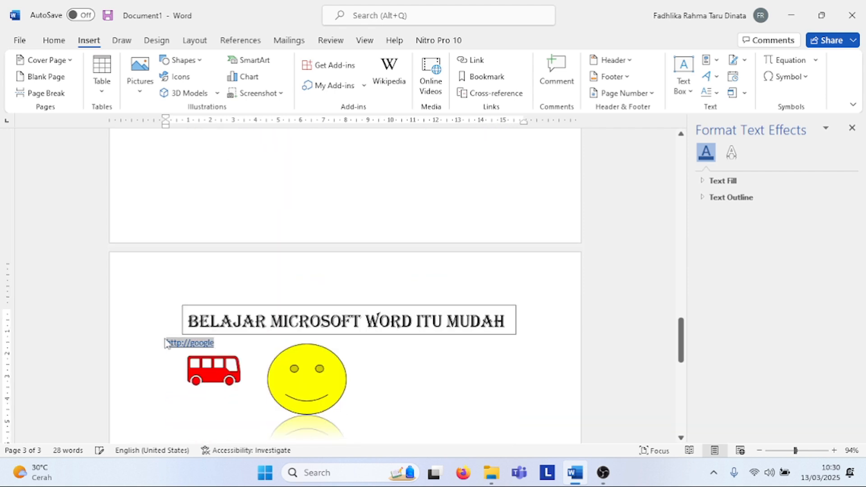
pyautogui.press('Delete')
pyautogui.scroll(-8, 166, 339)
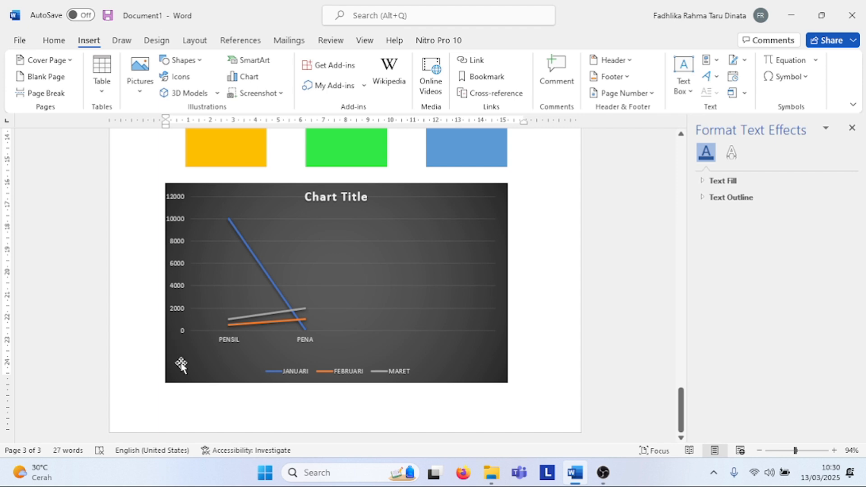
pyautogui.scroll(4, 179, 363)
pyautogui.scroll(1, 345, 286)
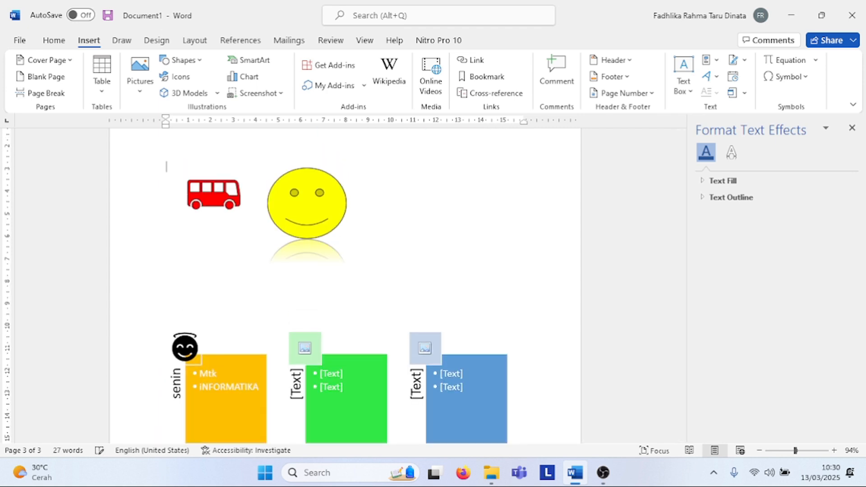
pyautogui.scroll(12, 345, 286)
pyautogui.scroll(-5, 345, 287)
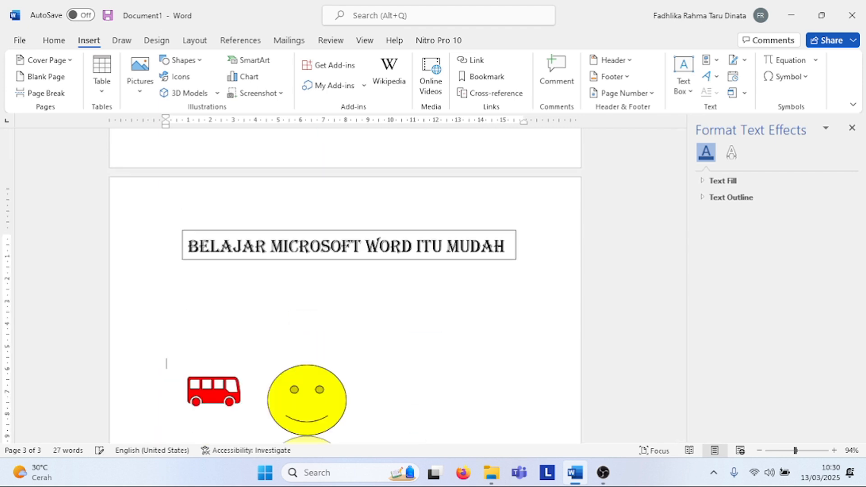
pyautogui.scroll(-3, 167, 364)
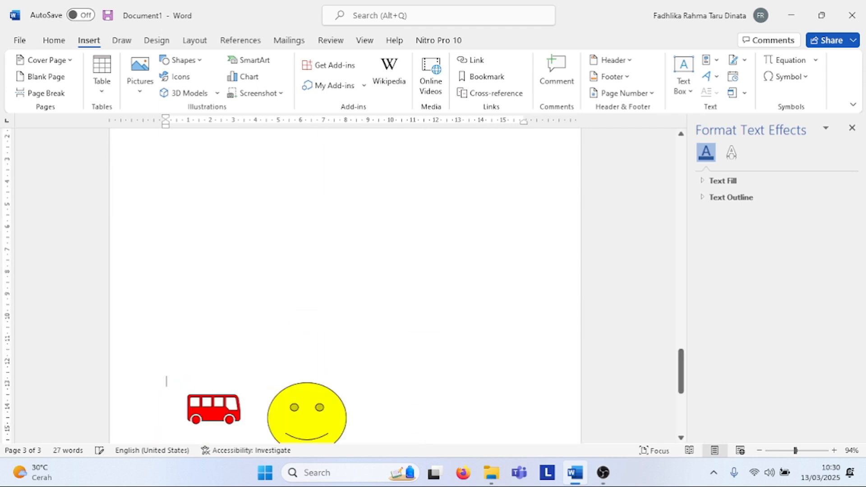
pyautogui.click(187, 192)
pyautogui.hotkey('ctrl', 'v')
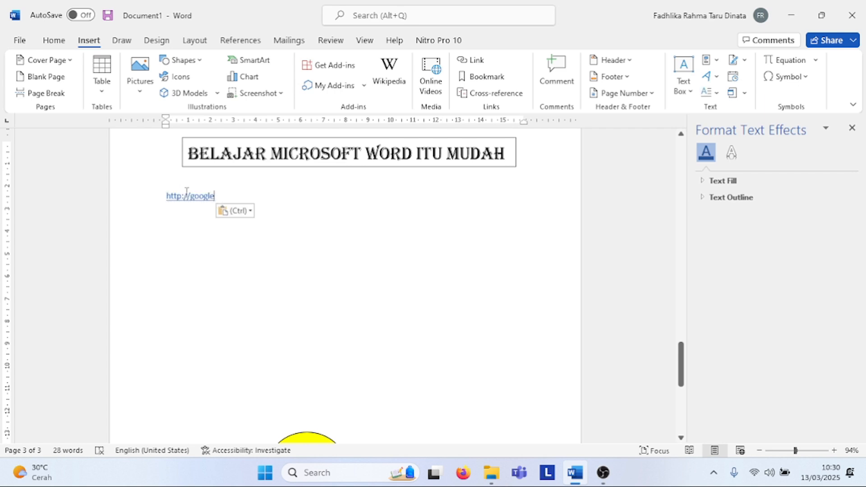
pyautogui.click(252, 211)
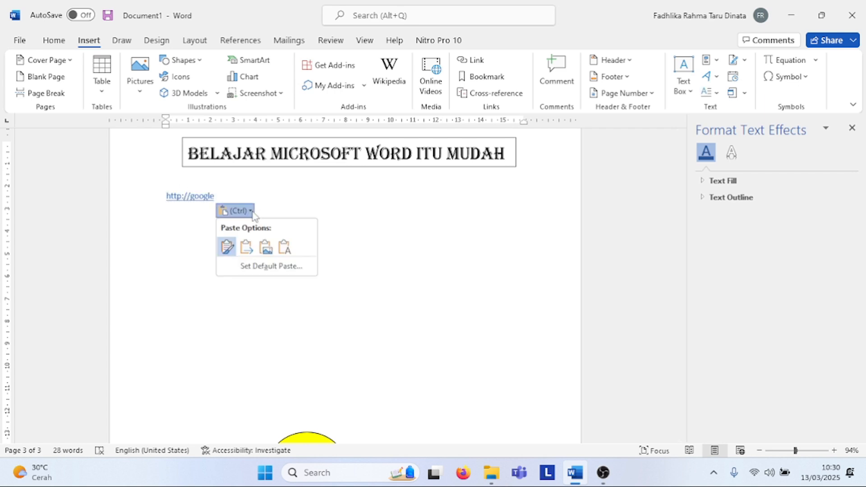
pyautogui.click(231, 191)
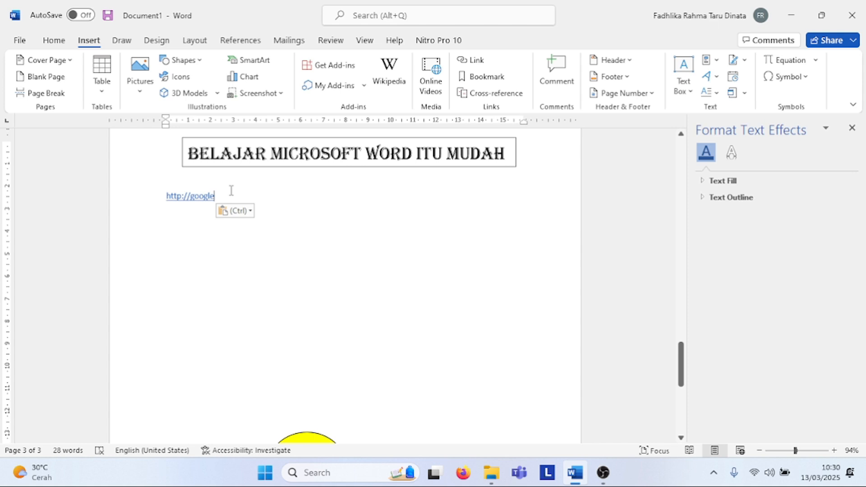
pyautogui.write('a')
pyautogui.press('BackSpace')
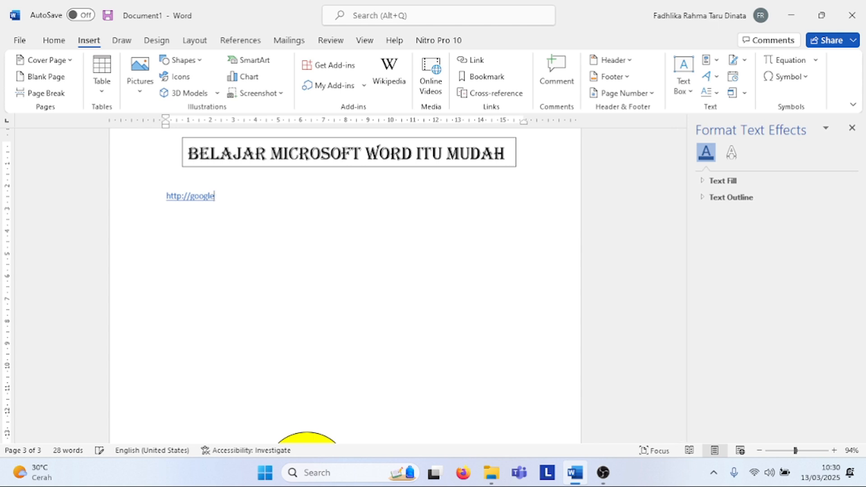
pyautogui.doubleClick(205, 197)
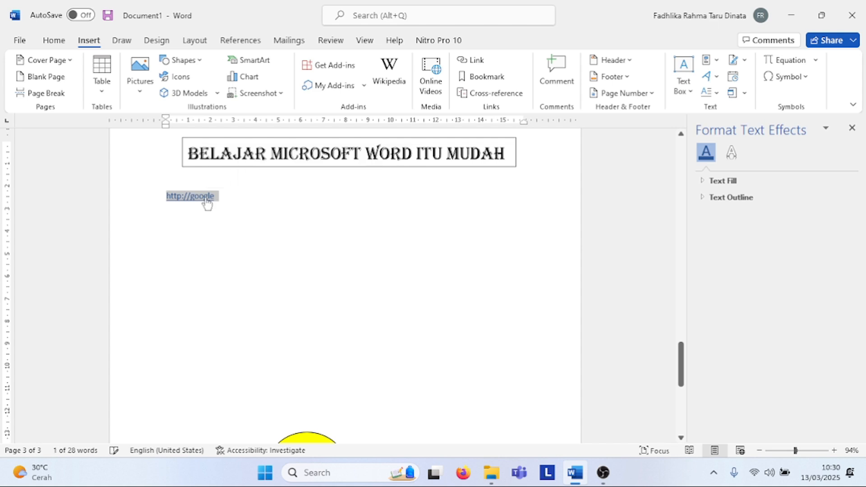
pyautogui.keyDown('ctrl'); pyautogui.click(206, 197); pyautogui.keyUp('ctrl')
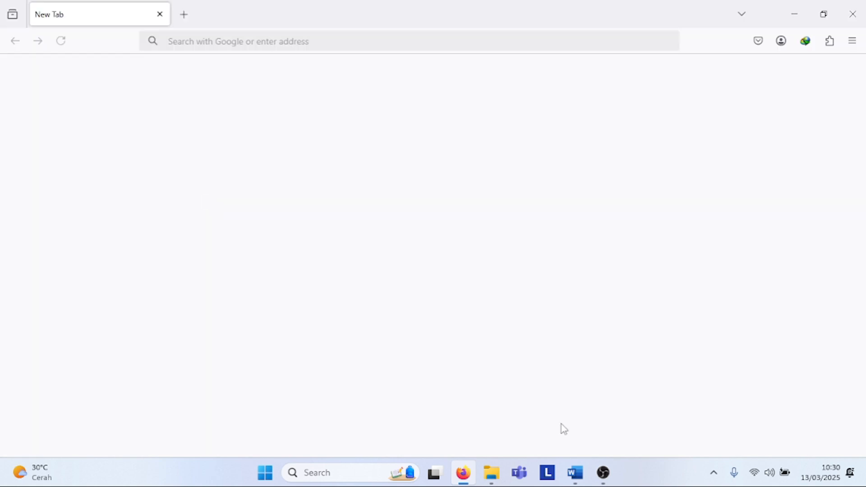
pyautogui.click(575, 473)
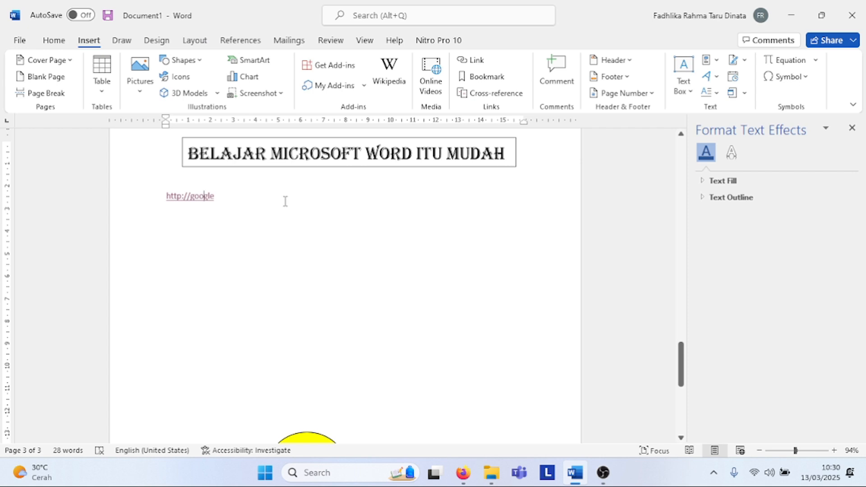
# Add a bookmark named cover on the cover page and check it in the list of bookmarks.
pyautogui.scroll(3, 377, 190)
pyautogui.scroll(14, 378, 190)
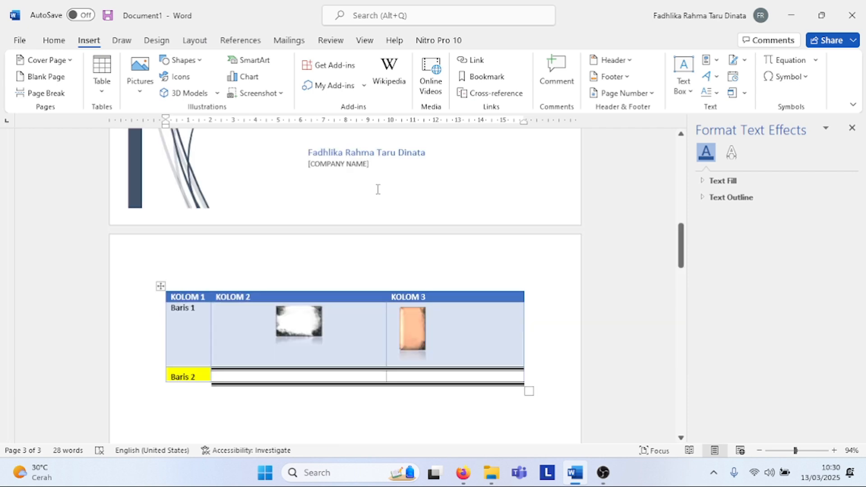
pyautogui.scroll(6, 377, 190)
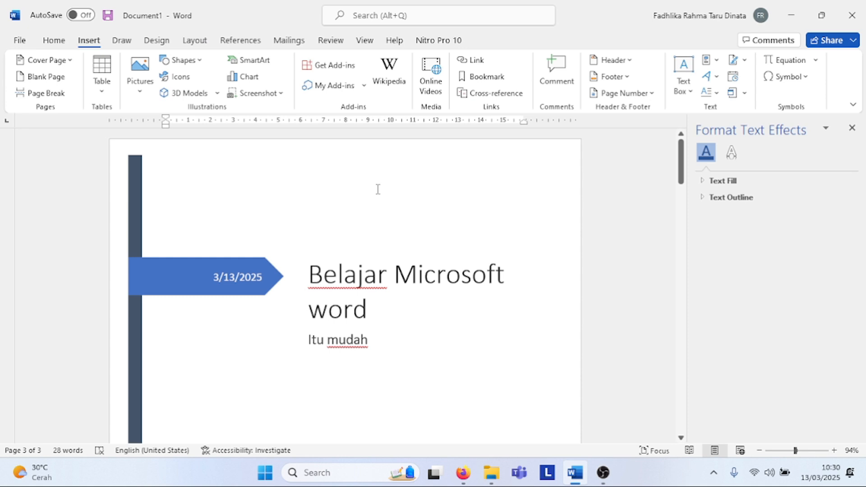
pyautogui.click(370, 310)
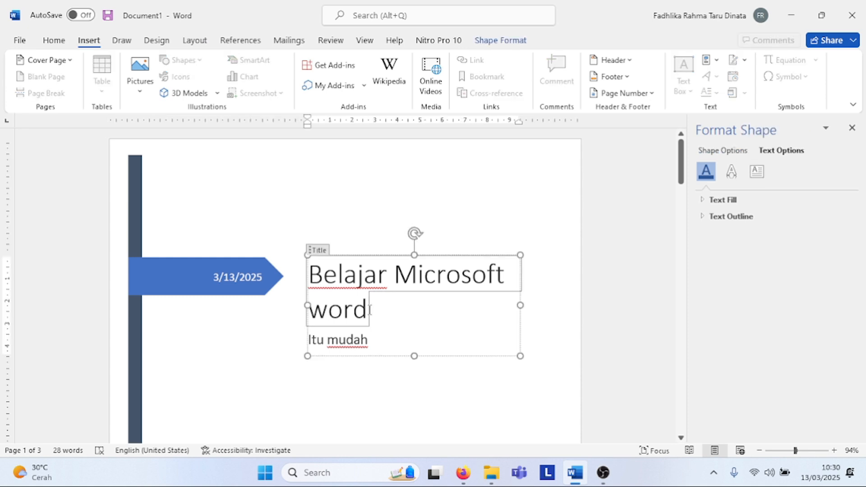
pyautogui.click(501, 367)
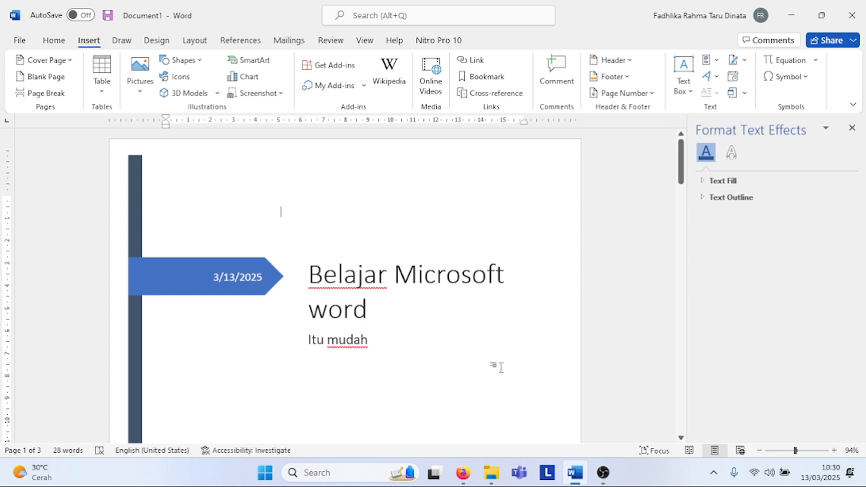
pyautogui.click(488, 76)
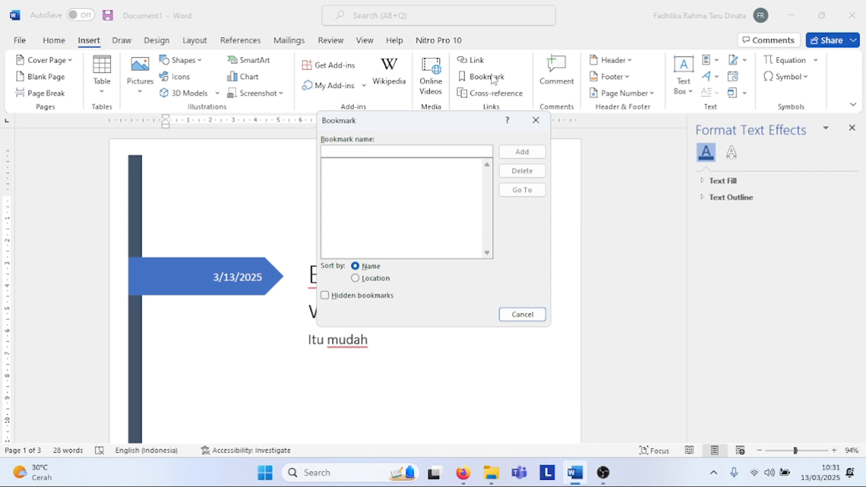
pyautogui.write('cover')
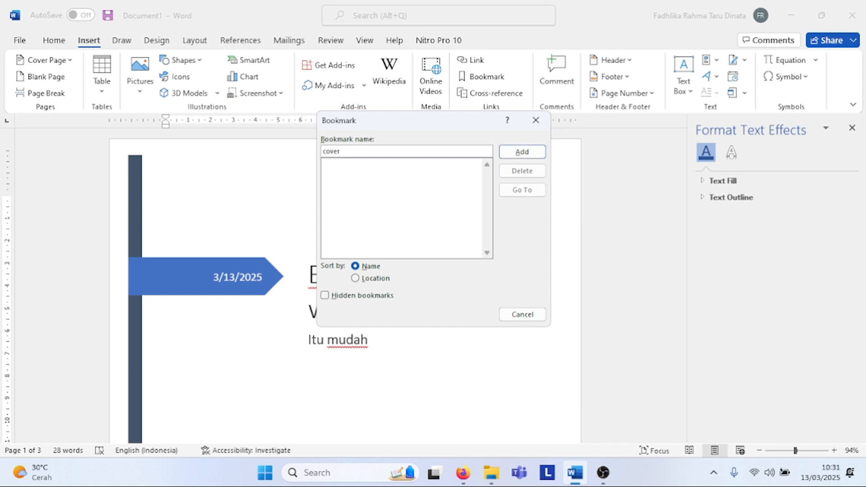
pyautogui.click(538, 153)
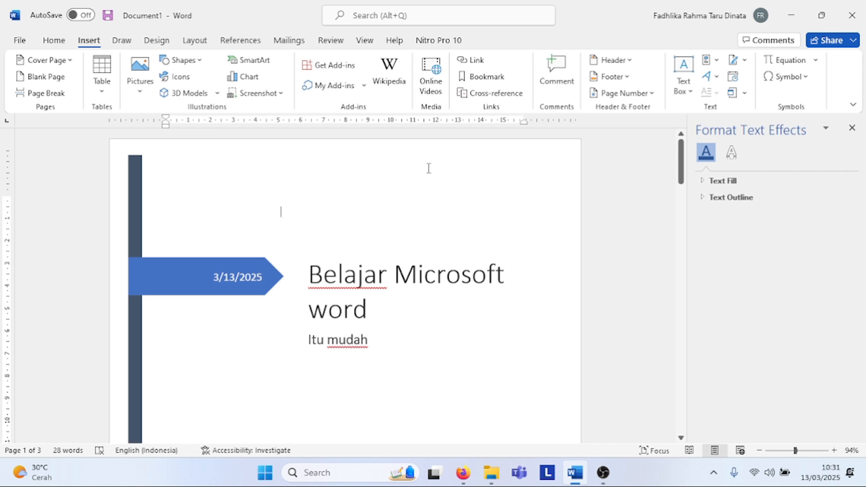
pyautogui.click(486, 77)
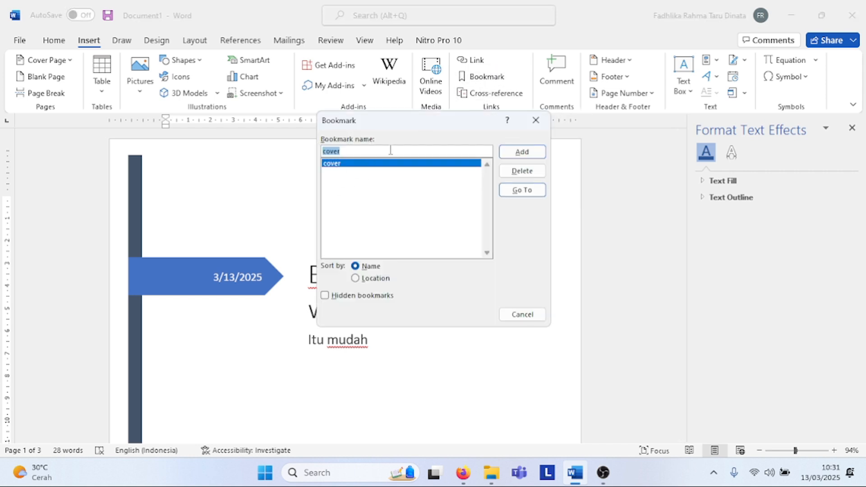
pyautogui.click(519, 317)
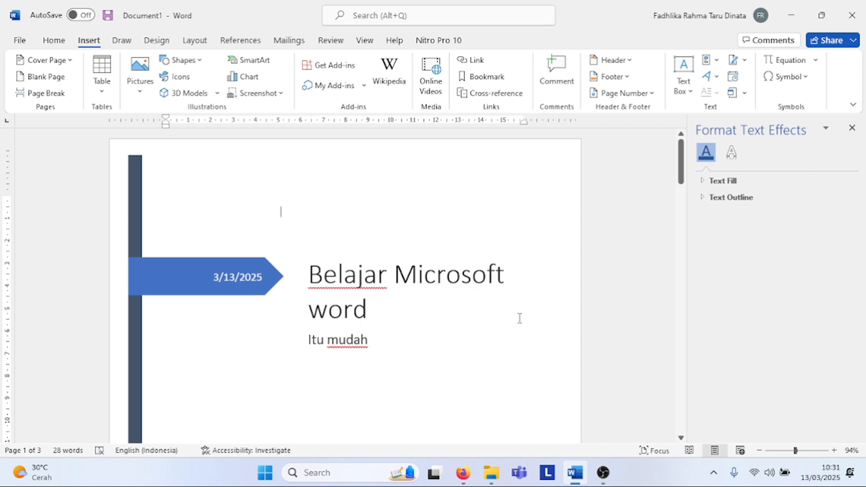
pyautogui.scroll(-12, 519, 319)
pyautogui.scroll(-10, 519, 319)
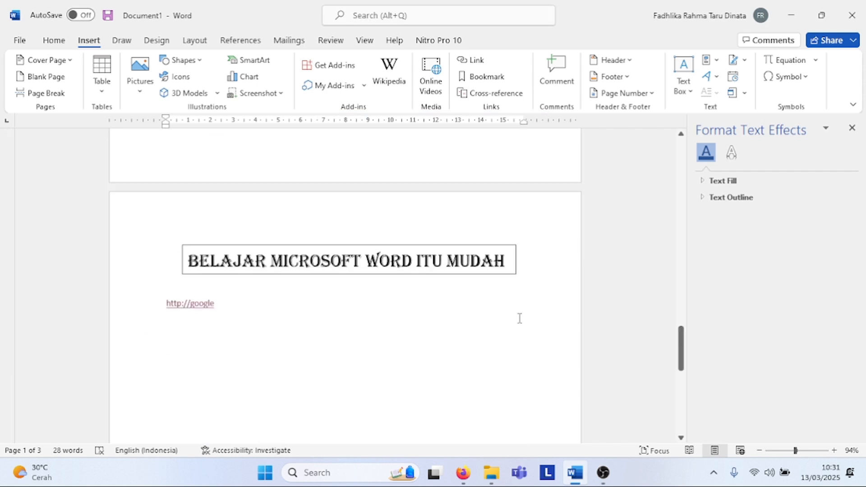
pyautogui.click(266, 318)
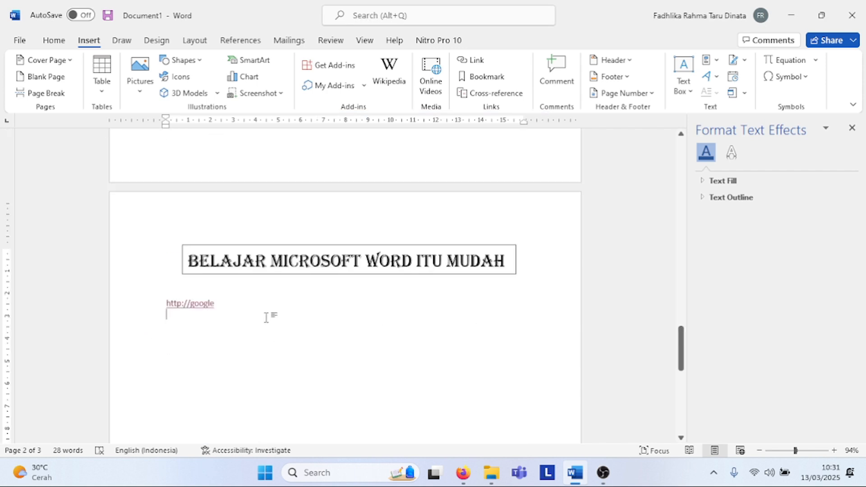
pyautogui.click(475, 61)
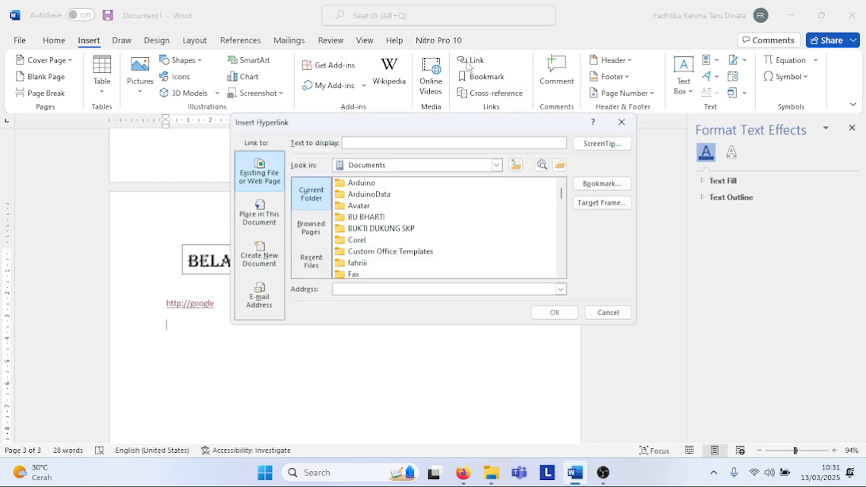
pyautogui.click(269, 206)
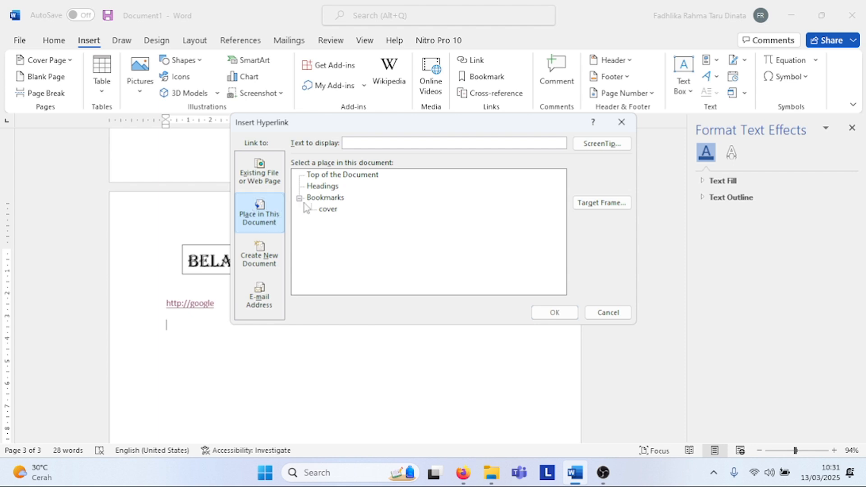
pyautogui.click(327, 210)
pyautogui.press('Return')
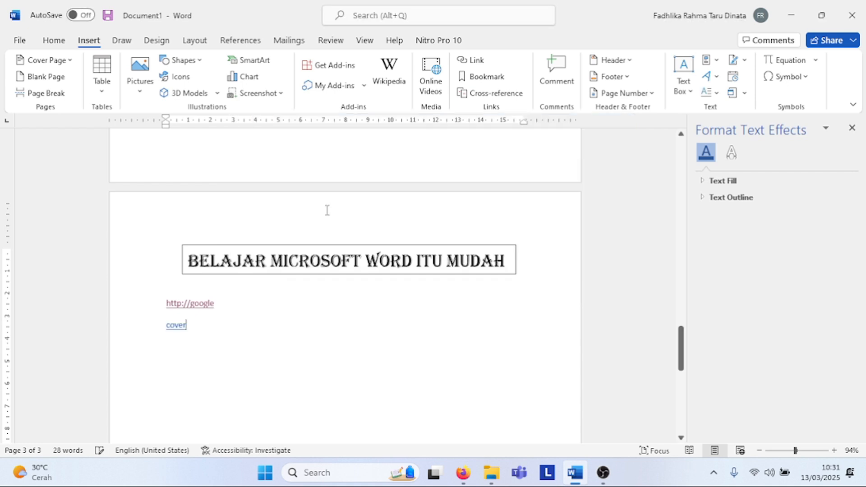
# Follow the cover hyperlink to the bookmarked cover page and go on to the page with the KOLOM table.
pyautogui.keyDown('ctrl'); pyautogui.click(180, 325); pyautogui.keyUp('ctrl')
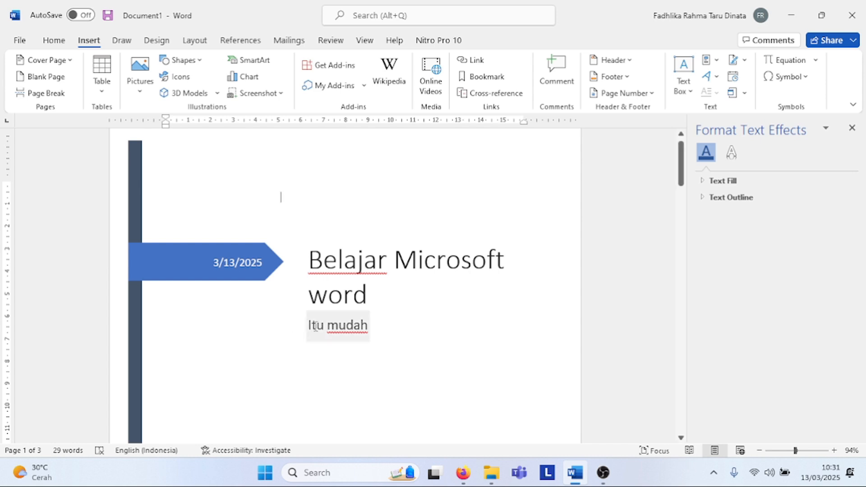
pyautogui.scroll(-3, 316, 326)
pyautogui.scroll(-6, 316, 326)
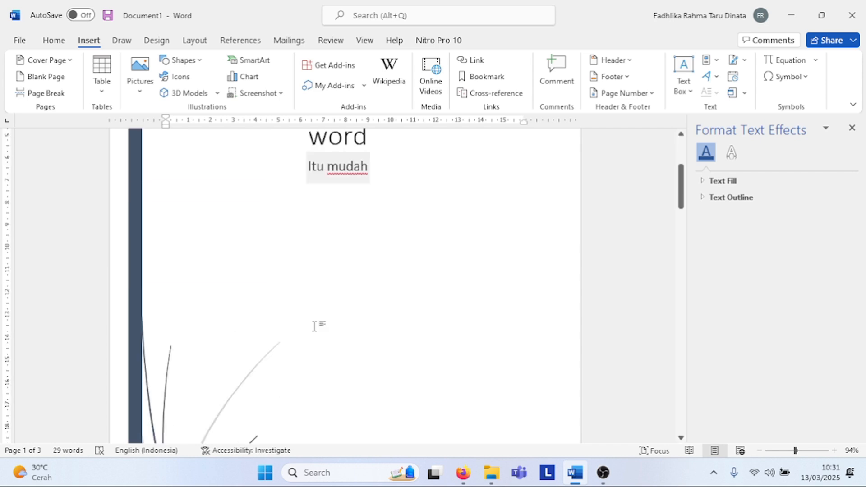
pyautogui.scroll(-8, 316, 326)
pyautogui.scroll(3, 316, 326)
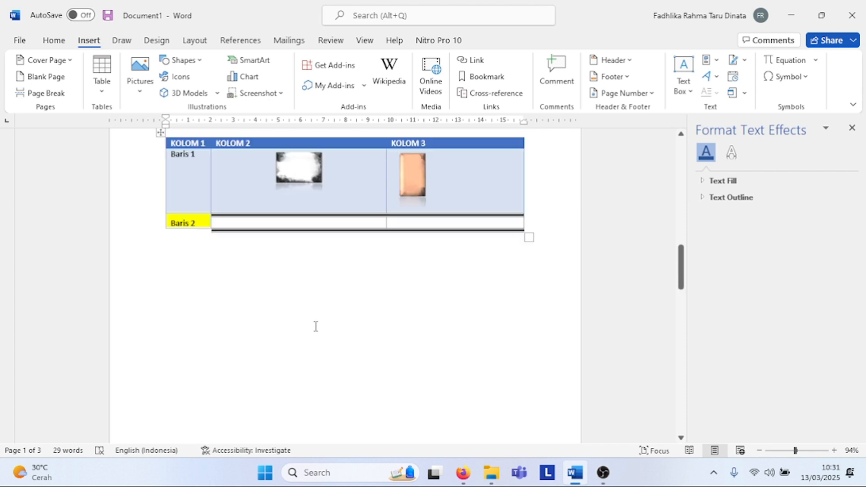
# Add a bookmark named table on the line directly below the KOLOM table.
pyautogui.click(346, 344)
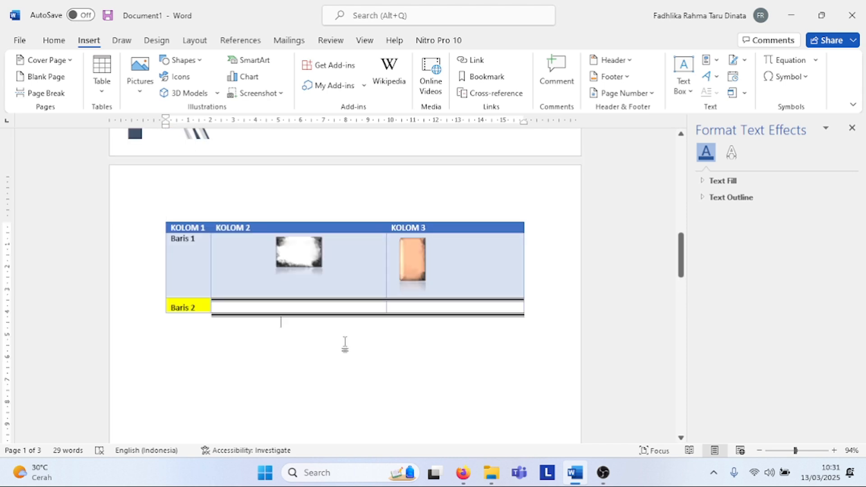
pyautogui.scroll(-2, 385, 315)
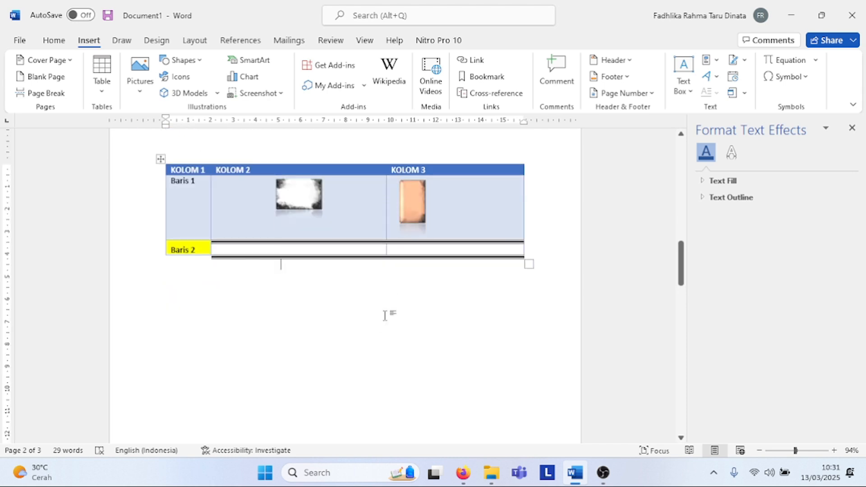
pyautogui.click(486, 79)
pyautogui.click(515, 152)
pyautogui.click(497, 77)
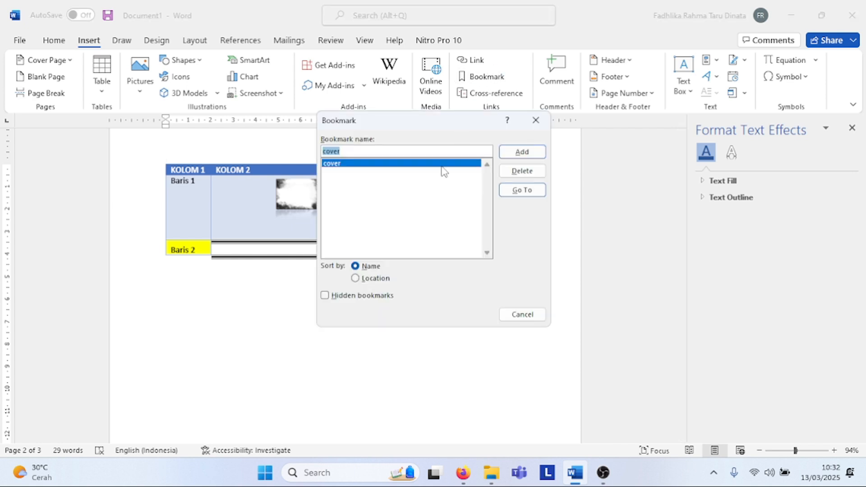
pyautogui.moveTo(415, 152); pyautogui.dragTo(316, 156)
pyautogui.write('table')
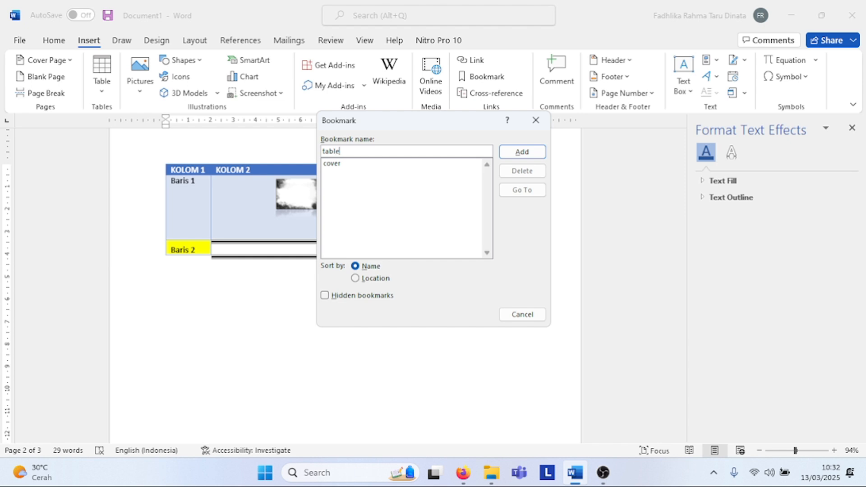
pyautogui.click(502, 150)
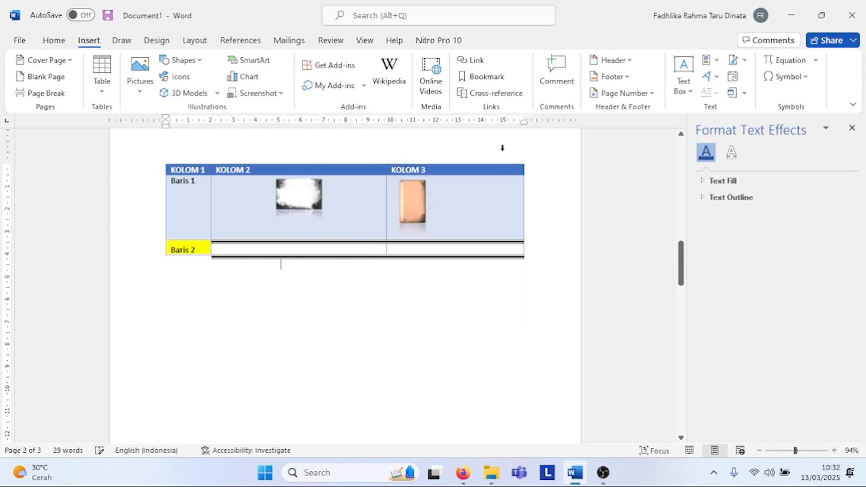
# Insert a hyperlink to the table bookmark on a new line below the cover link.
pyautogui.scroll(-8, 370, 310)
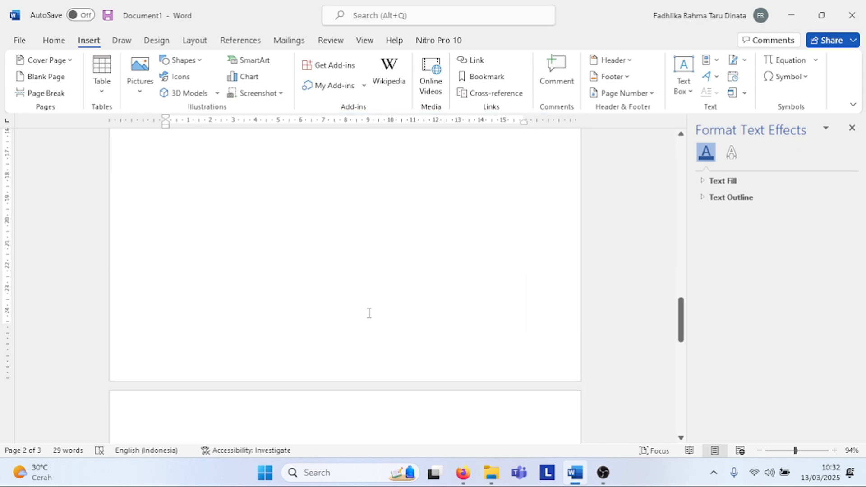
pyautogui.click(205, 383)
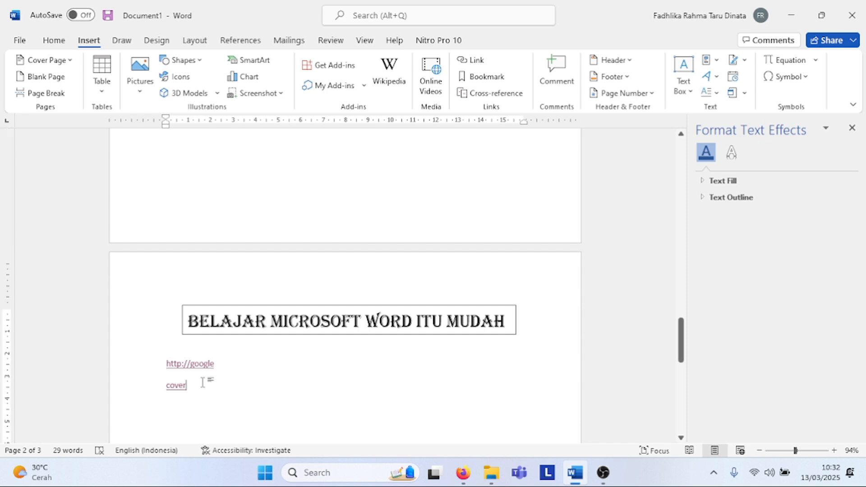
pyautogui.press('Return')
pyautogui.press('Return')
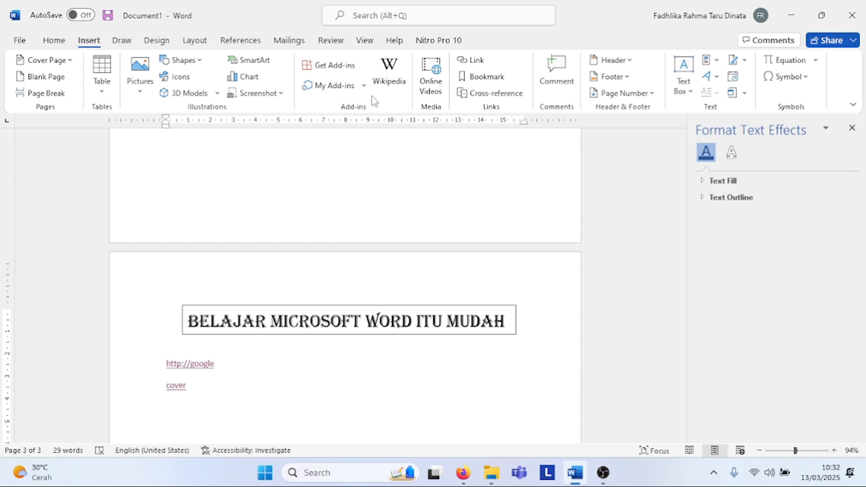
pyautogui.click(473, 60)
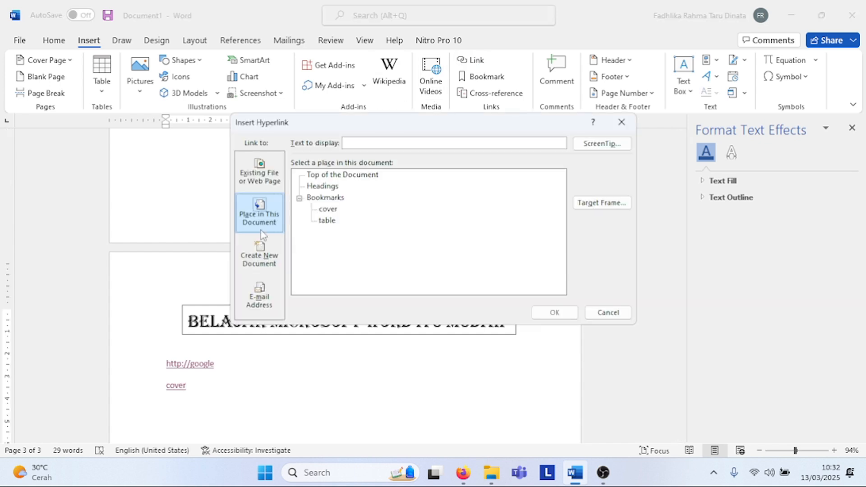
pyautogui.doubleClick(328, 220)
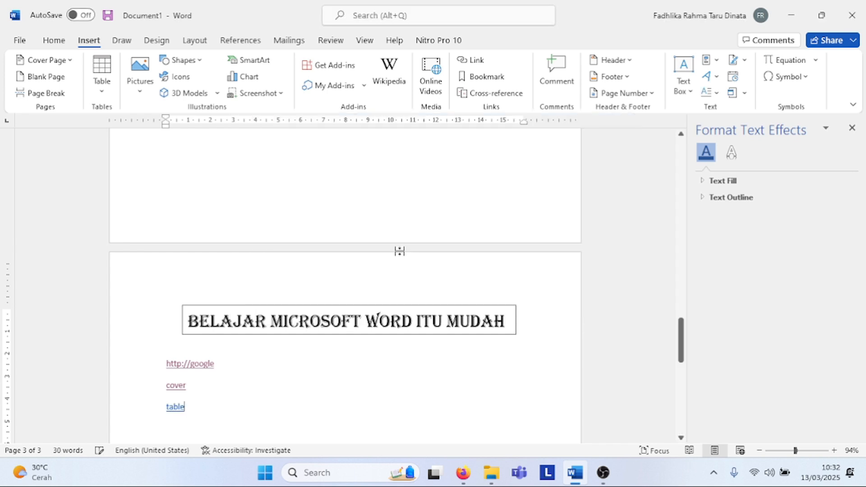
# Follow the table hyperlink to the bookmarked table and return to the list of links.
pyautogui.keyDown('ctrl'); pyautogui.click(174, 408); pyautogui.keyUp('ctrl')
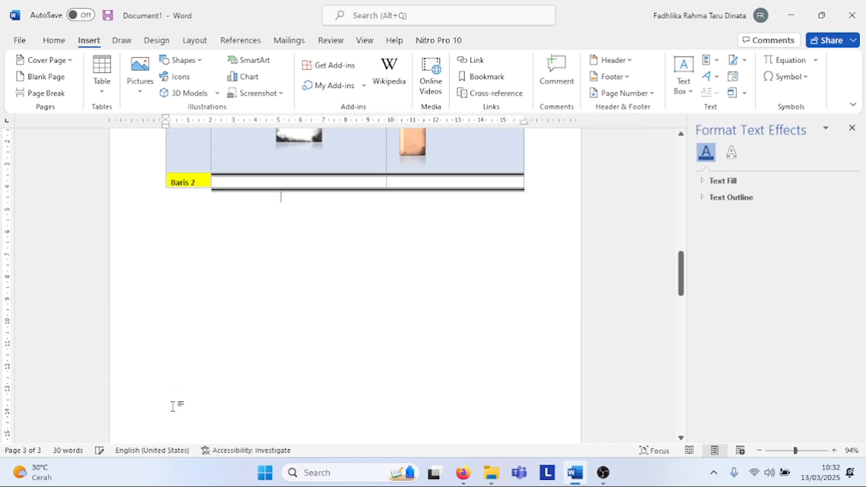
pyautogui.scroll(3, 289, 329)
pyautogui.scroll(-8, 289, 330)
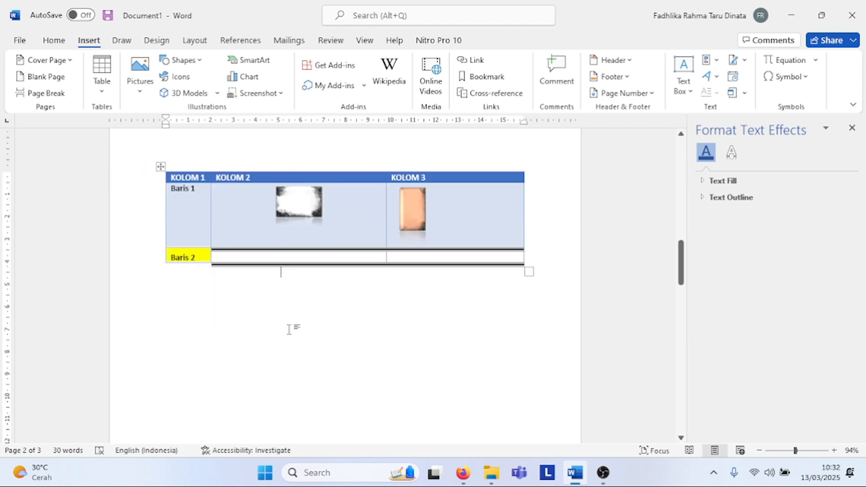
pyautogui.scroll(-5, 289, 329)
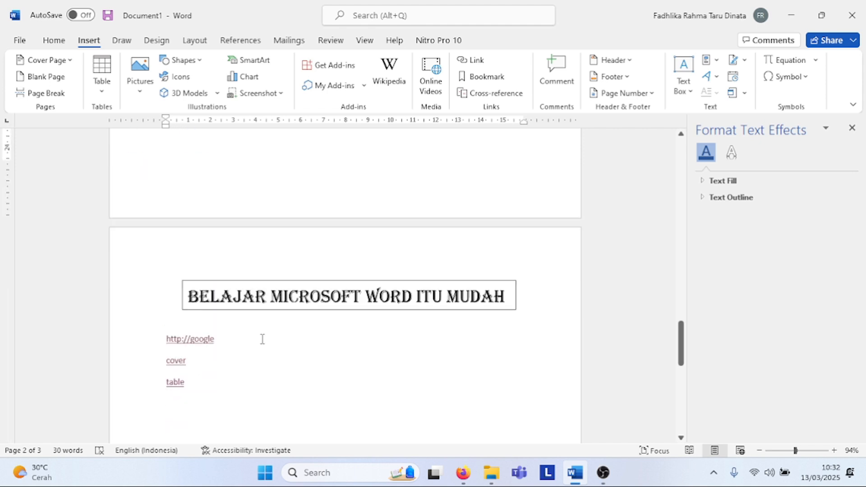
# Insert a hyperlink to an existing Word file in the Documents folder on a new line below the table link.
pyautogui.click(215, 376)
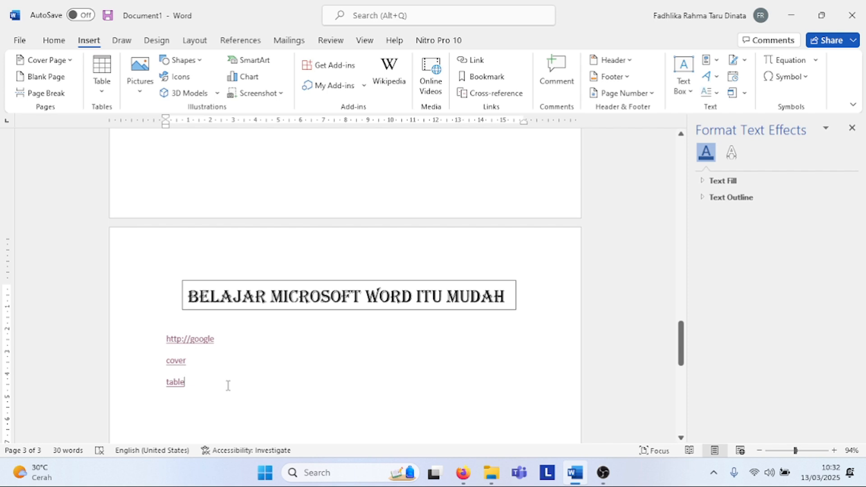
pyautogui.press('Return')
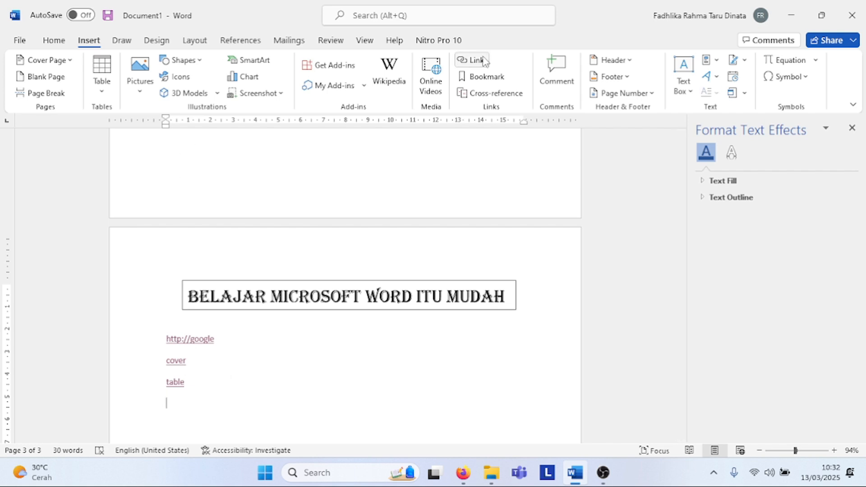
pyautogui.click(484, 60)
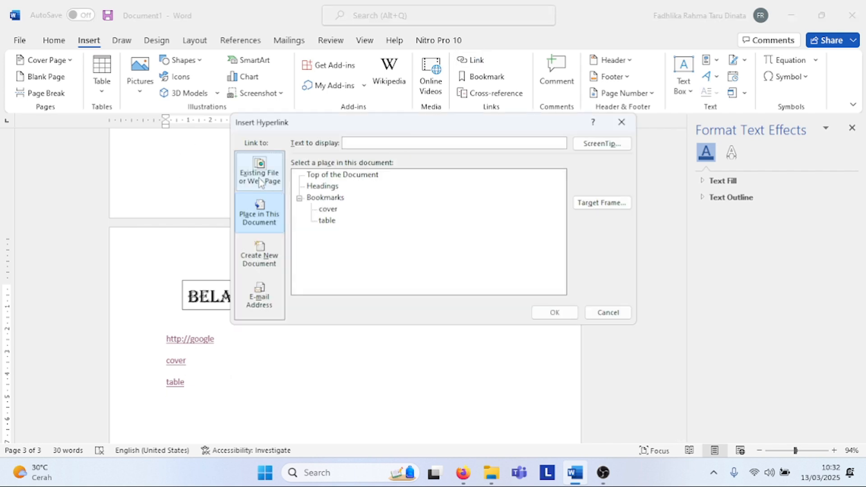
pyautogui.click(281, 180)
pyautogui.scroll(-2, 416, 245)
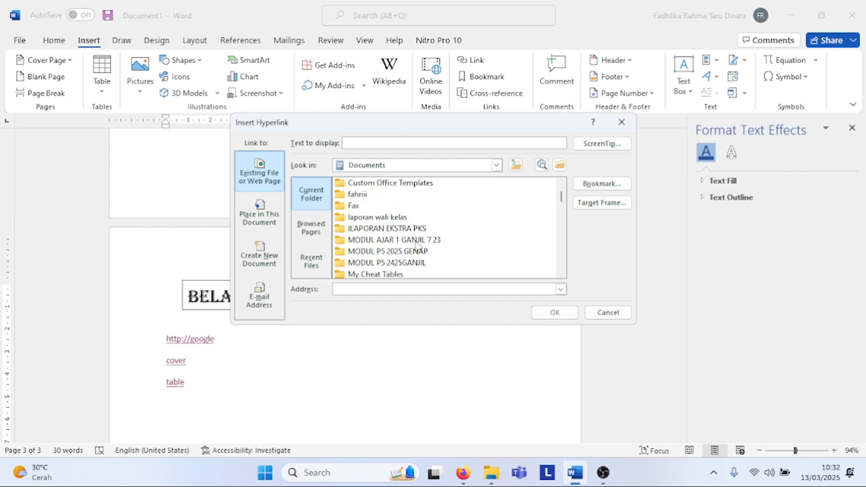
pyautogui.scroll(-5, 416, 245)
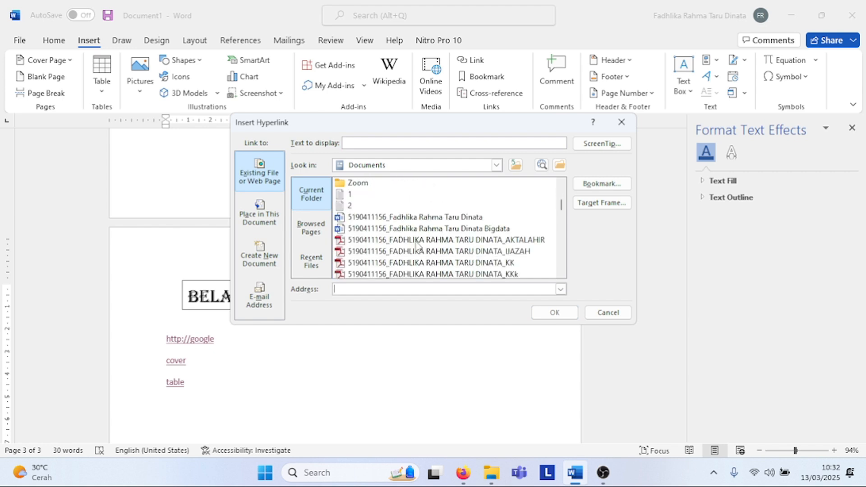
pyautogui.scroll(-4, 416, 245)
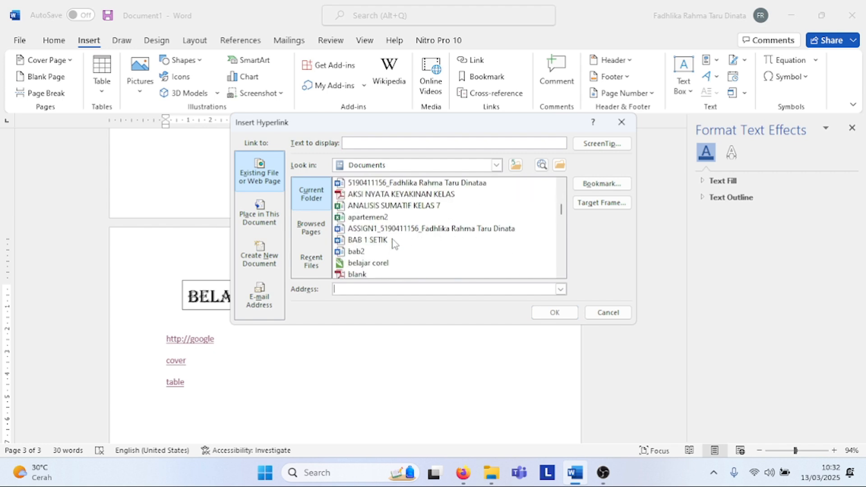
pyautogui.scroll(1, 395, 244)
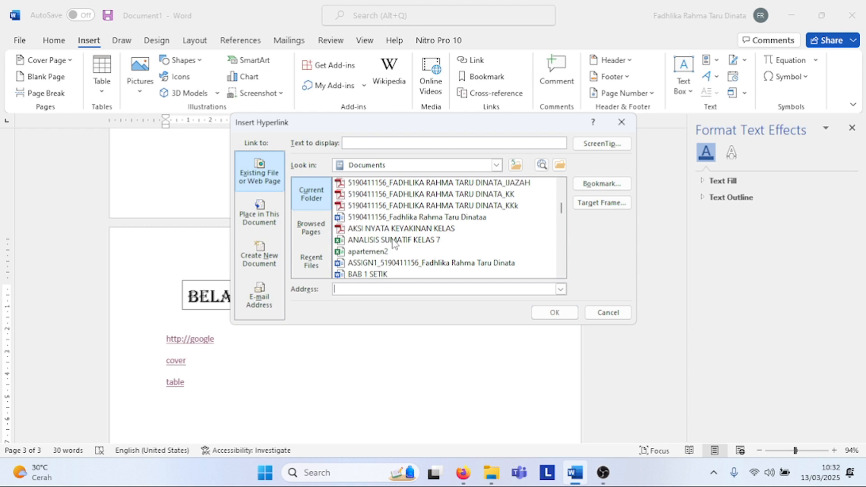
pyautogui.click(386, 219)
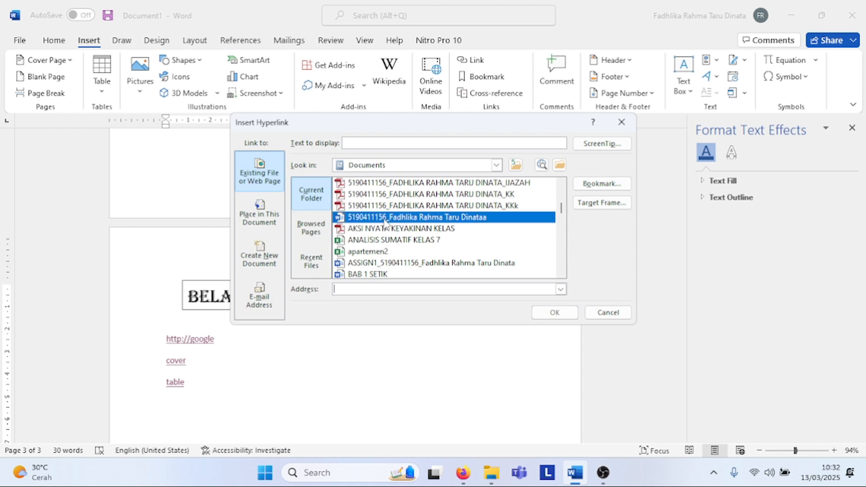
pyautogui.doubleClick(385, 219)
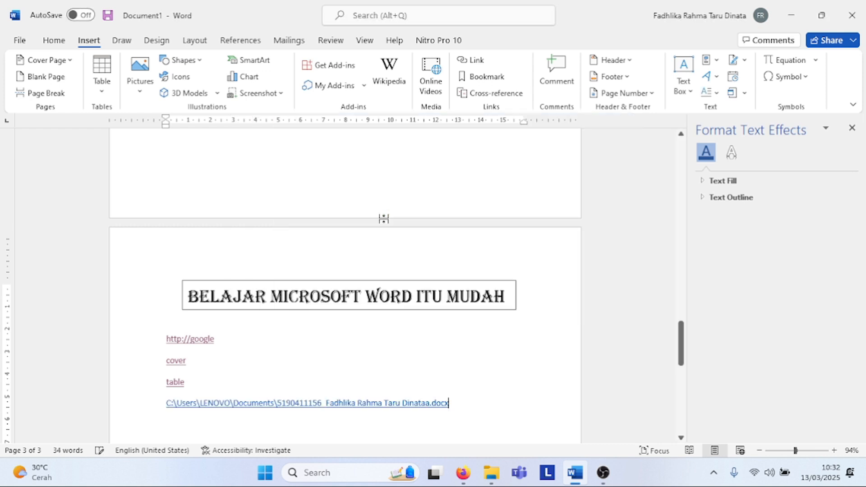
# Try the hyperlink to the Word file and decline to open it.
pyautogui.tripleClick(329, 403)
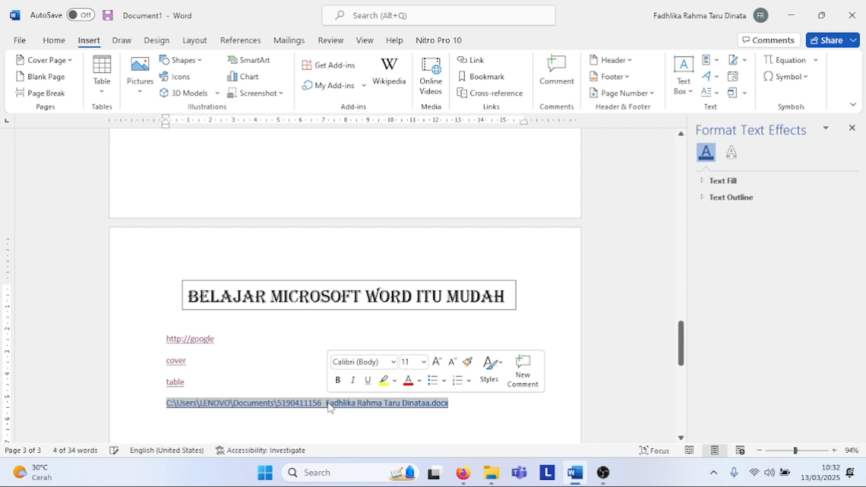
pyautogui.keyDown('ctrl'); pyautogui.click(312, 403); pyautogui.keyUp('ctrl')
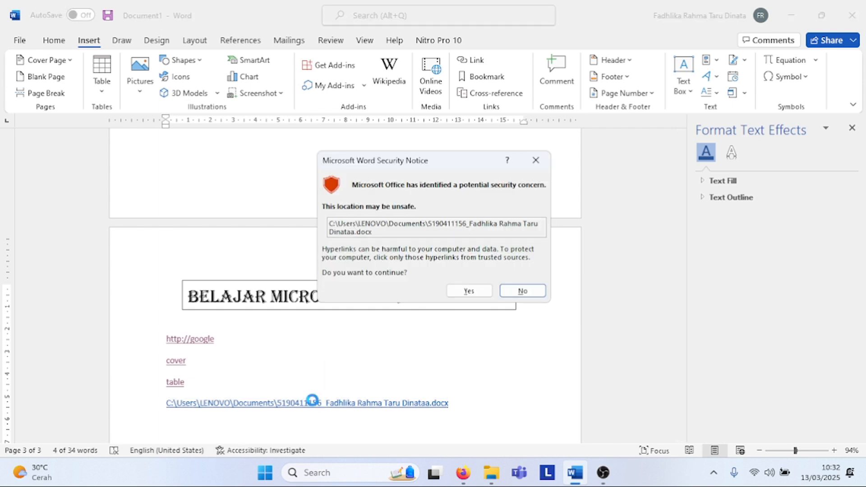
pyautogui.click(523, 291)
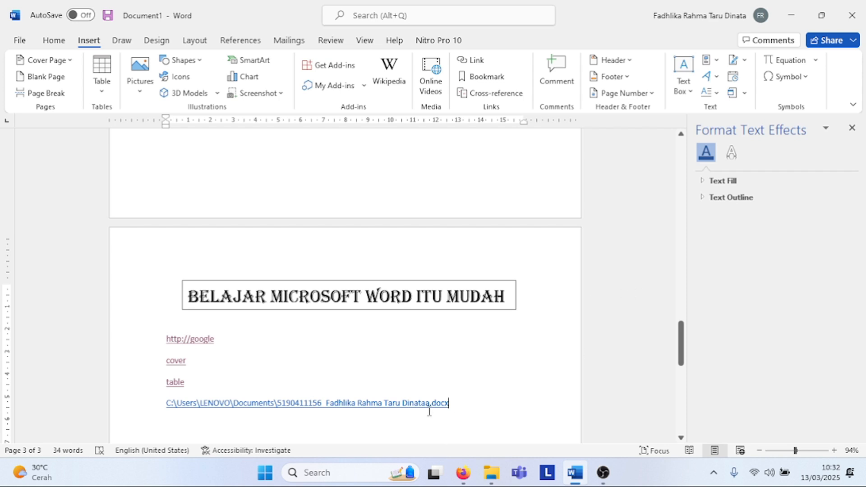
# Delete the Word file hyperlink from the line below the table link.
pyautogui.moveTo(449, 403); pyautogui.dragTo(105, 398)
pyautogui.press('BackSpace')
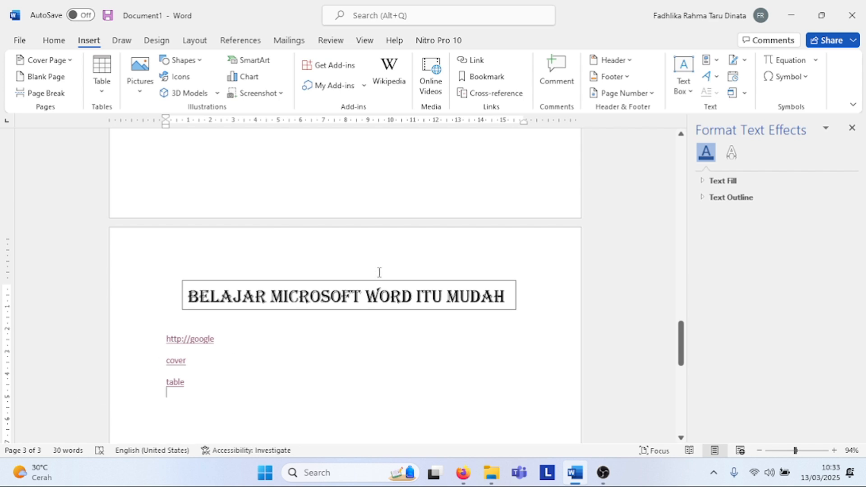
# Attach the comment "Tulisan table nya salah harus tabel" to the word table and post it.
pyautogui.click(568, 88)
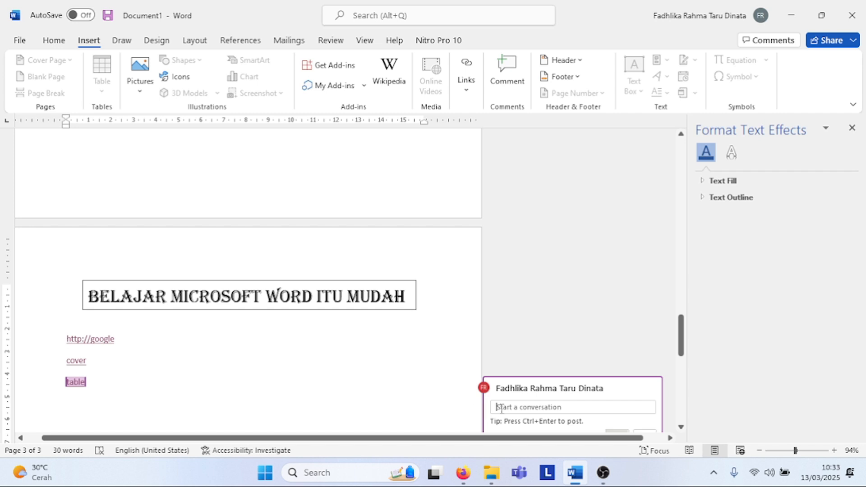
pyautogui.write('t')
pyautogui.press('BackSpace')
pyautogui.write('tulisan ta ')
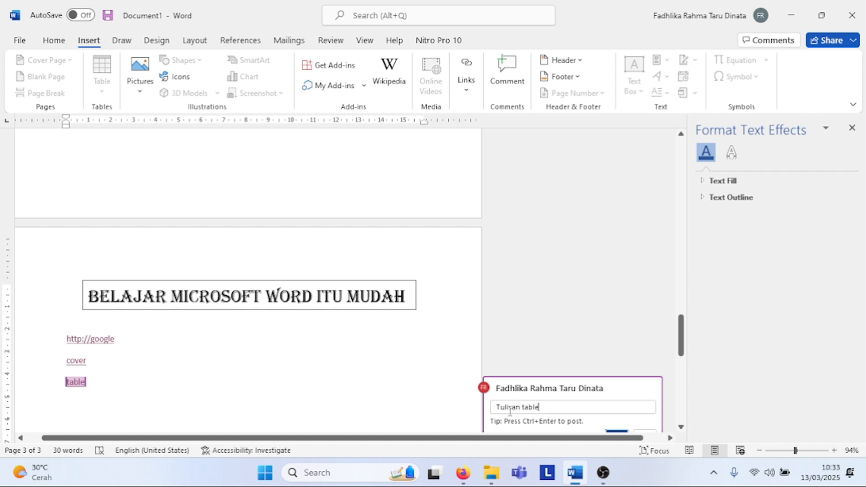
pyautogui.write('ble nya salah')
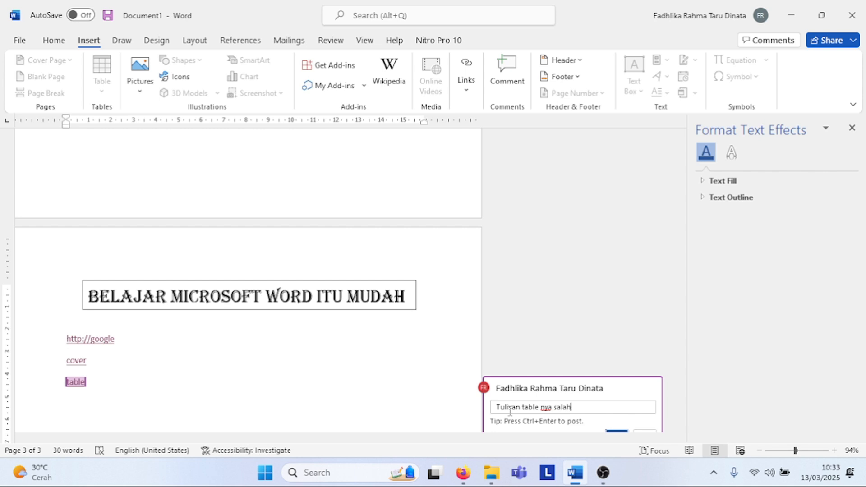
pyautogui.write(' harus tabel')
pyautogui.press('Return')
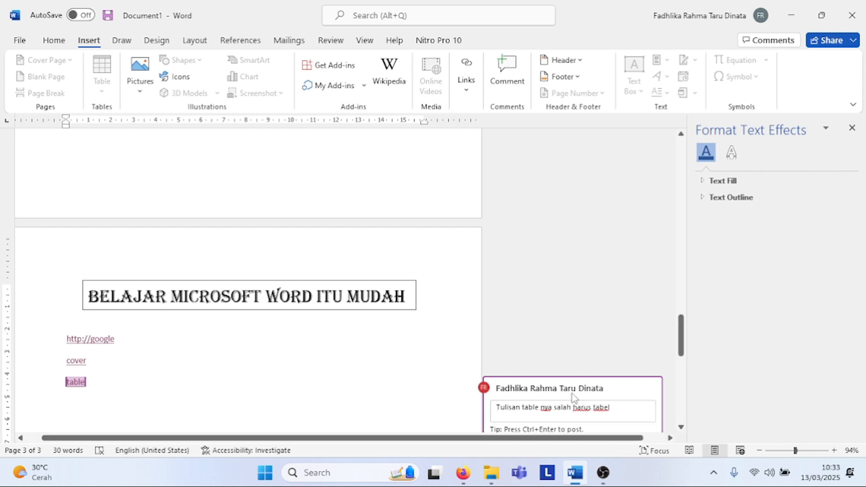
pyautogui.scroll(-3, 615, 344)
pyautogui.click(617, 306)
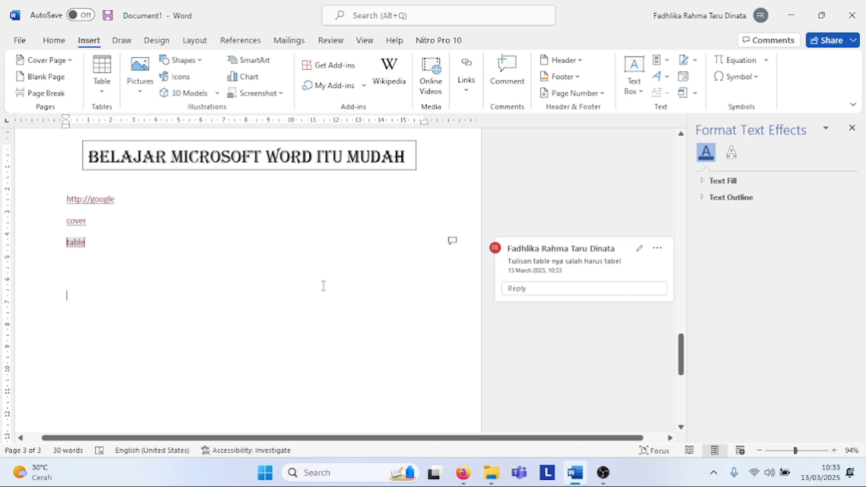
pyautogui.scroll(10, 322, 286)
pyautogui.scroll(5, 323, 286)
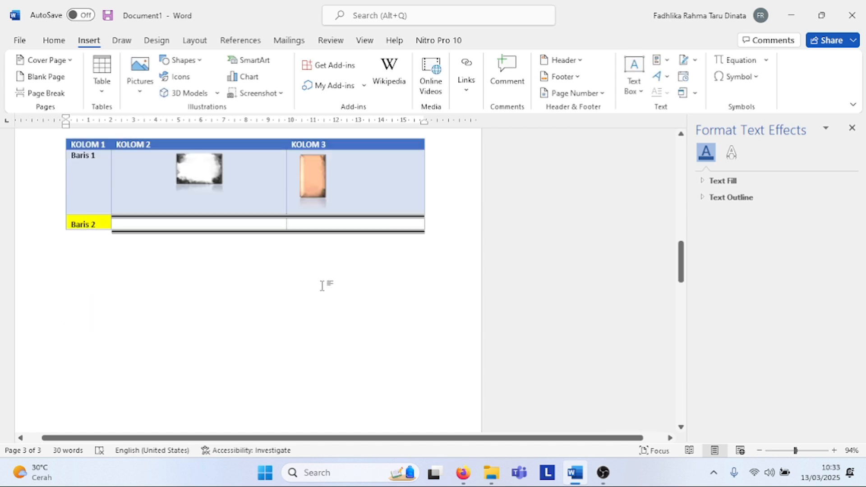
# Close the Format Text Effects pane and delete the comment thread attached to the word table.
pyautogui.click(853, 128)
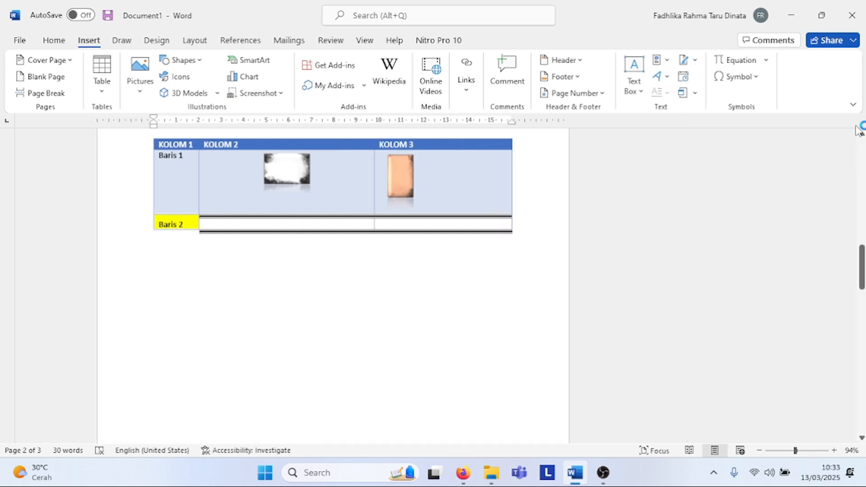
pyautogui.scroll(-15, 479, 232)
pyautogui.scroll(-5, 479, 232)
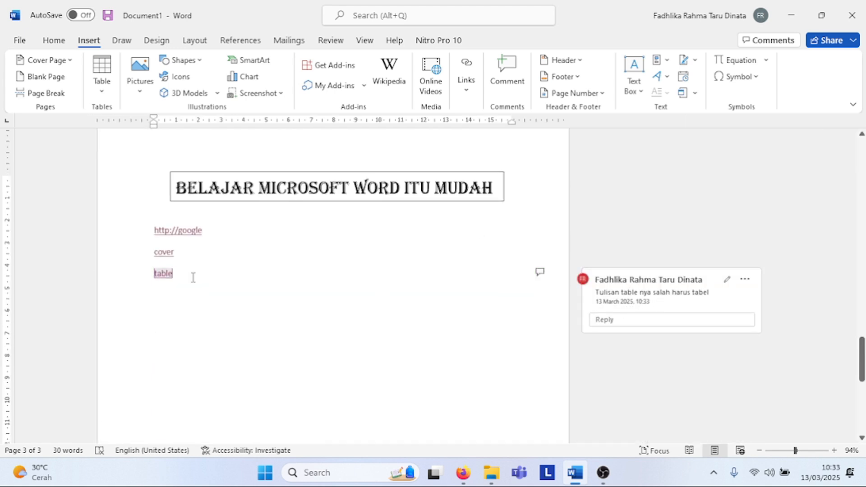
pyautogui.click(180, 275)
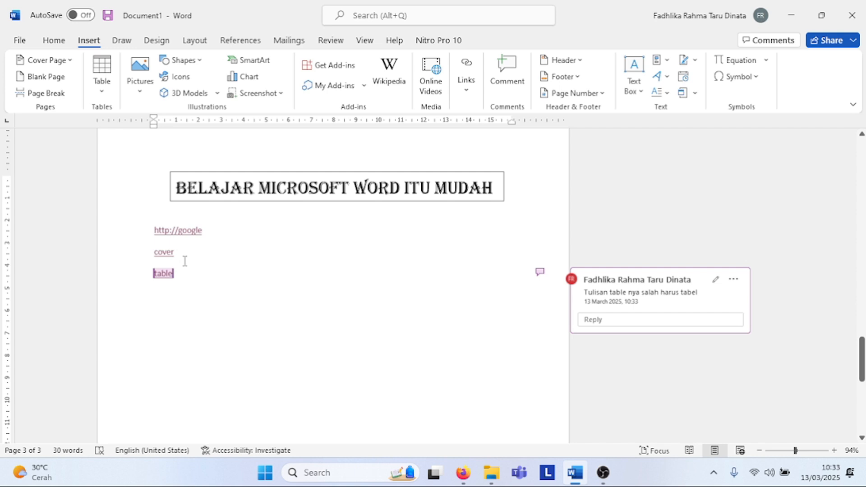
pyautogui.click(185, 262)
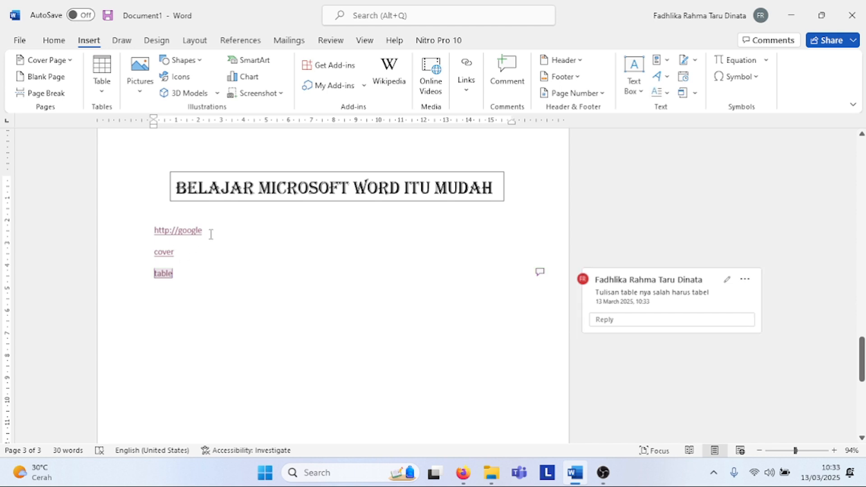
pyautogui.click(260, 205)
pyautogui.click(746, 280)
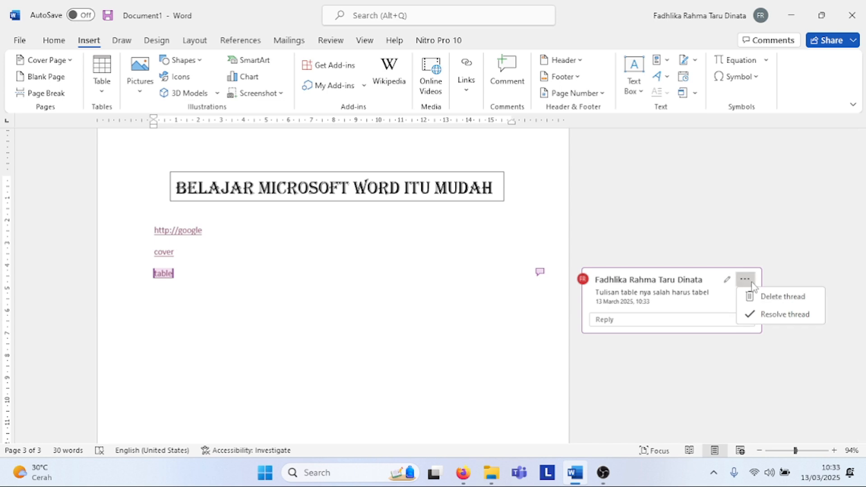
pyautogui.click(762, 299)
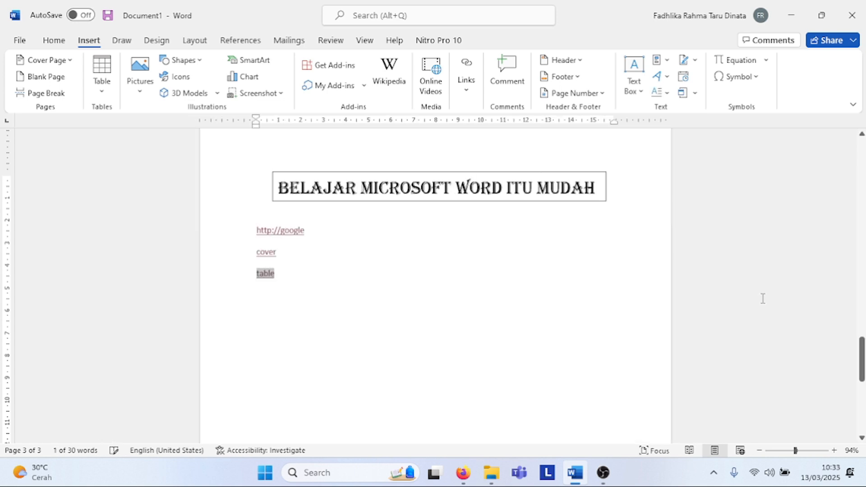
pyautogui.click(511, 276)
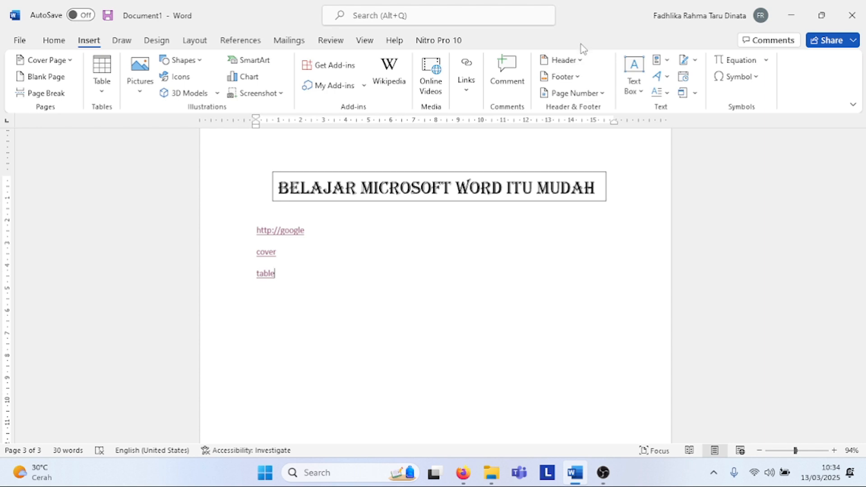
pyautogui.click(644, 89)
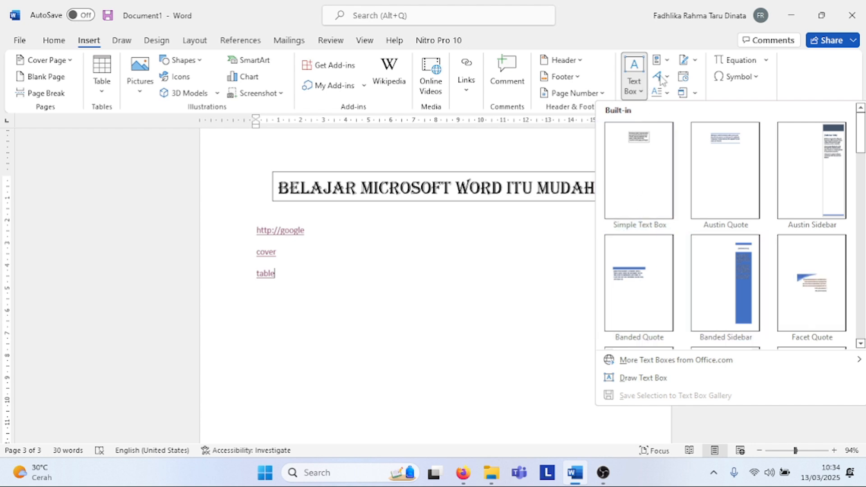
pyautogui.click(668, 63)
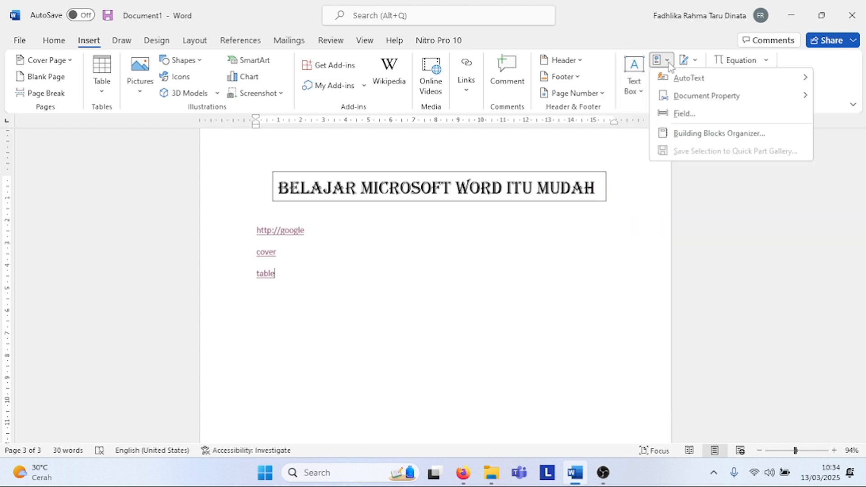
pyautogui.click(696, 61)
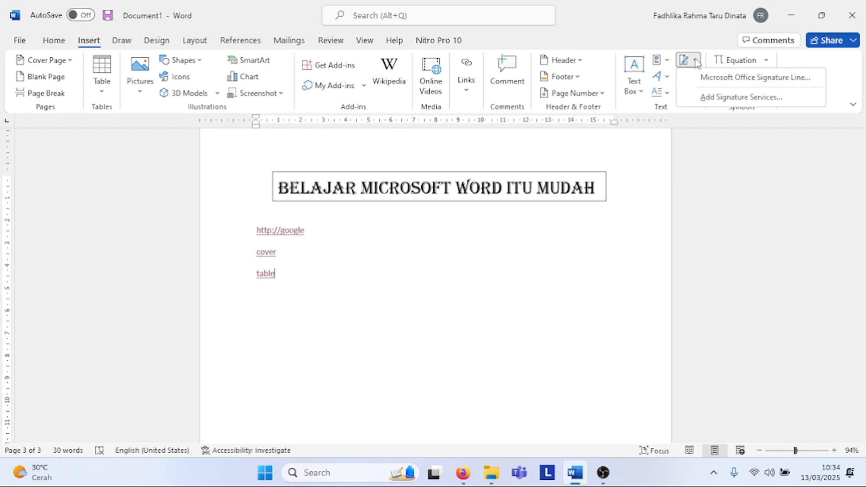
pyautogui.click(666, 77)
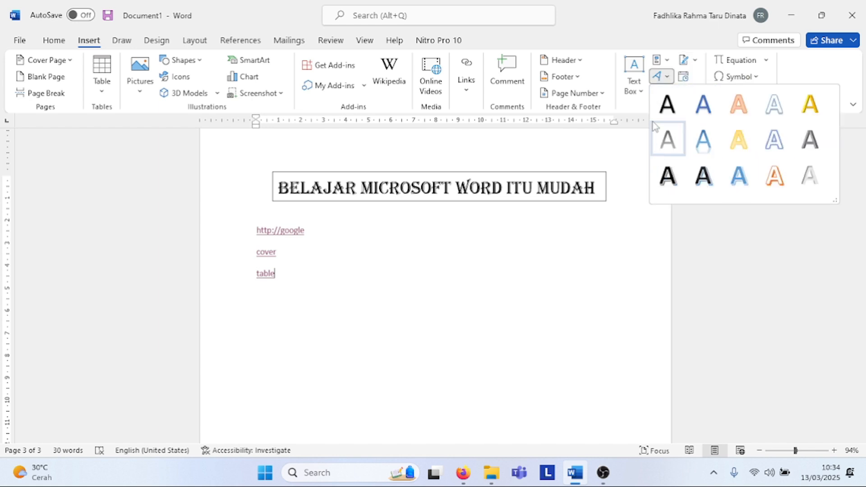
pyautogui.click(642, 112)
# Apply a Dropped drop cap to the first letter of the table line.
pyautogui.click(667, 94)
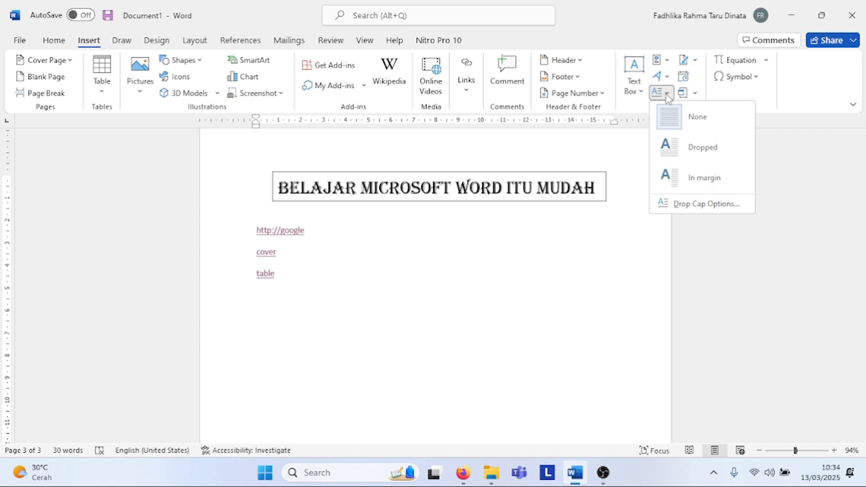
pyautogui.click(689, 143)
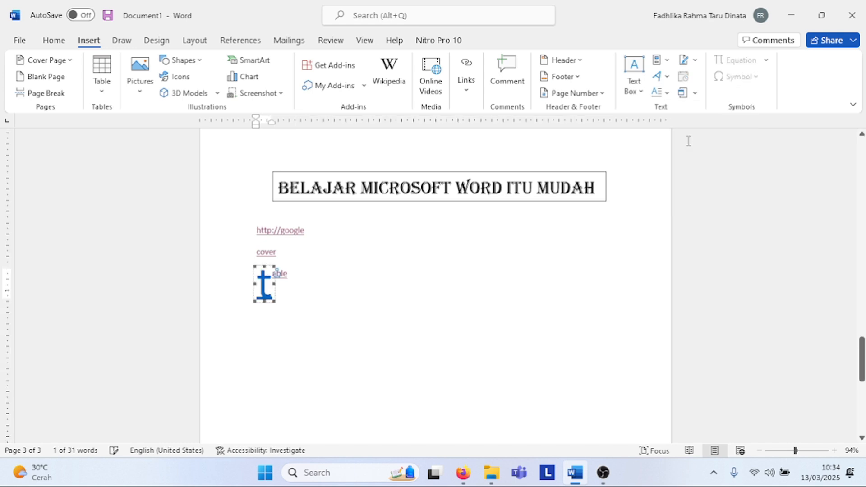
pyautogui.click(275, 284)
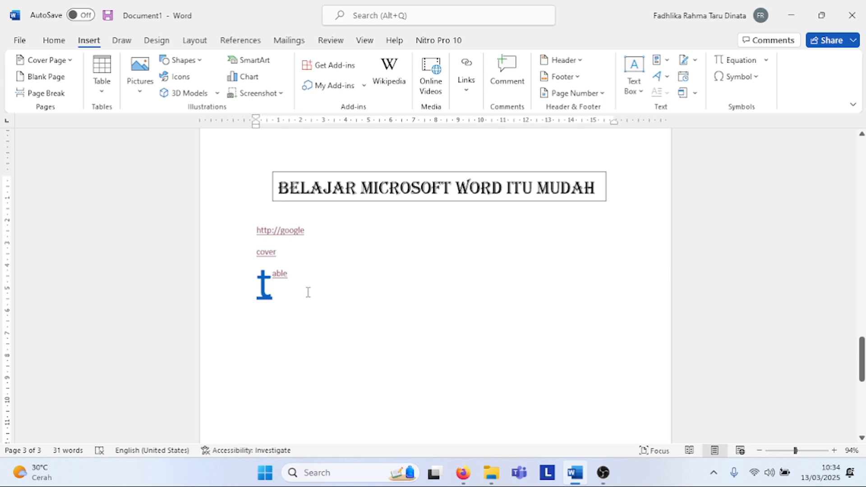
# Set the drop cap on the table line to None and place the cursor below that line.
pyautogui.moveTo(308, 292); pyautogui.dragTo(273, 274)
pyautogui.click(665, 93)
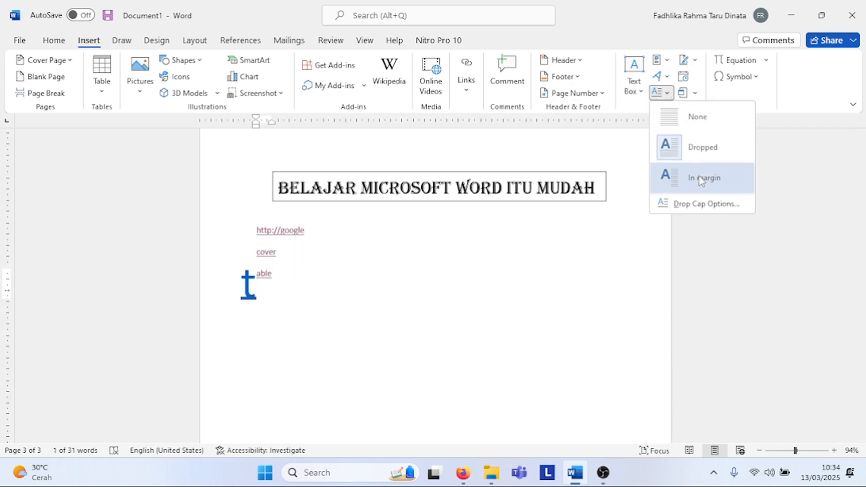
pyautogui.click(694, 117)
pyautogui.click(365, 288)
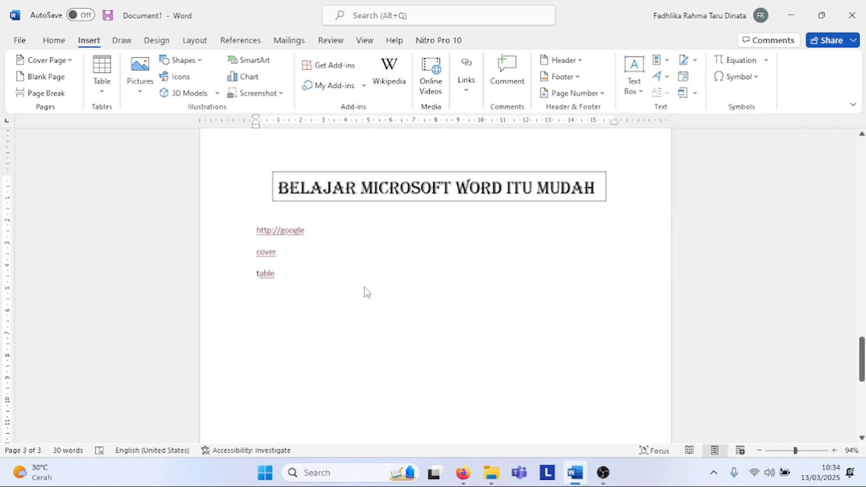
pyautogui.click(695, 62)
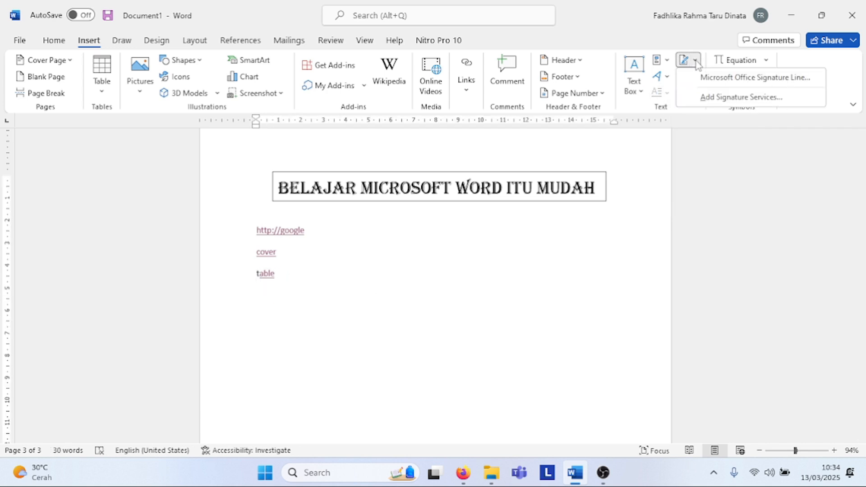
pyautogui.click(716, 93)
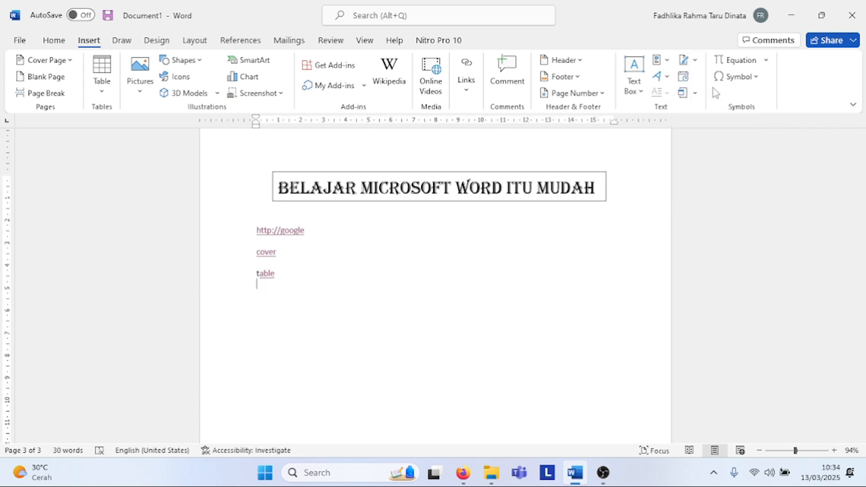
pyautogui.click(691, 61)
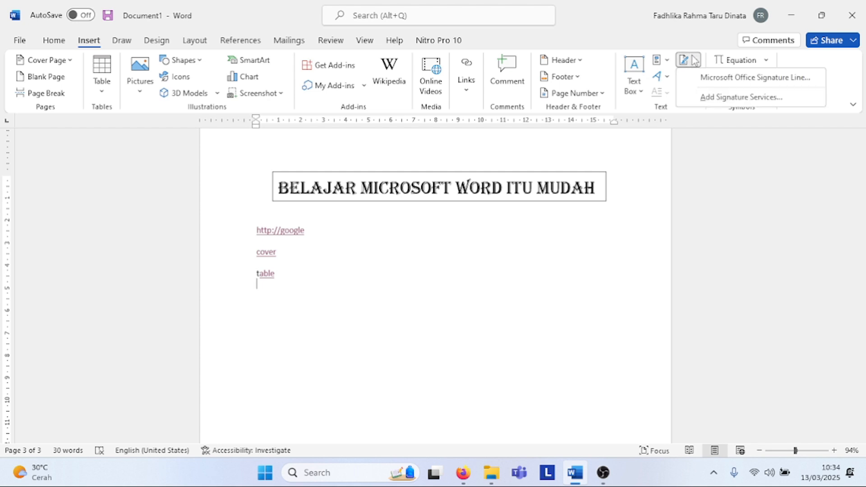
pyautogui.click(725, 177)
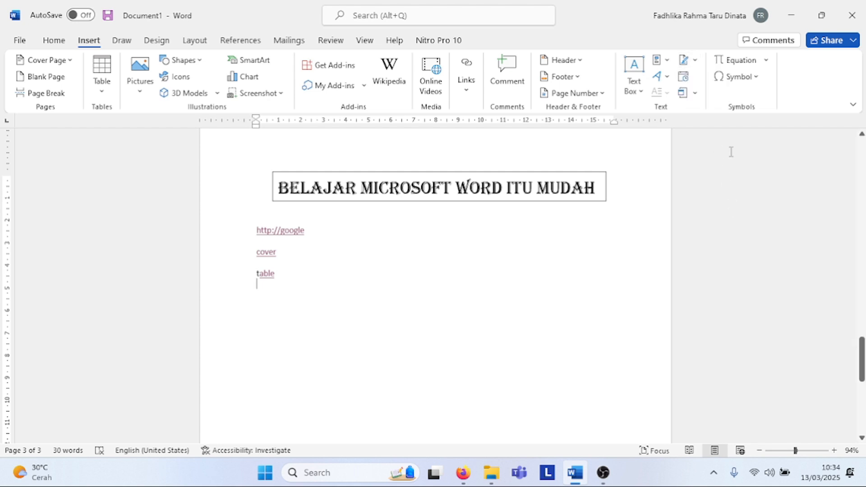
# Insert the current date below the table line in the format 3/13/2025.
pyautogui.click(685, 77)
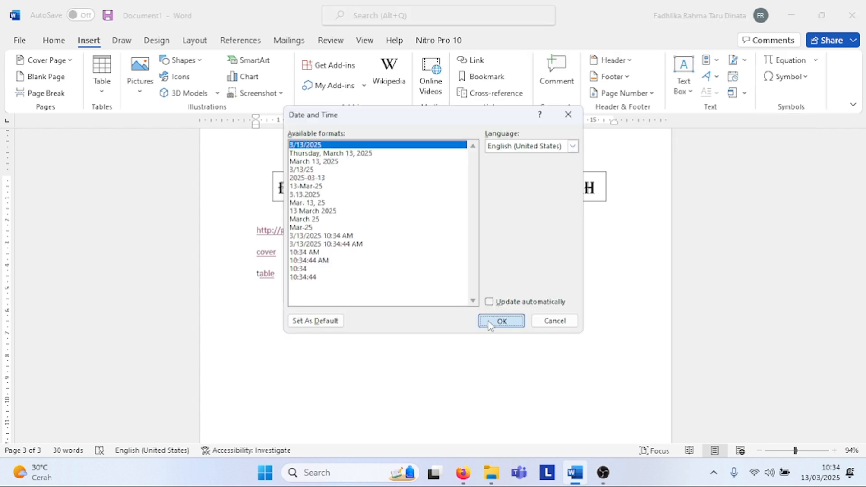
pyautogui.click(500, 321)
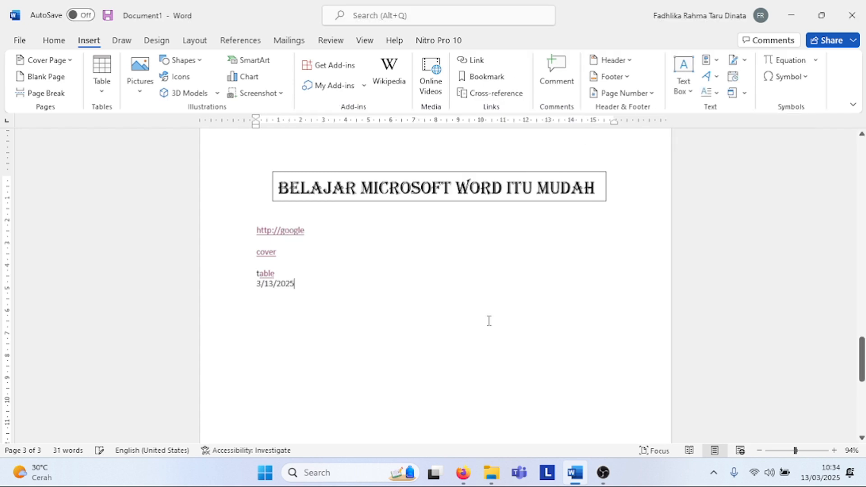
# Look through the Create New and Create from File options for inserting an object, and cancel without inserting one.
pyautogui.click(744, 93)
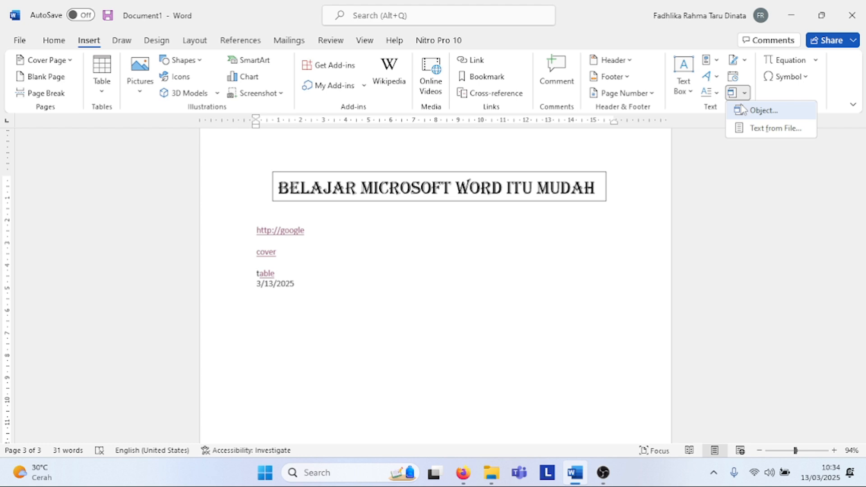
pyautogui.click(742, 110)
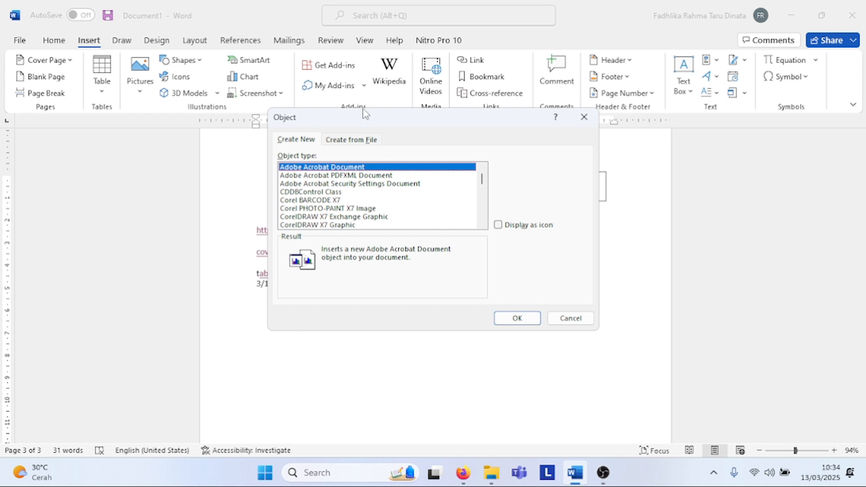
pyautogui.click(360, 141)
pyautogui.click(310, 141)
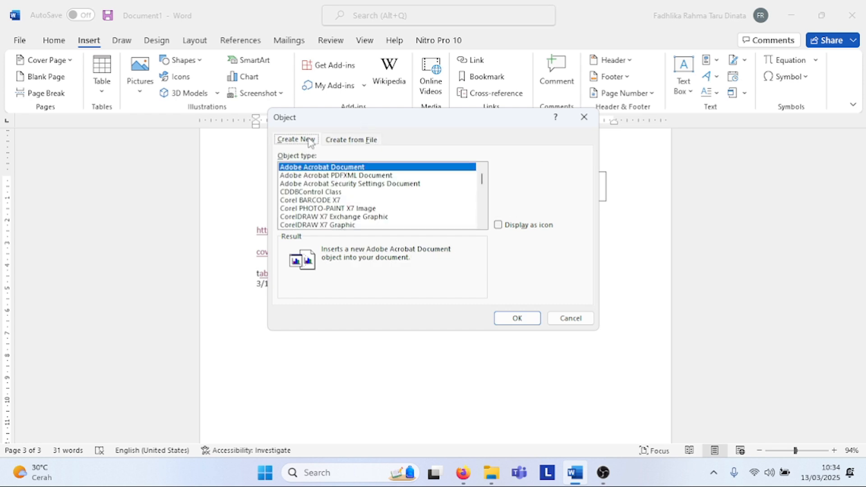
pyautogui.click(570, 318)
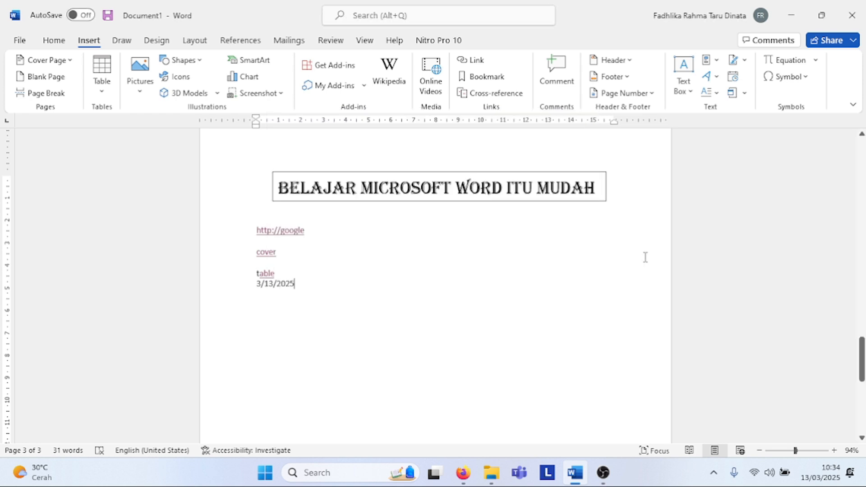
# Insert the built-in Binomial Theorem equation after the date and move it onto its own line.
pyautogui.click(816, 60)
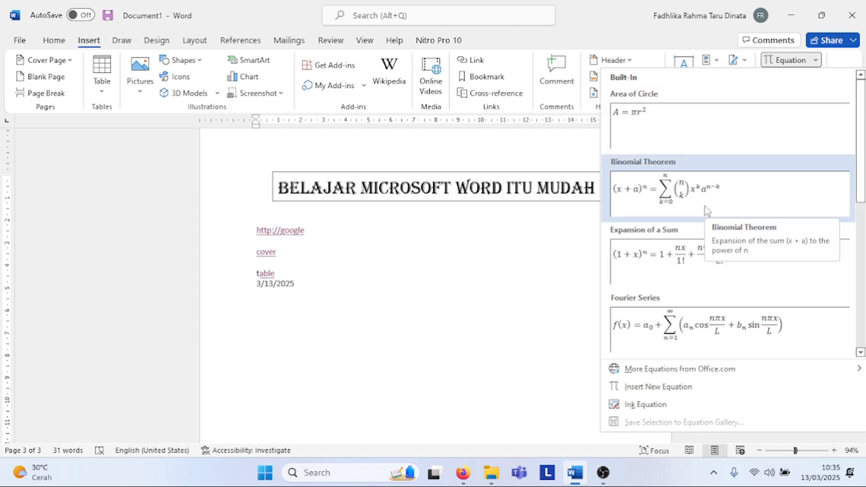
pyautogui.click(707, 212)
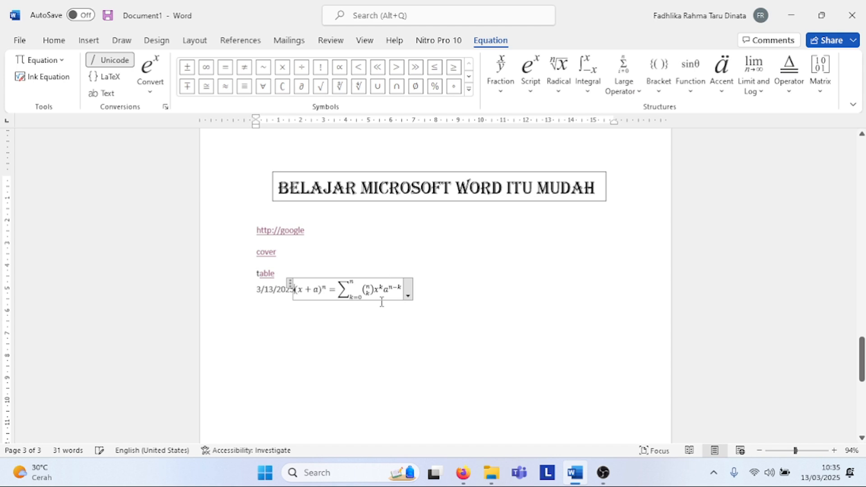
pyautogui.click(296, 289)
pyautogui.press('Return')
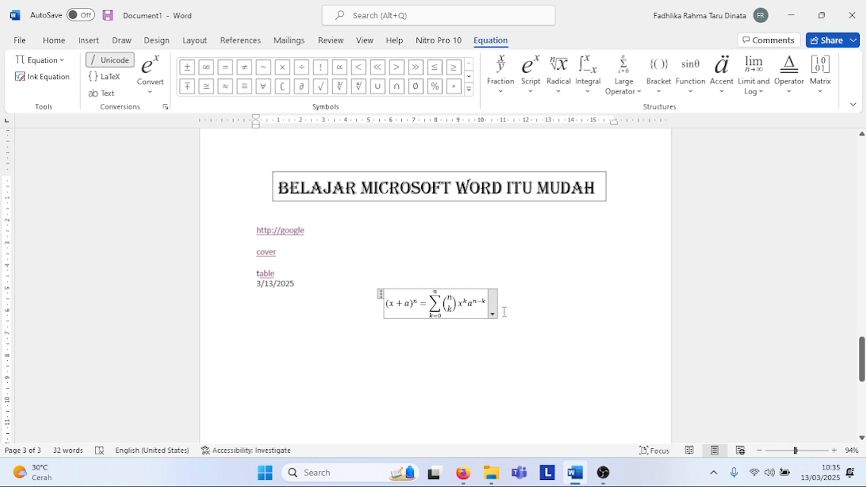
pyautogui.click(493, 314)
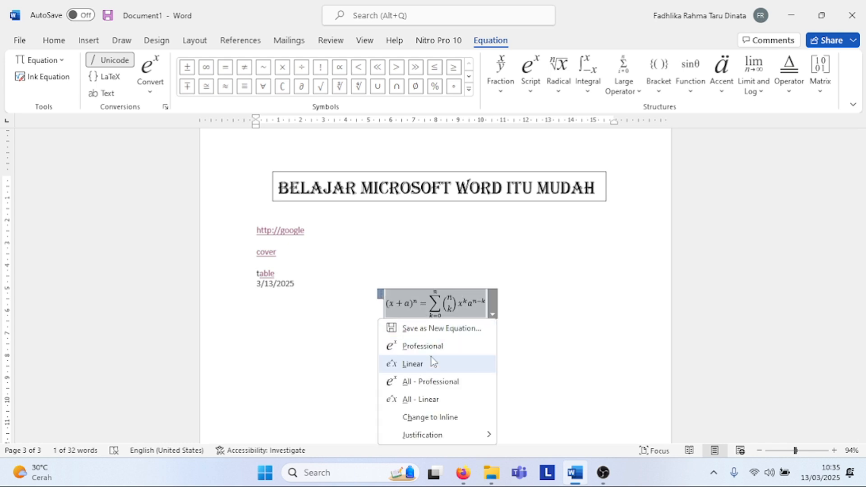
pyautogui.click(578, 281)
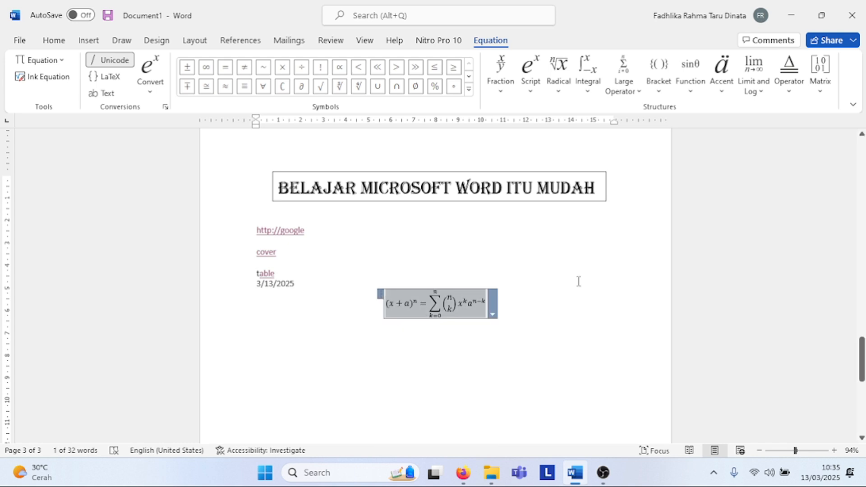
pyautogui.click(578, 281)
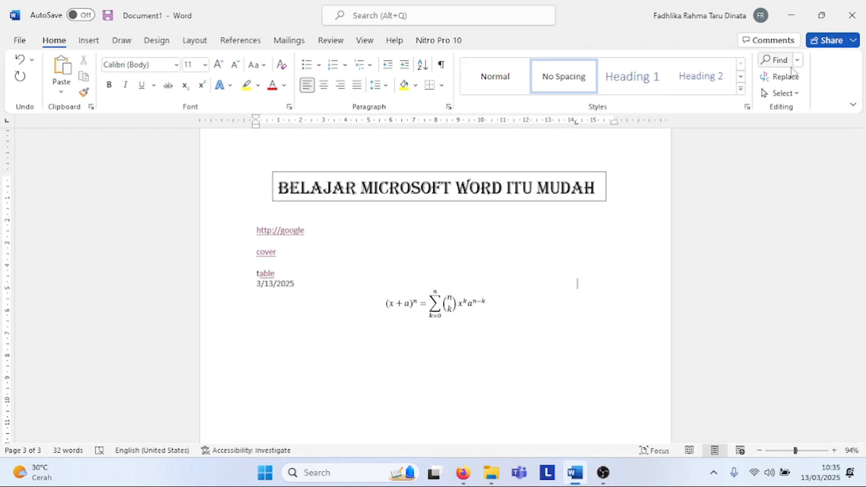
# Insert two Registered Sign (®) symbols on the date line from the recently used symbols.
pyautogui.click(90, 41)
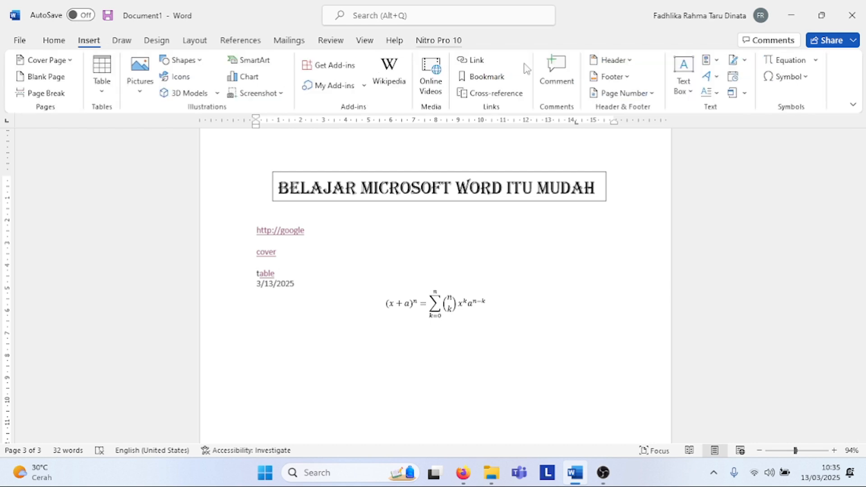
pyautogui.click(806, 77)
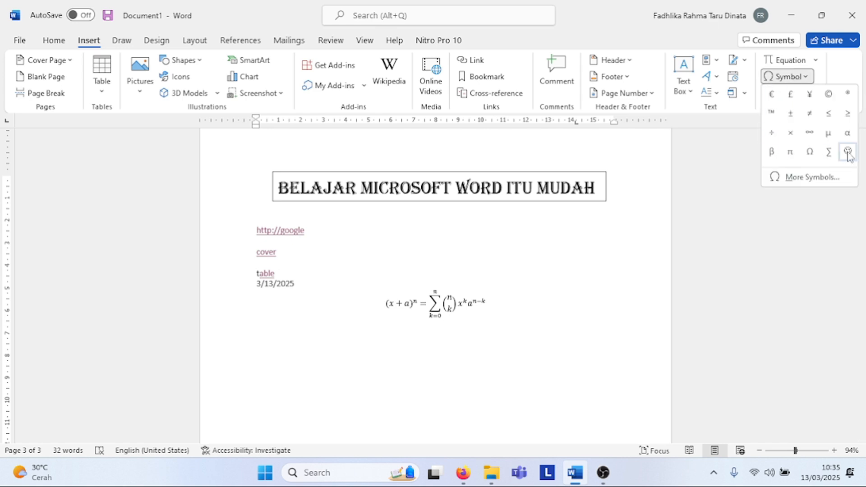
pyautogui.click(822, 181)
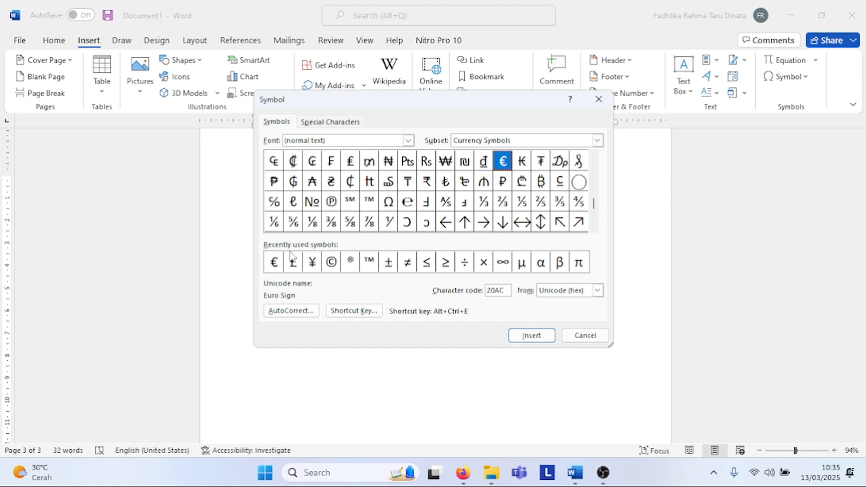
pyautogui.click(281, 262)
pyautogui.click(352, 262)
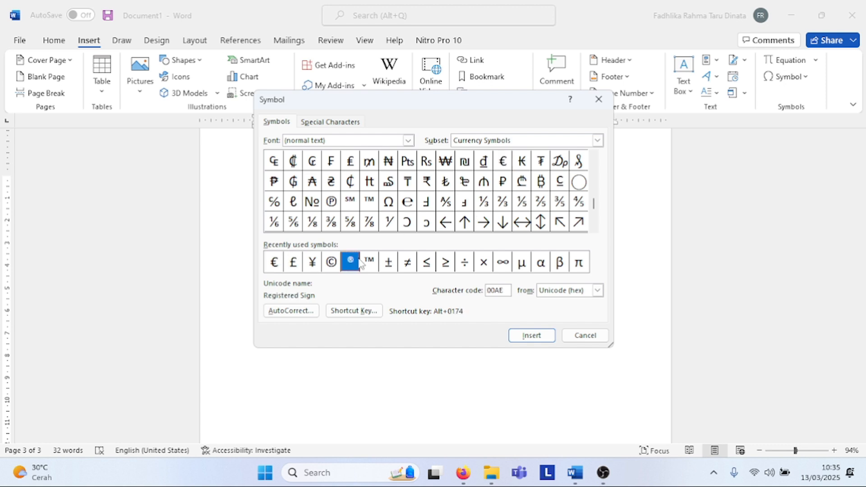
pyautogui.click(541, 338)
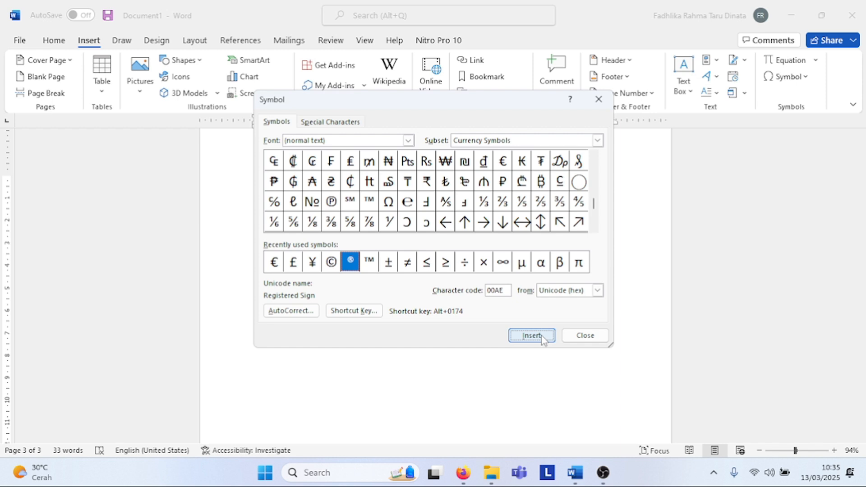
pyautogui.click(543, 337)
# Insert the North East Arrow symbol after the registered signs and move the symbols onto their own line below the date.
pyautogui.moveTo(512, 99); pyautogui.dragTo(326, 147)
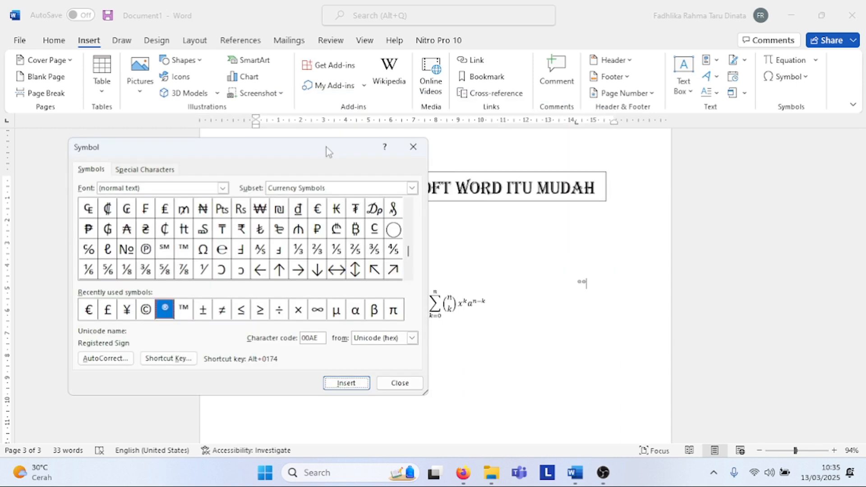
pyautogui.click(391, 272)
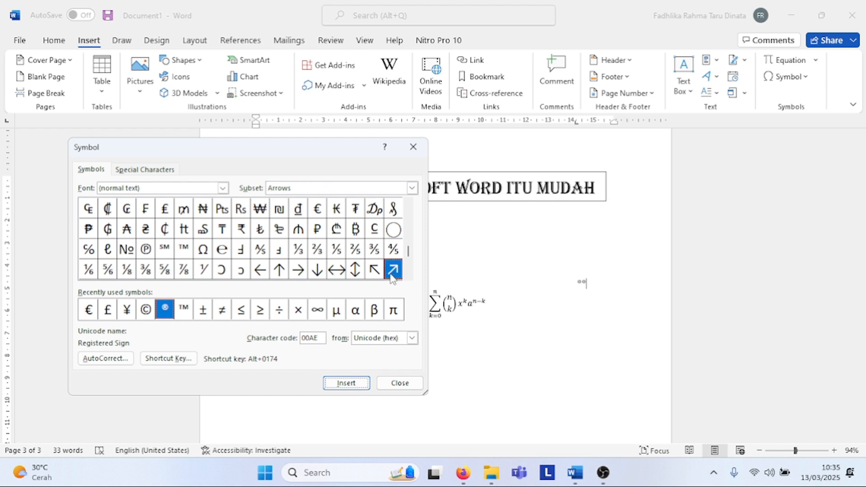
pyautogui.click(343, 384)
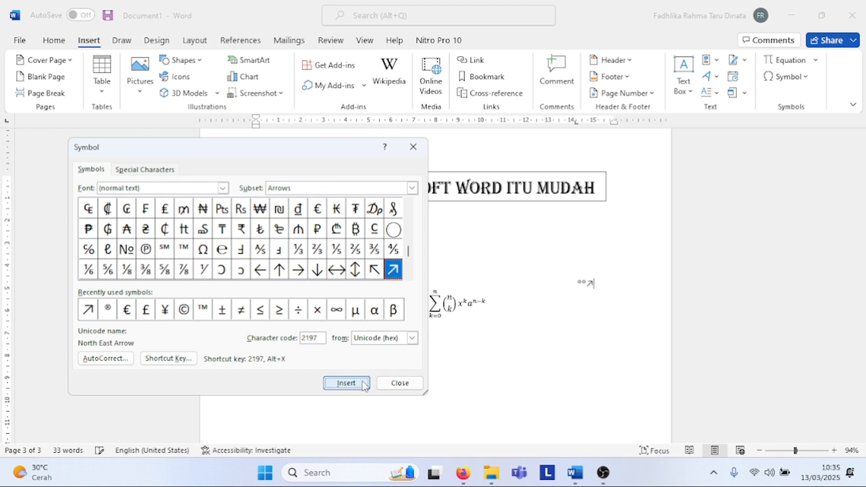
pyautogui.click(399, 383)
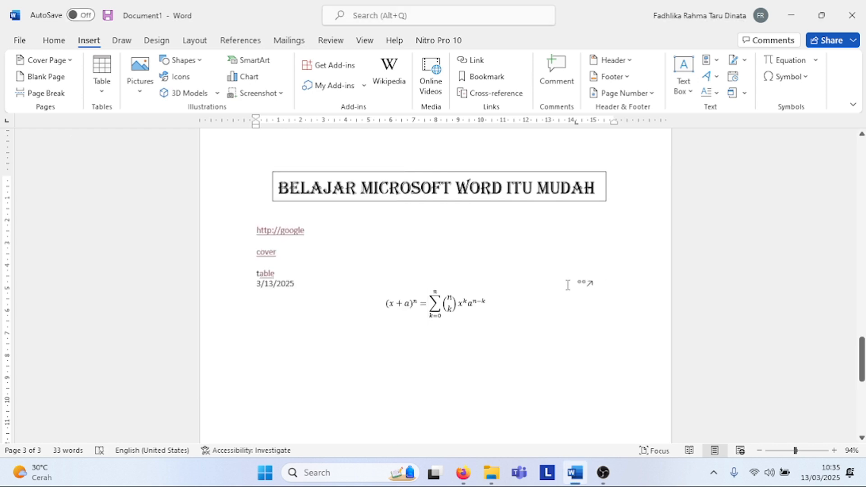
pyautogui.press('Return')
pyautogui.press('Return')
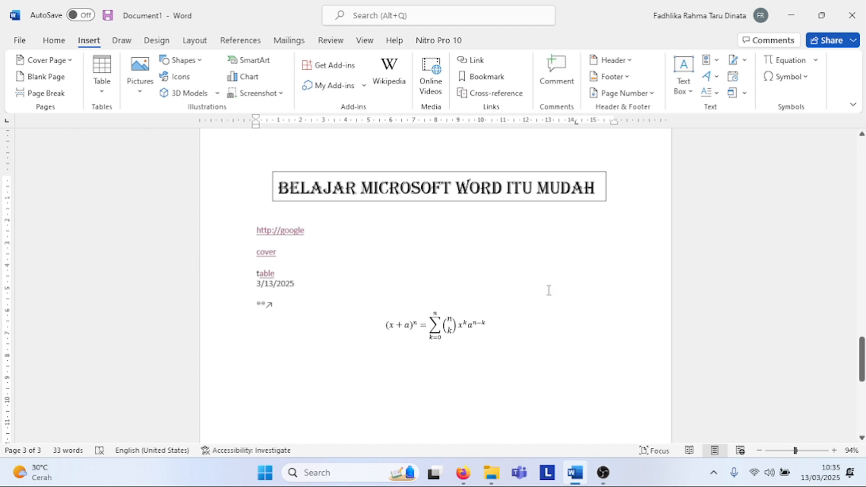
# Add several blank lines below the equation and place the cursor on the last one.
pyautogui.scroll(-2, 501, 310)
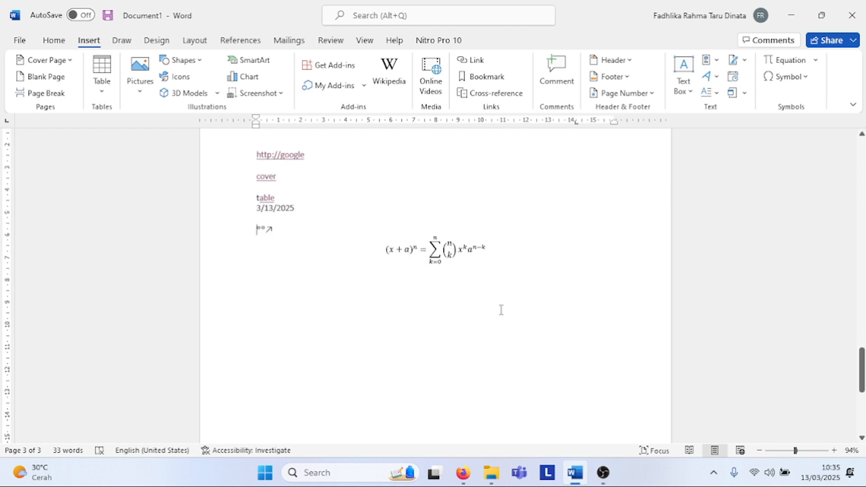
pyautogui.click(501, 311)
pyautogui.scroll(5, 501, 310)
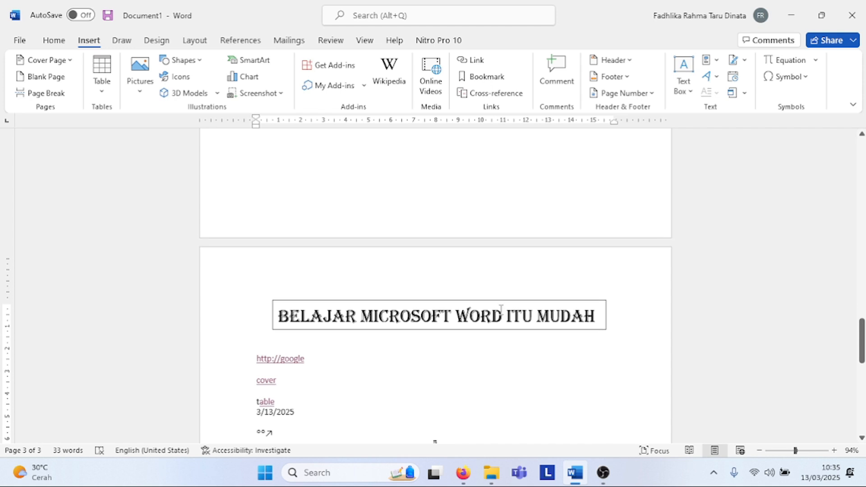
pyautogui.scroll(-3, 501, 310)
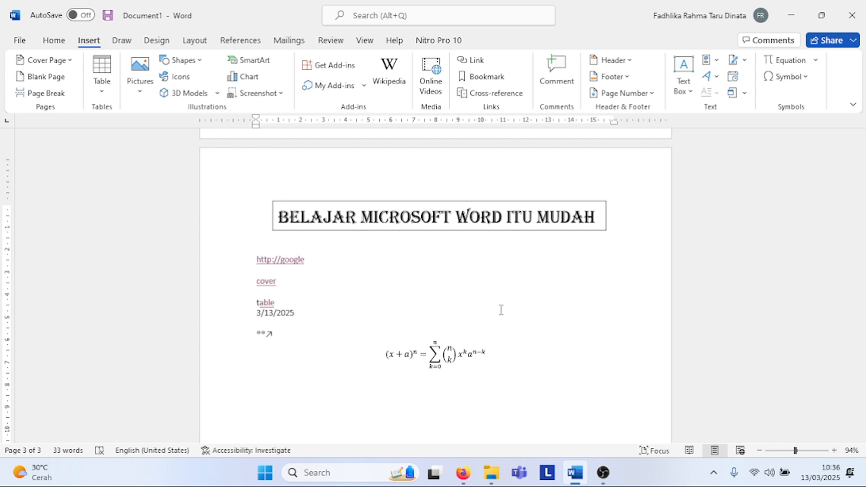
pyautogui.scroll(-10, 501, 310)
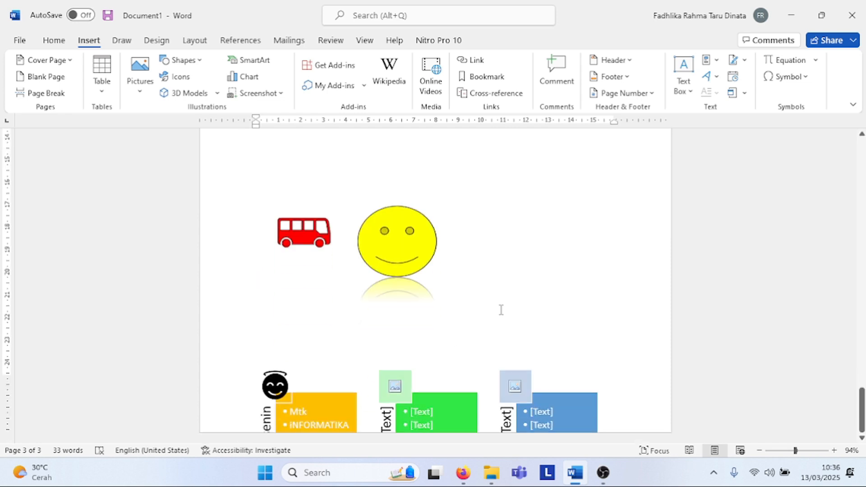
pyautogui.scroll(8, 501, 310)
pyautogui.press('Return')
pyautogui.press('Return')
pyautogui.press('Return')
pyautogui.press('Return')
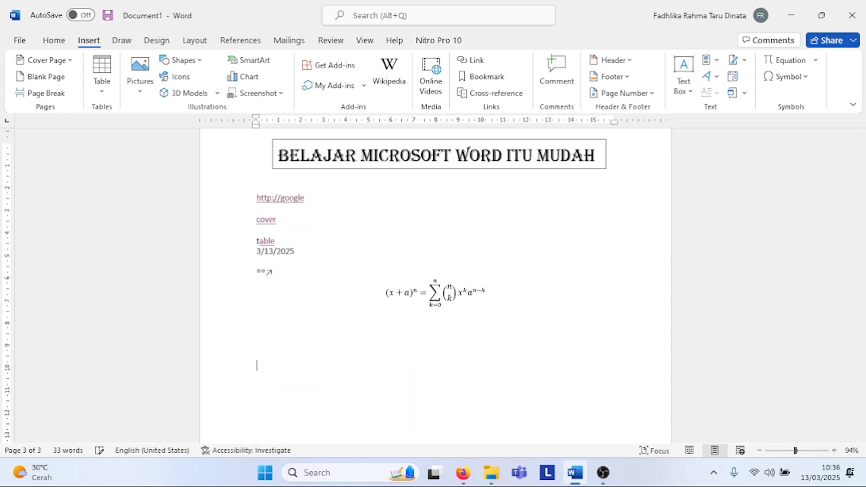
pyautogui.press('Return')
pyautogui.press('Return')
pyautogui.press('Return')
pyautogui.click(257, 386)
# Write "JANGAN LUPA UNTUK LIKE JIKA TERBANTU JANGAN LUPA SUBSCRIBE BIAR TIDAK KETINGGALAN VIDEO VIDEO SELANJUTNYA" below the equation.
pyautogui.press('capslock')
pyautogui.write('JANGA')
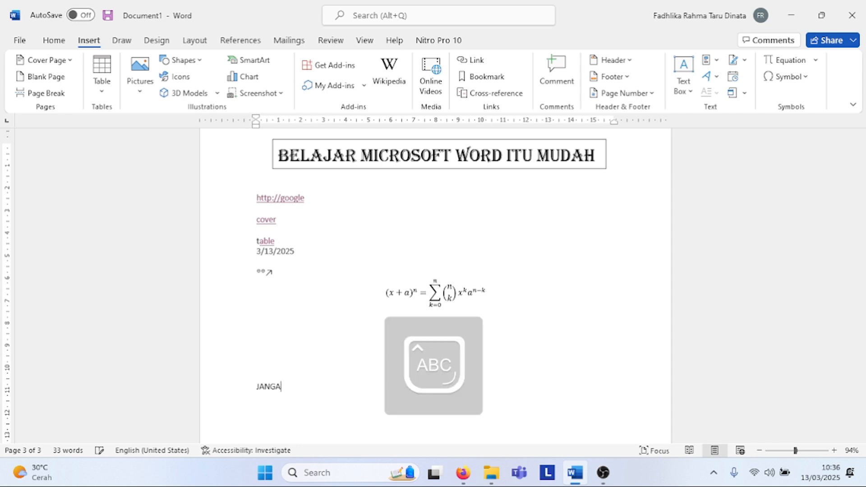
pyautogui.write('N LUPA UNTUK LIKE JI')
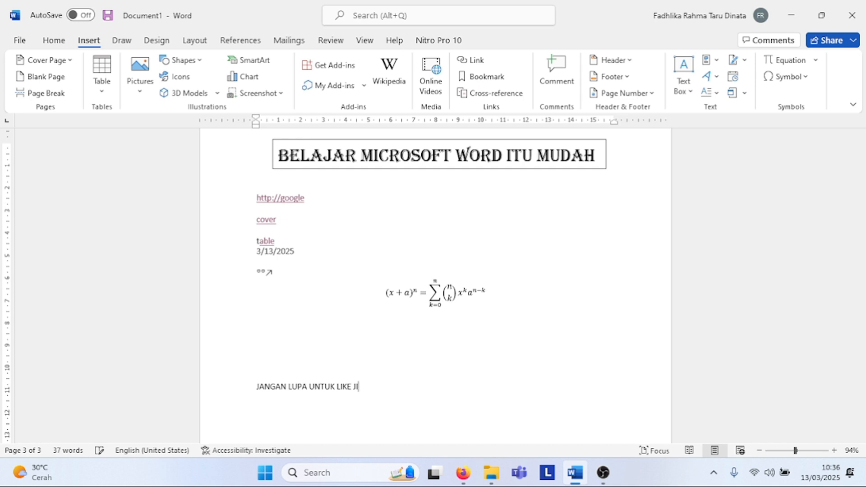
pyautogui.write('KA TERBANTU JANGAN LUPA SUBS')
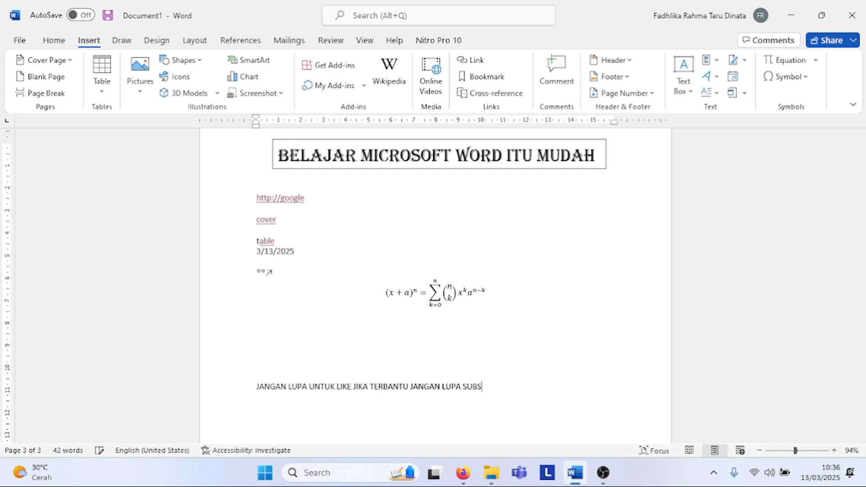
pyautogui.write('CRIBE BIAR TIDAK KETINGGA')
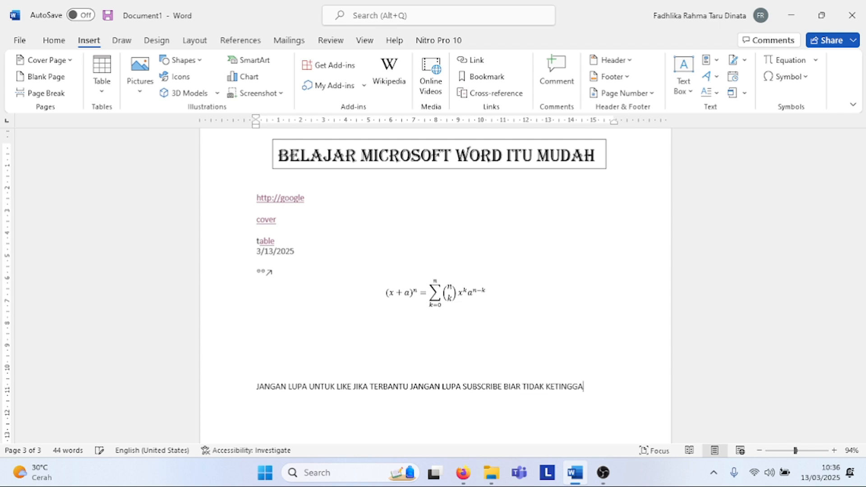
pyautogui.write('LAN VIDEO VIDEO SELANJUTNYA')
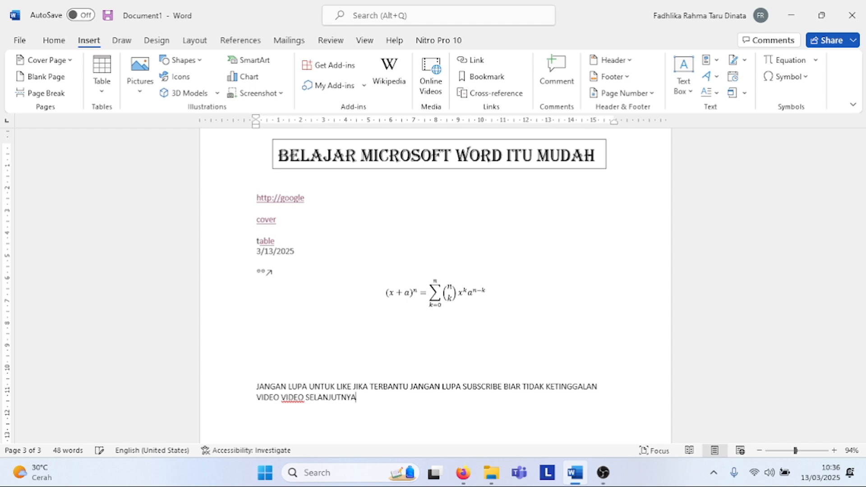
# Continue the closing paragraph with "OKE KALAU ADA PERTANYAAN SILAHKAN TANYA DI KOLOM KOMENTAR".
pyautogui.write(' OKE KALAU ADA PERTANYAA')
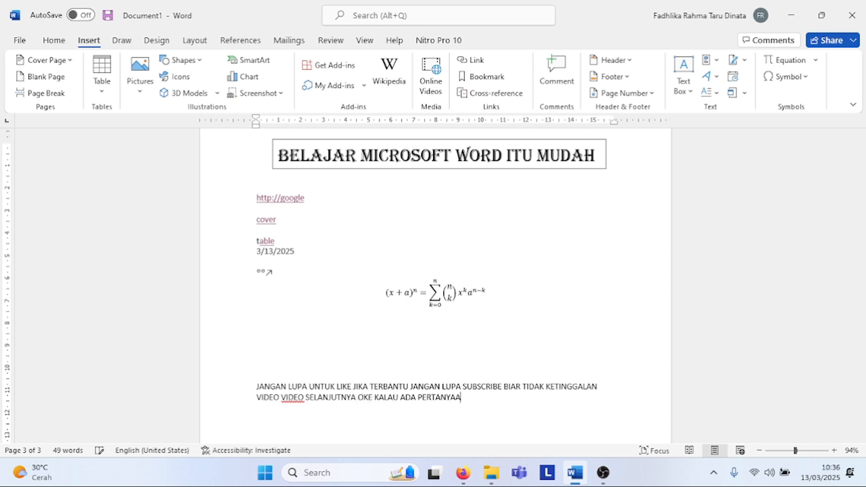
pyautogui.write('N SILAHKAN TANYA ')
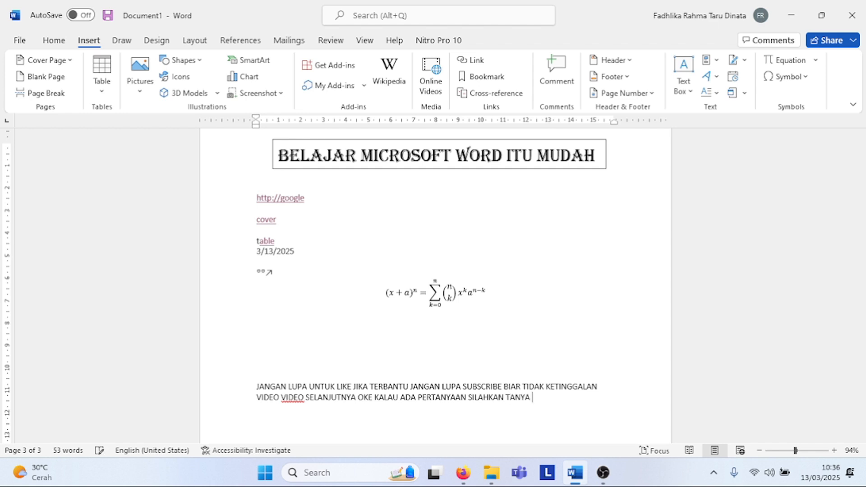
pyautogui.write('DI KOLOM KOMENTAR')
# Leave a blank line after the paragraph and add the sign-off "SEKIAN DULU DARI VIDEO KALI BYE BYE BYEEE".
pyautogui.press('Return')
pyautogui.press('Return')
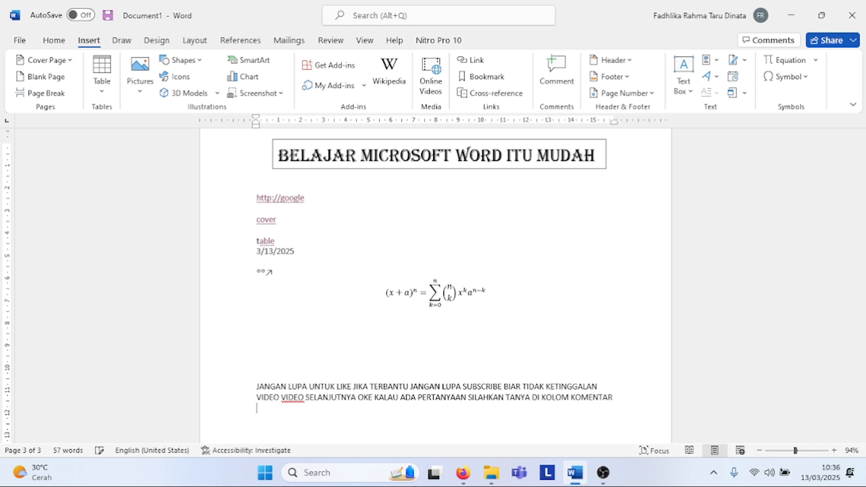
pyautogui.write('SEKIAN DULU DARI VIDEO KALI')
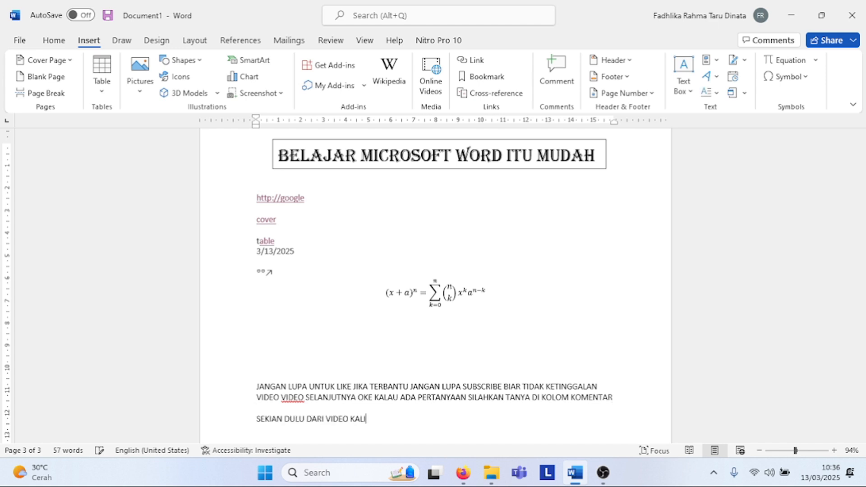
pyautogui.write(' BYE BYE BYEEE')
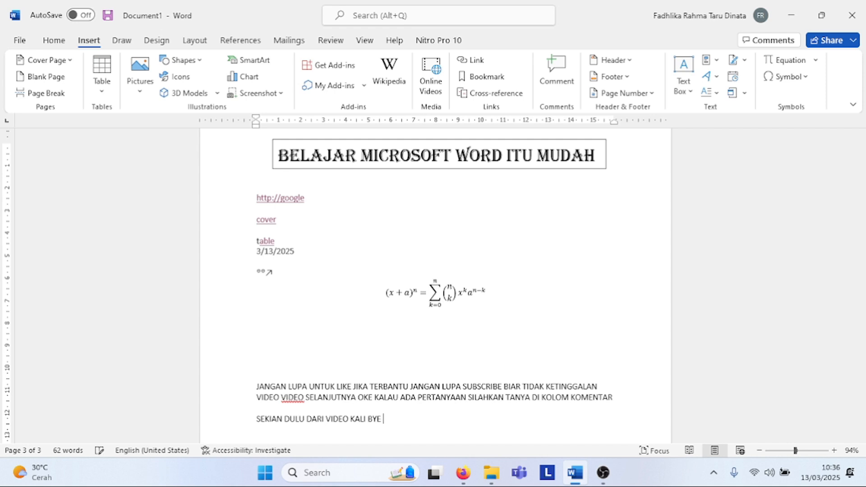